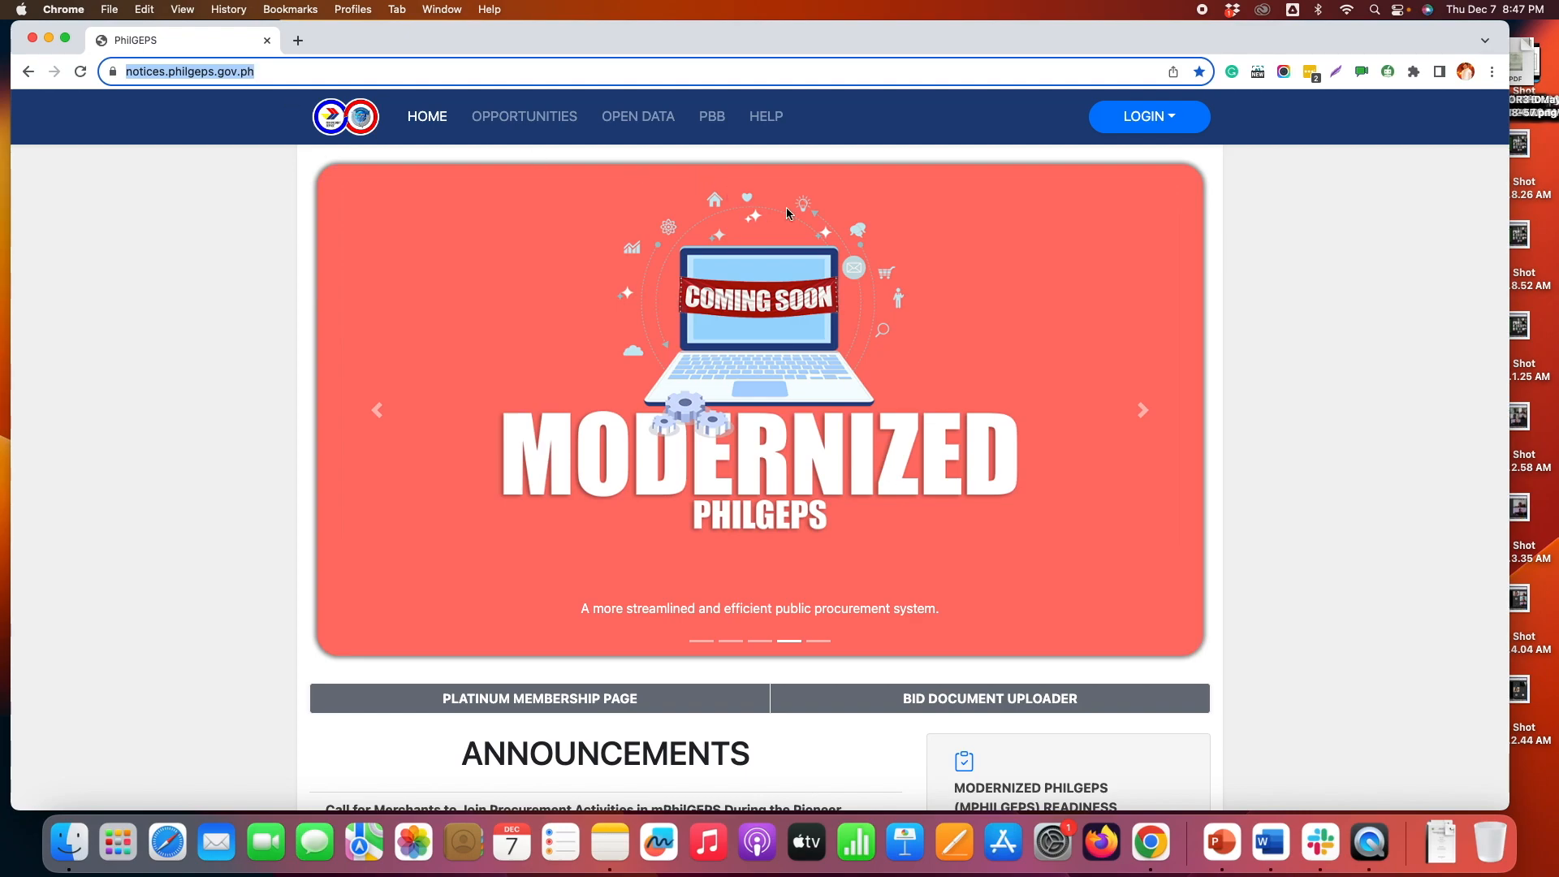
- Log in to PhilGEPS as a buyer with the saved user ID and password
click(1145, 116)
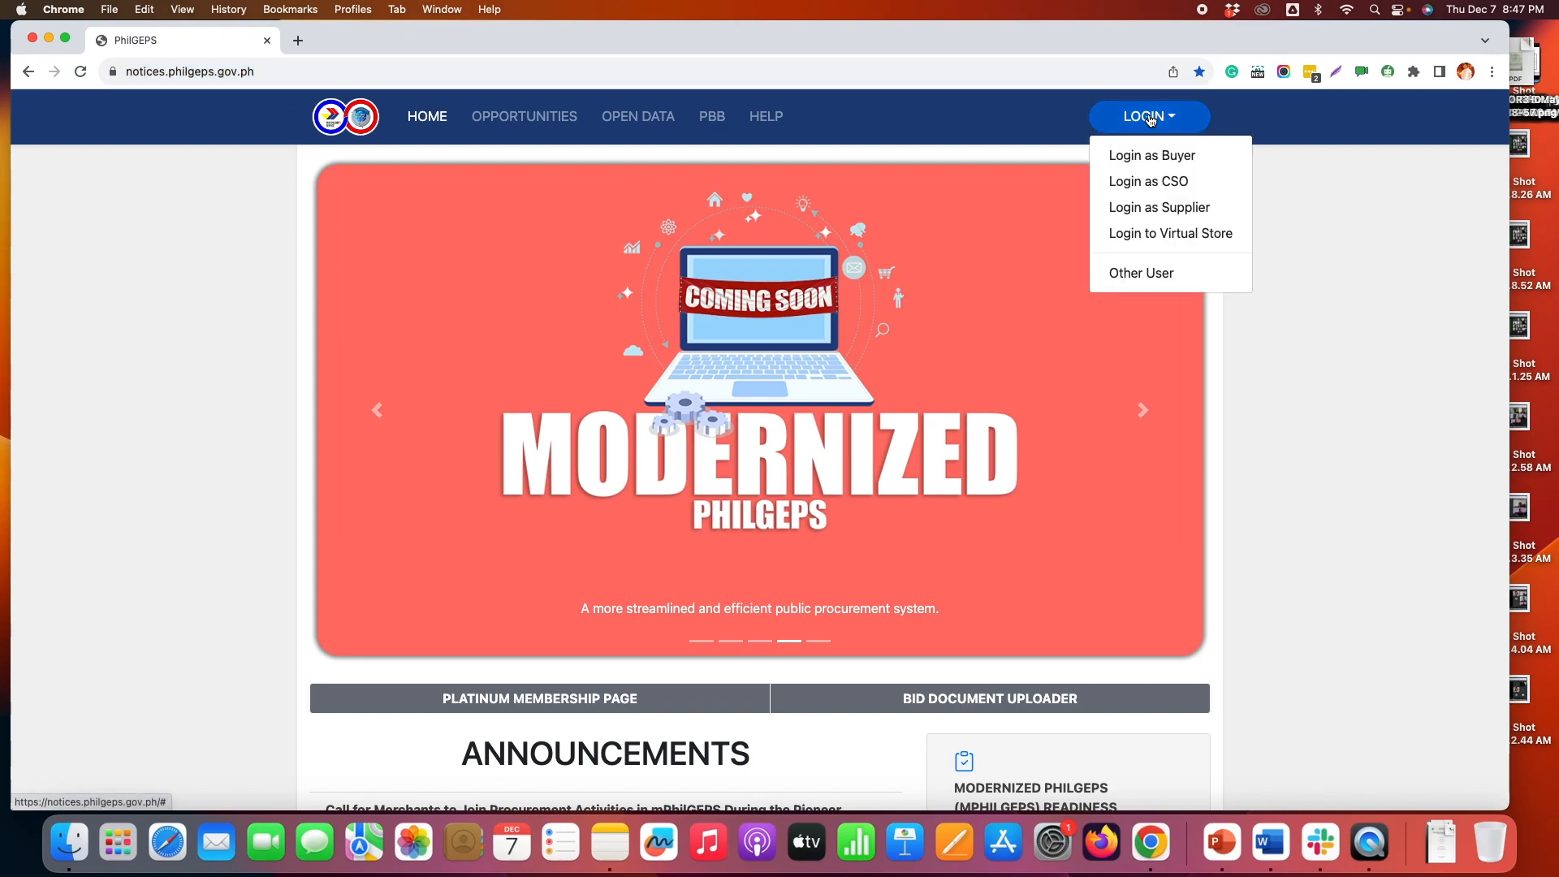
click(1135, 156)
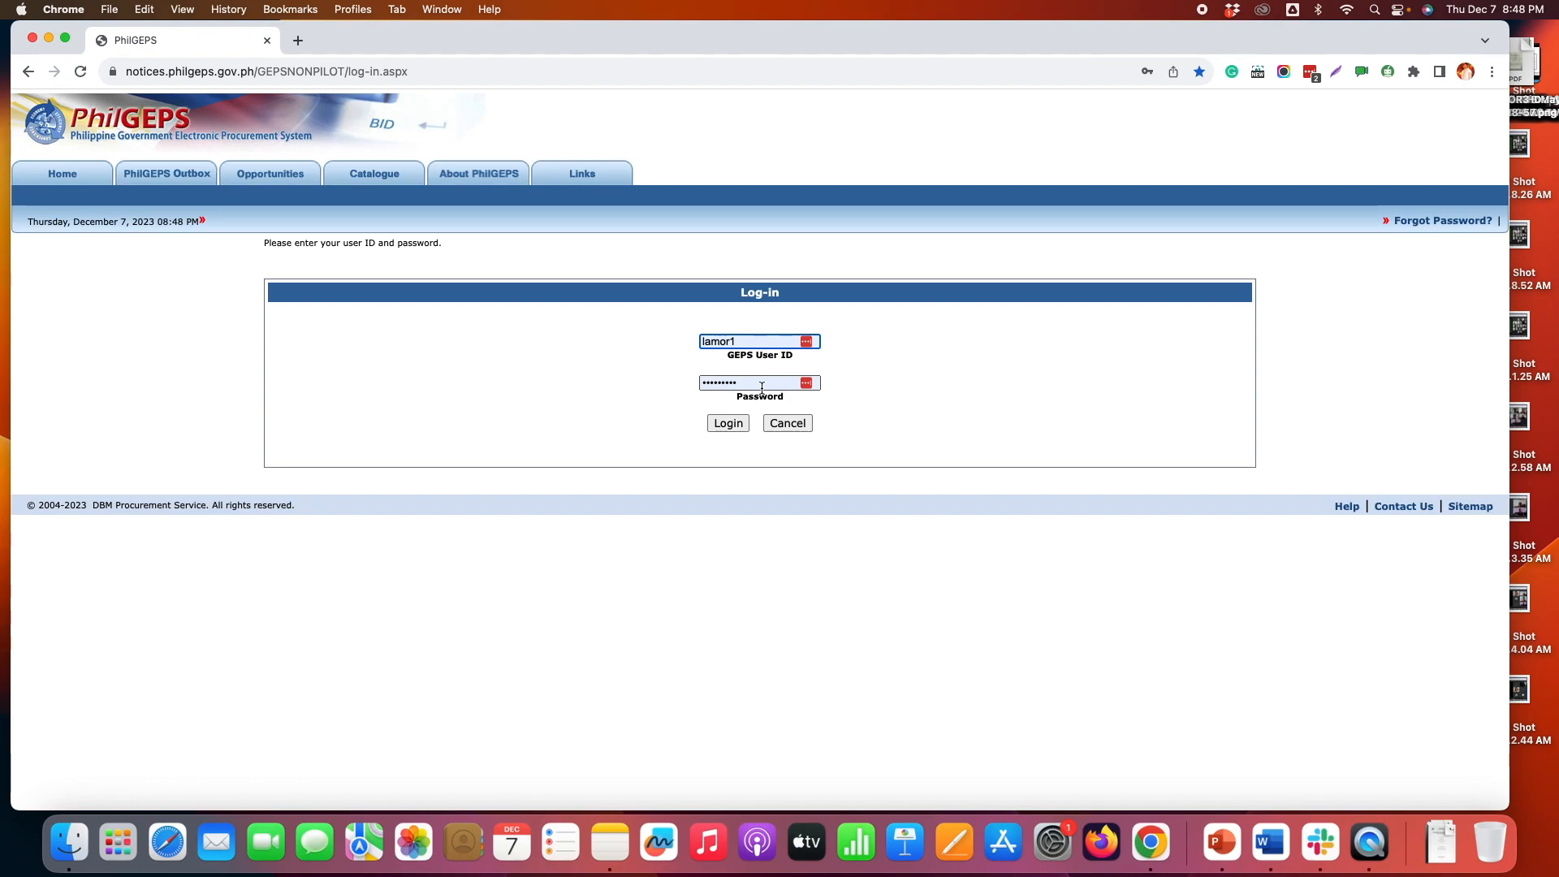
click(733, 426)
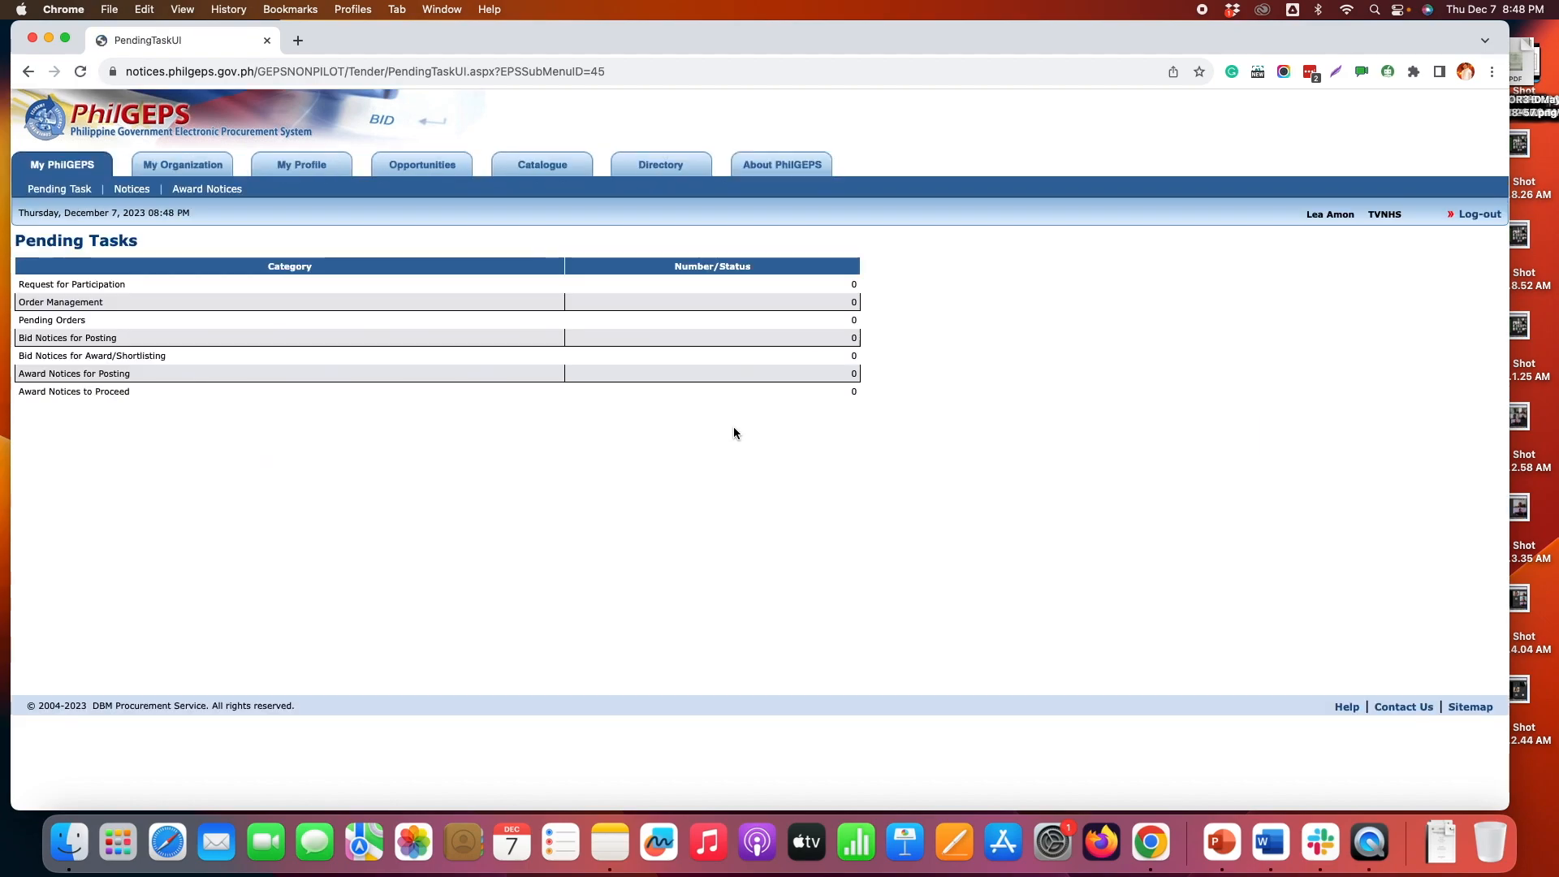
- Create a new notice classified as Goods - General Support Services with solicitation number 202312001
click(140, 190)
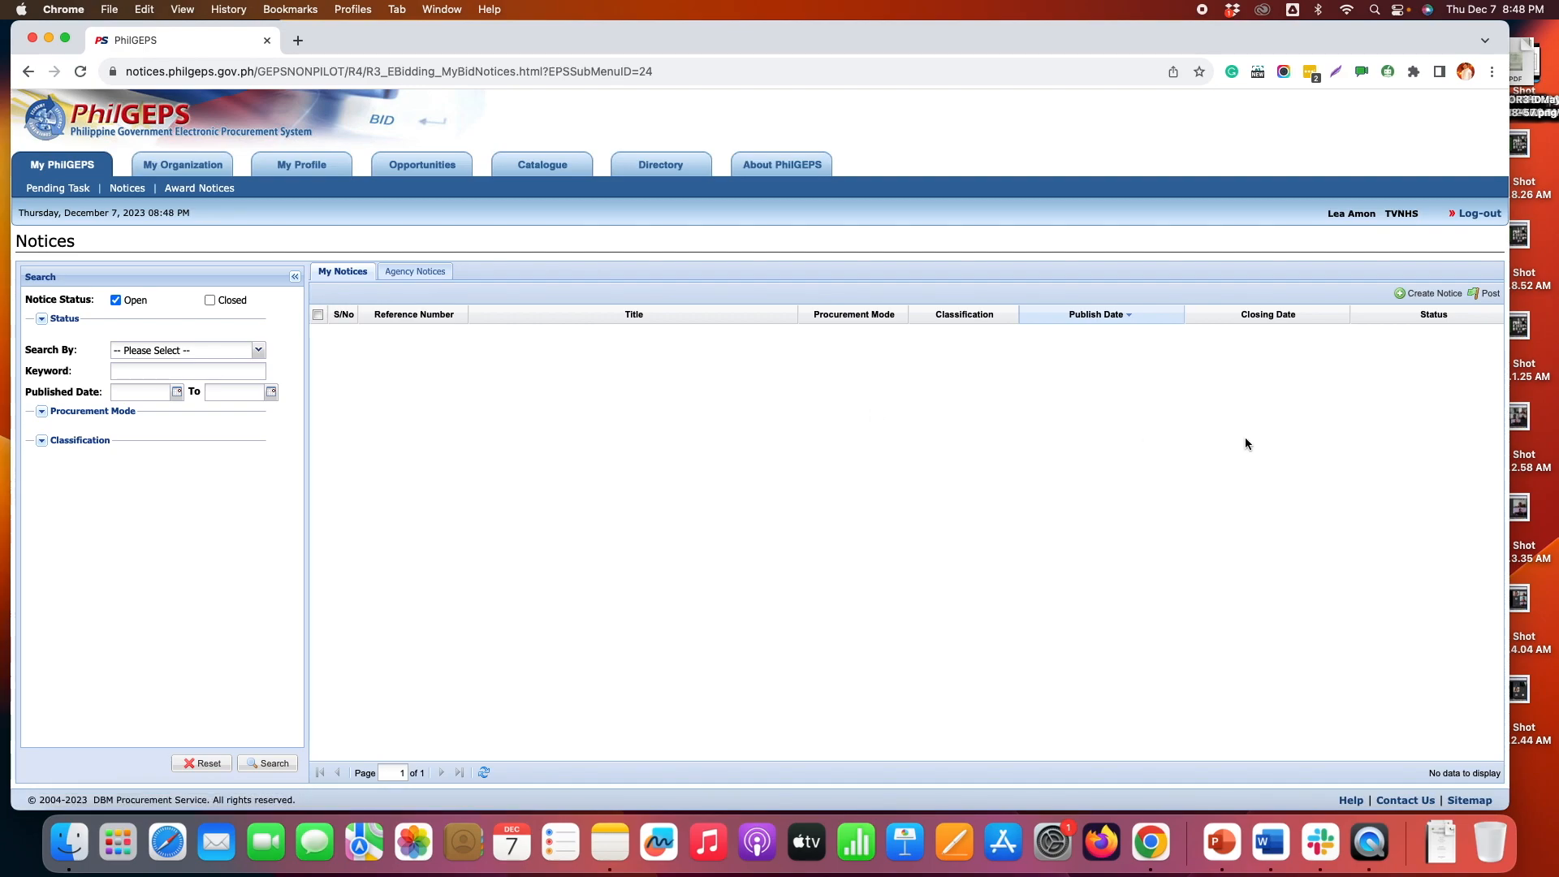
click(1417, 295)
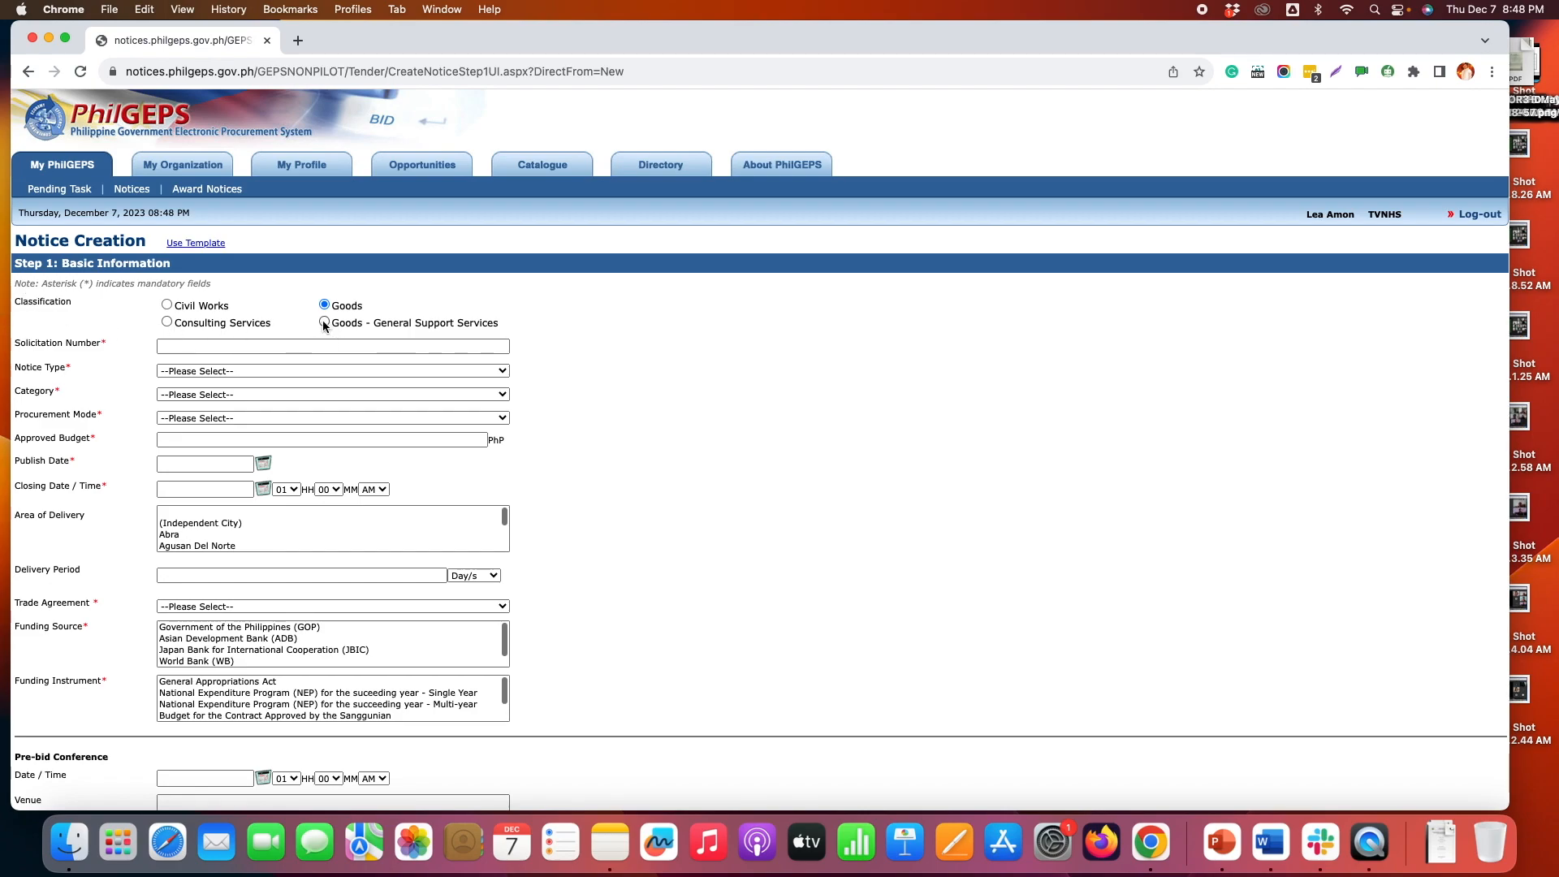
click(324, 321)
click(214, 347)
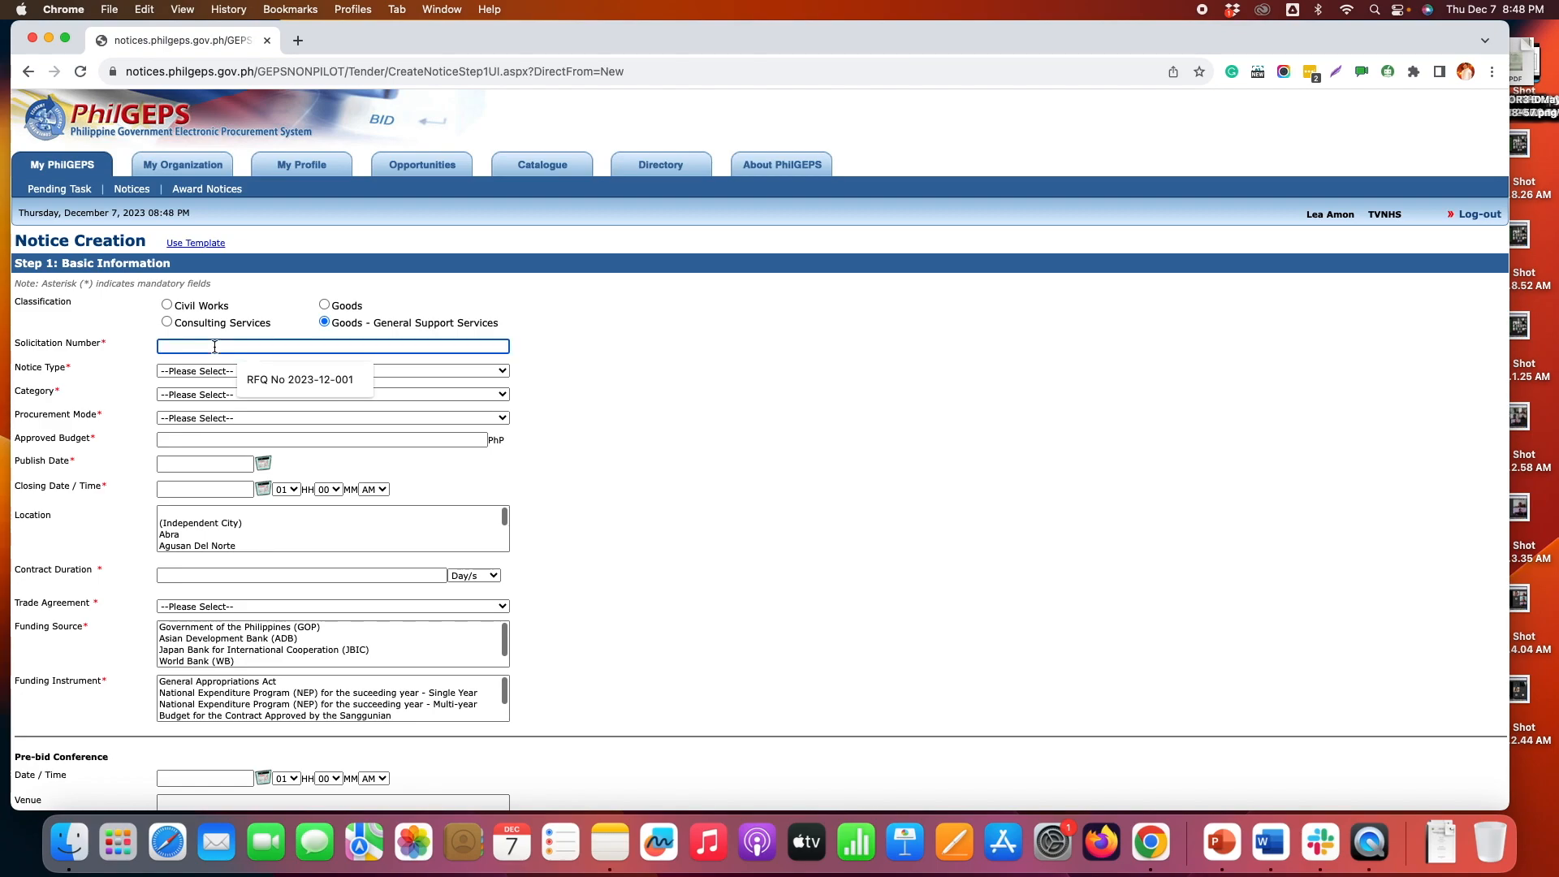
text(202312001)
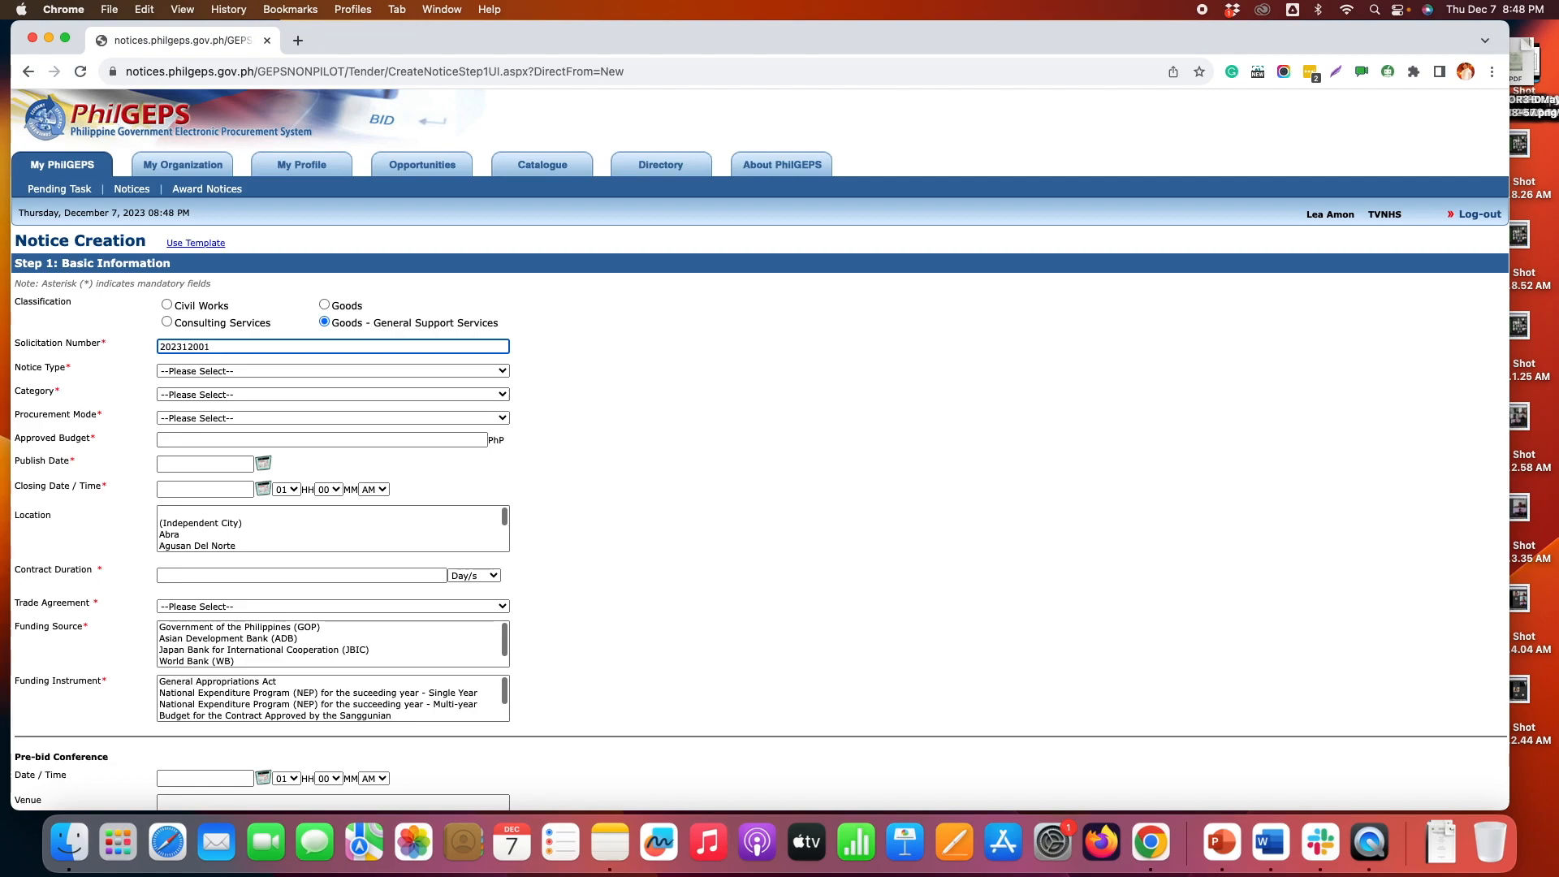
- Set the notice type to Request for Quotation (RFQ) and the category to Education and Training Services
click(263, 372)
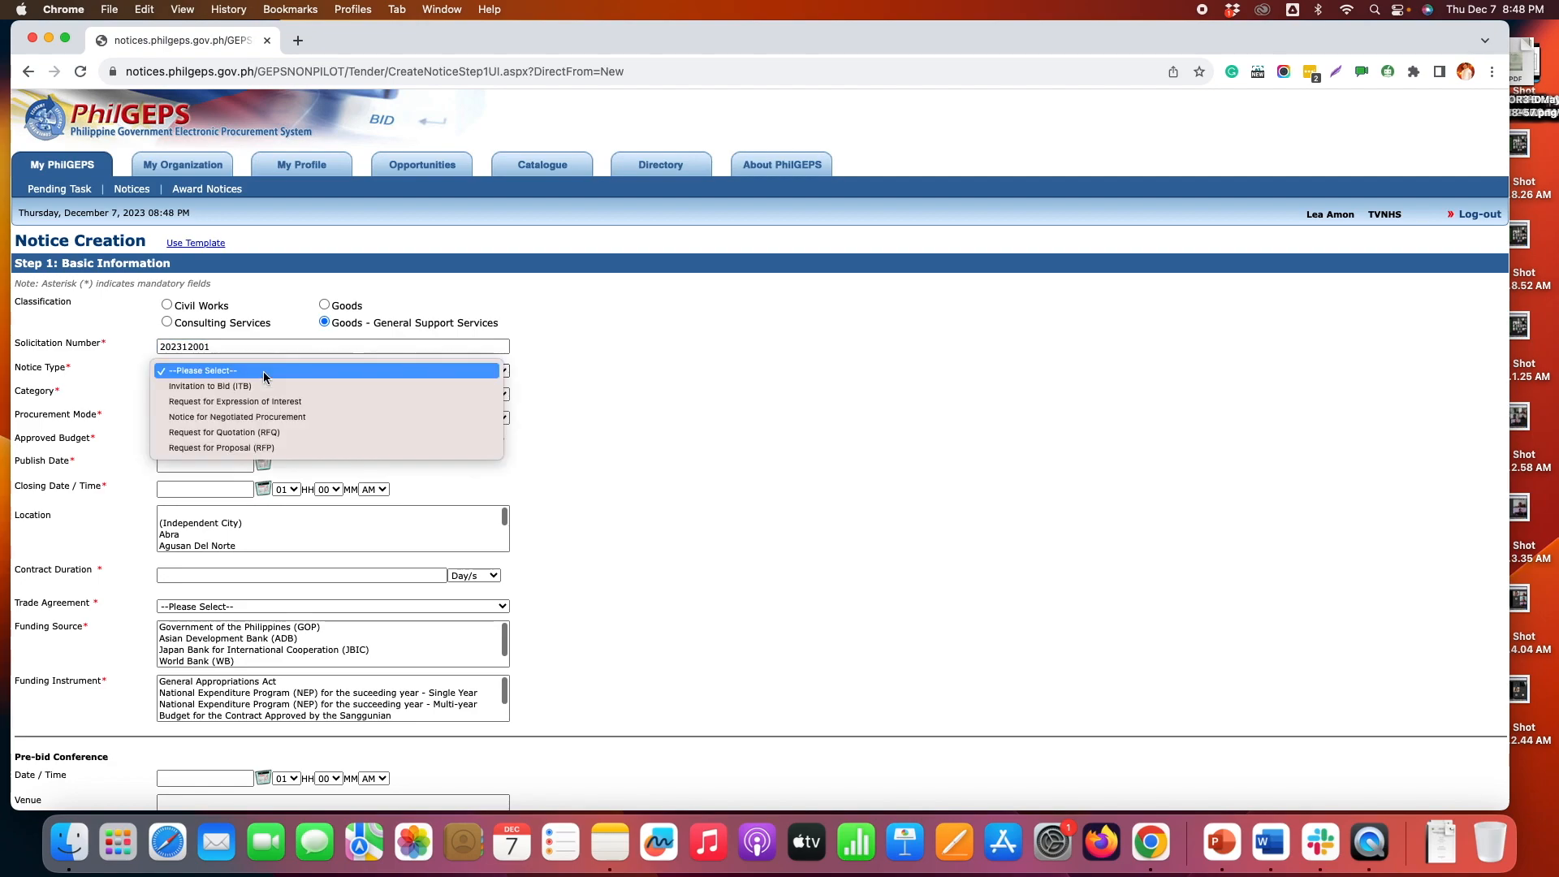
click(231, 432)
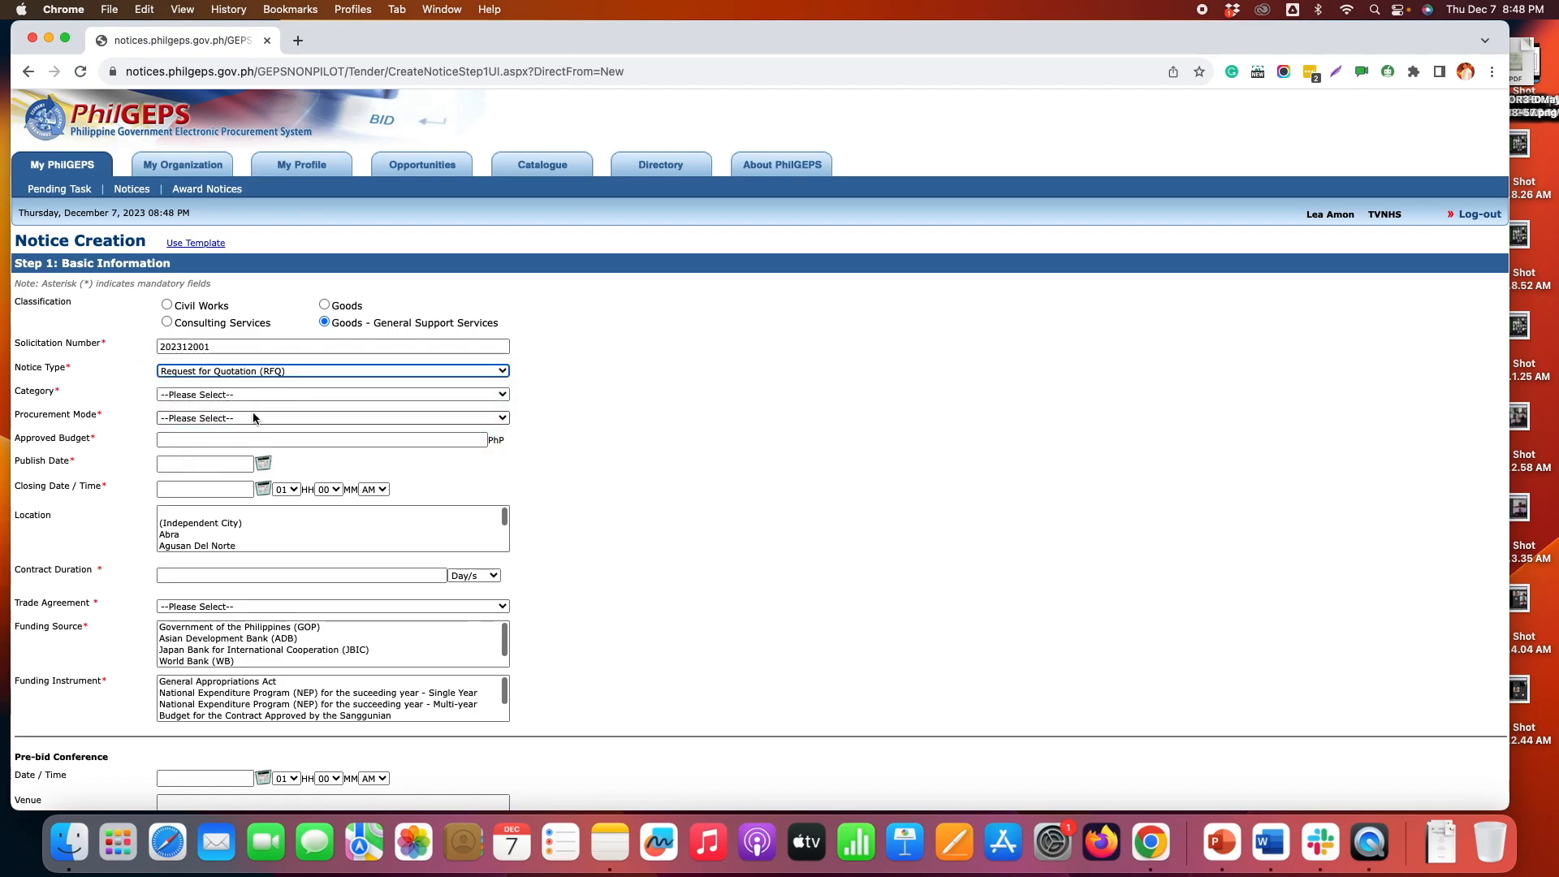
click(245, 393)
scroll(320, 641, down, 5)
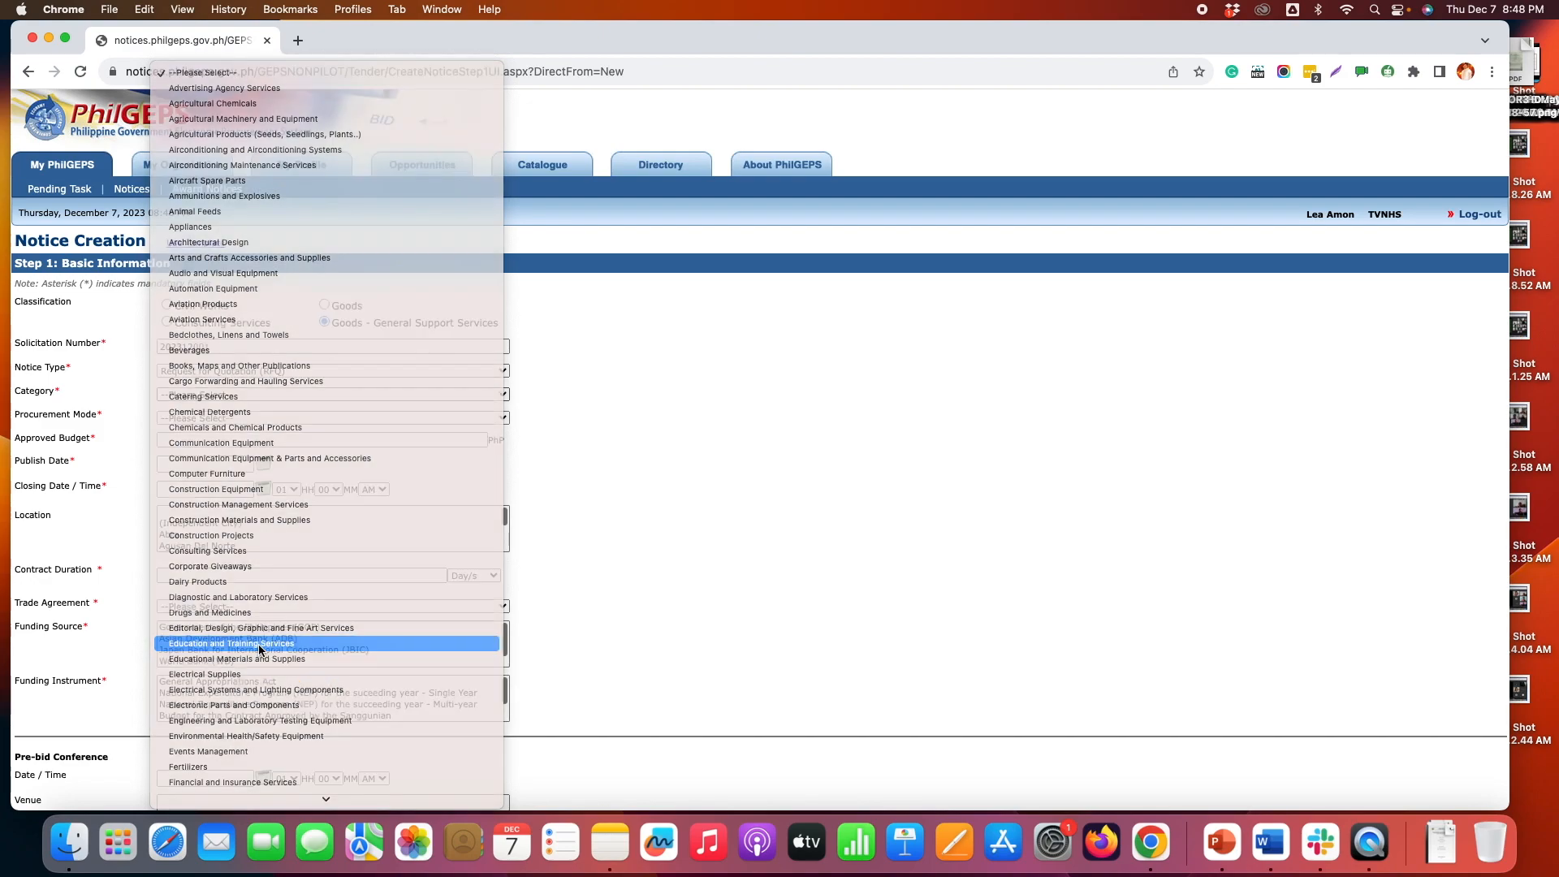
click(259, 646)
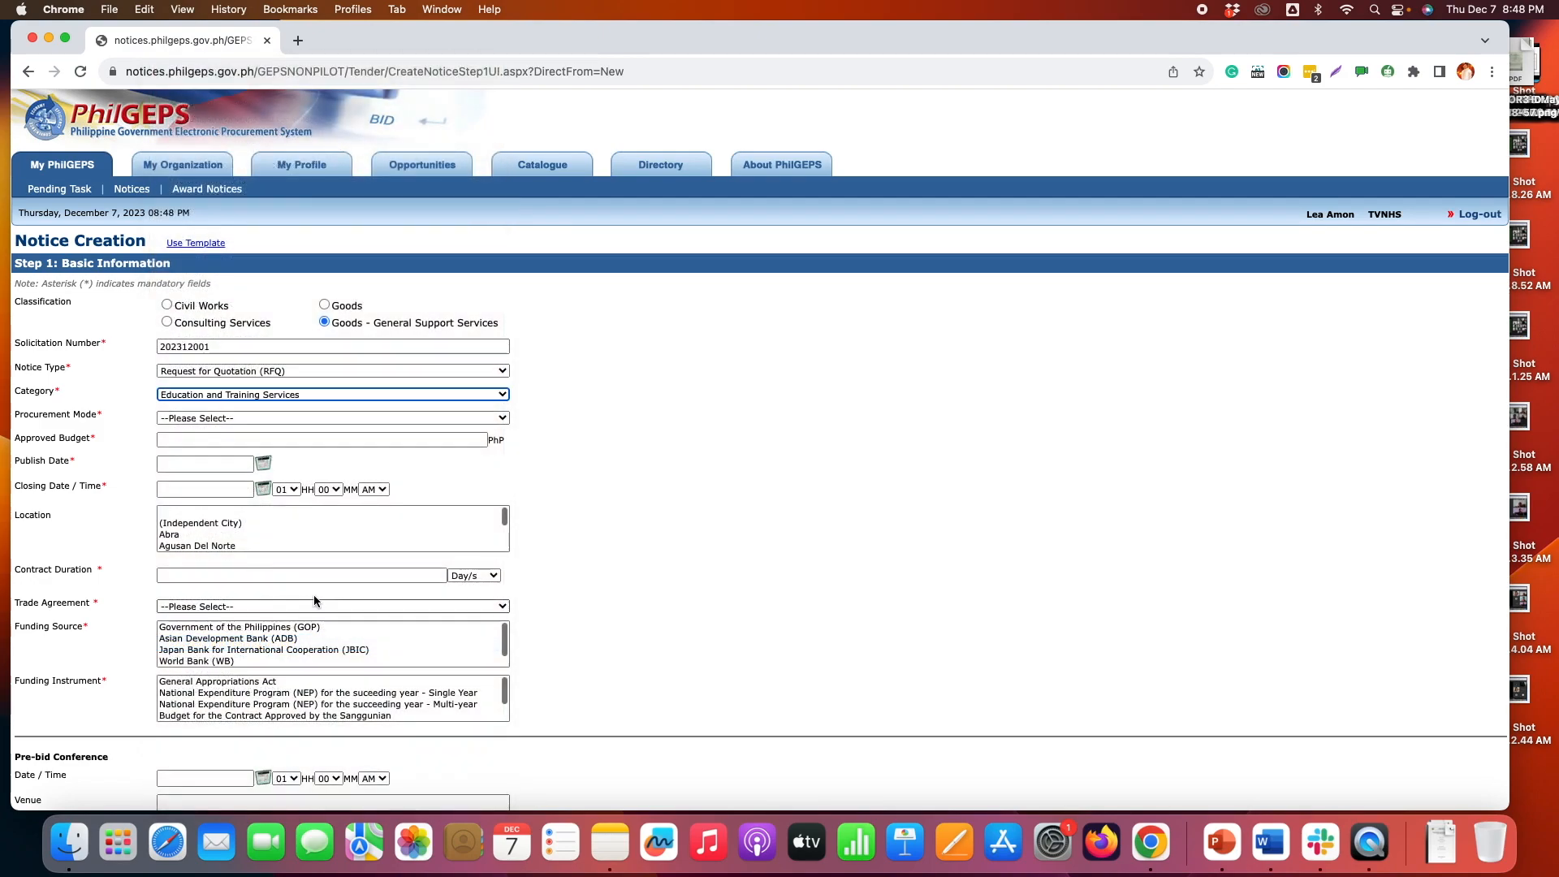
- Set the procurement mode to Negotiated Procurement - Small Value Procurement (Sec. 53.9) and the approved budget to 346500, checking the amount in the Word document
click(252, 419)
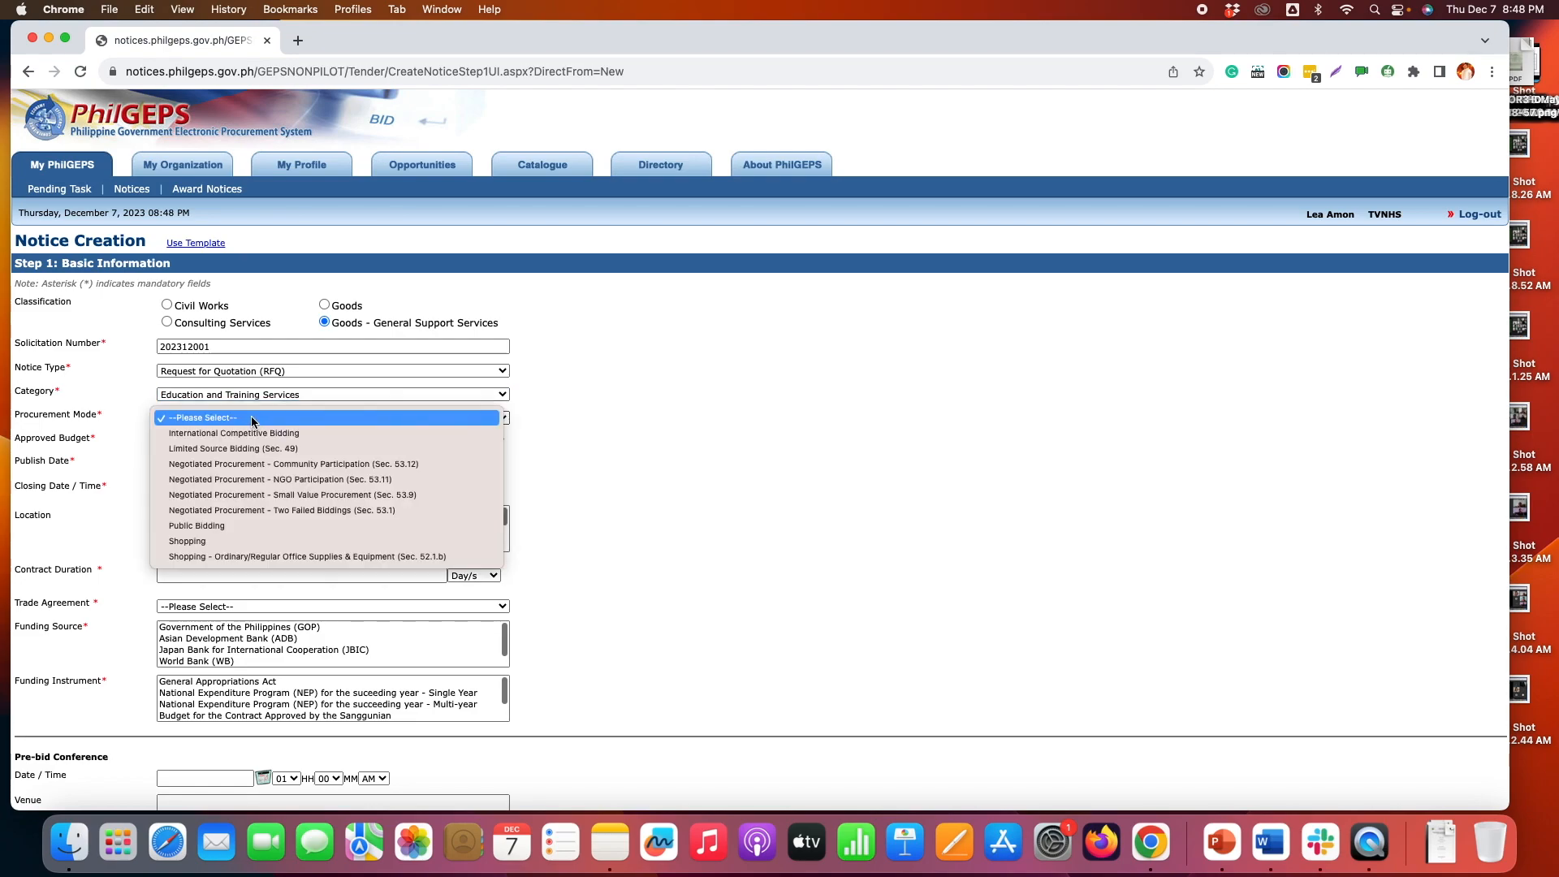
click(237, 495)
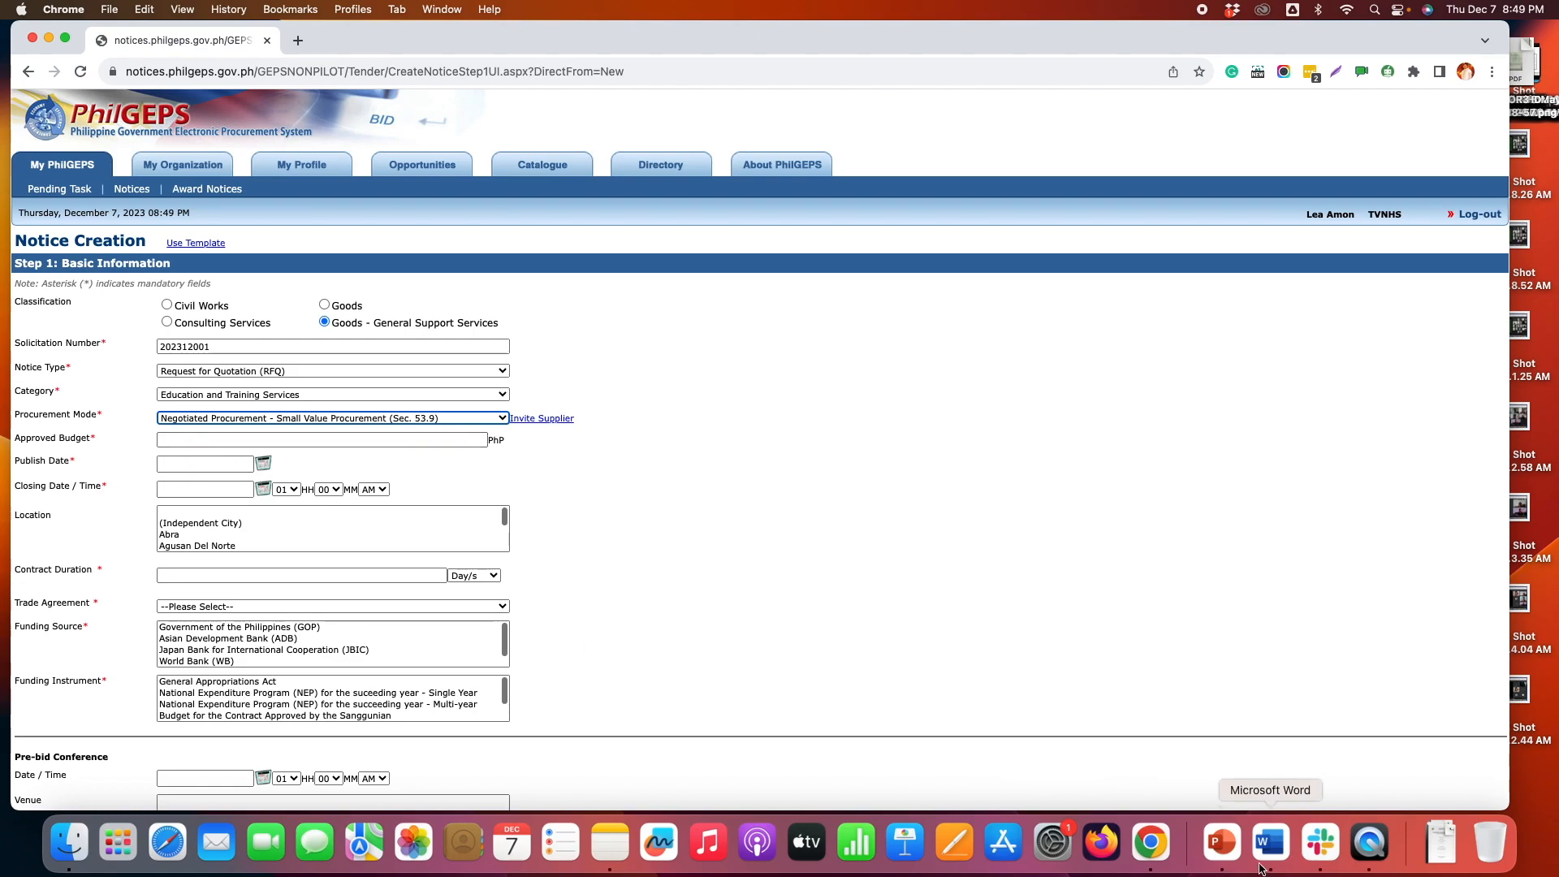
click(1286, 848)
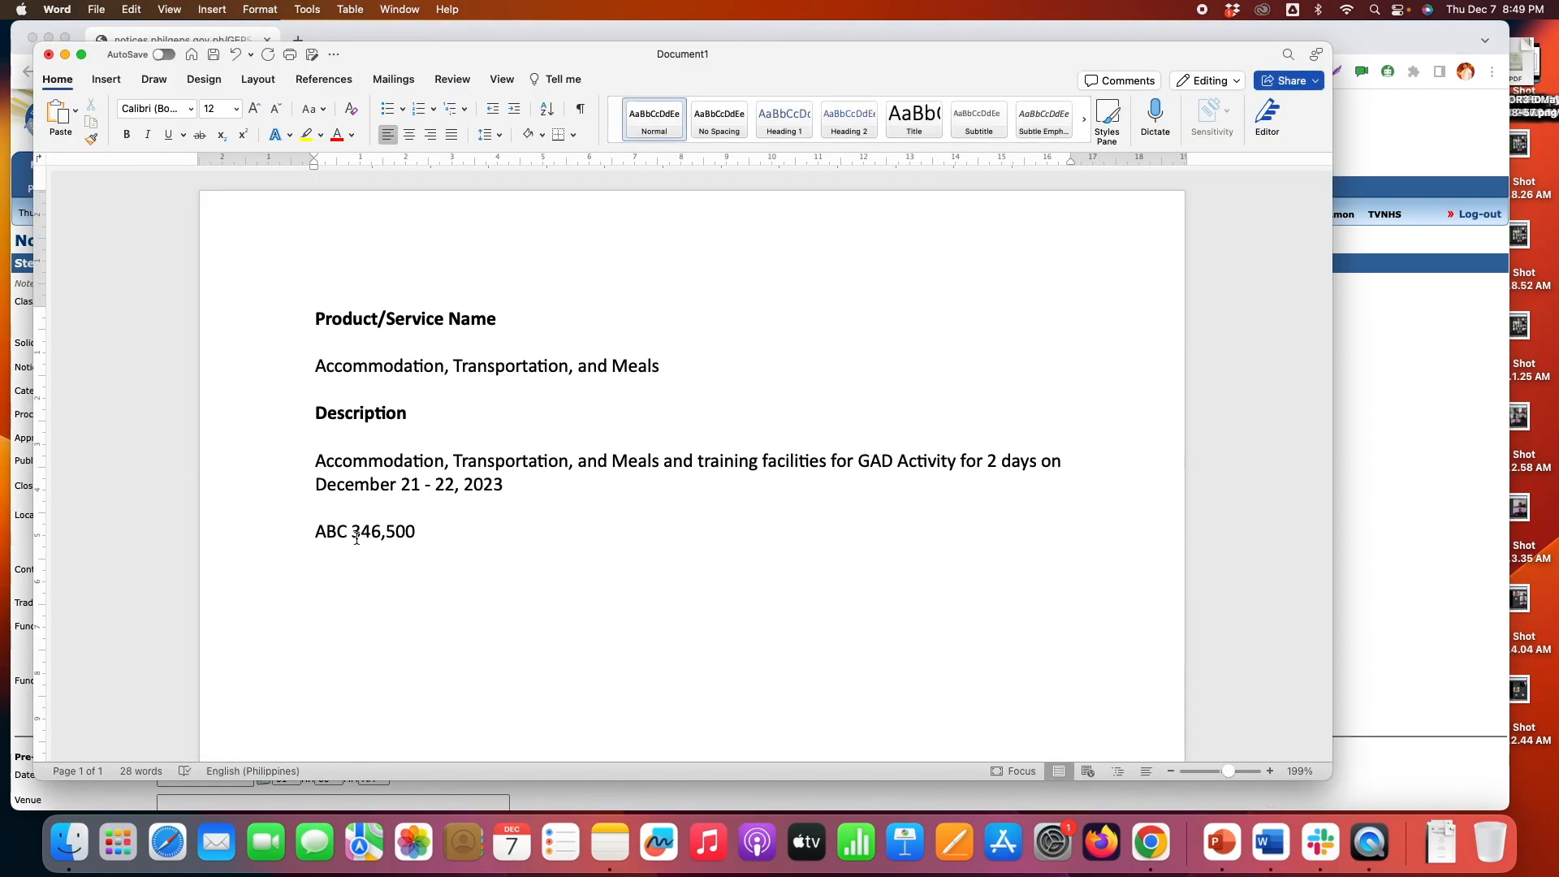
click(1151, 844)
click(186, 438)
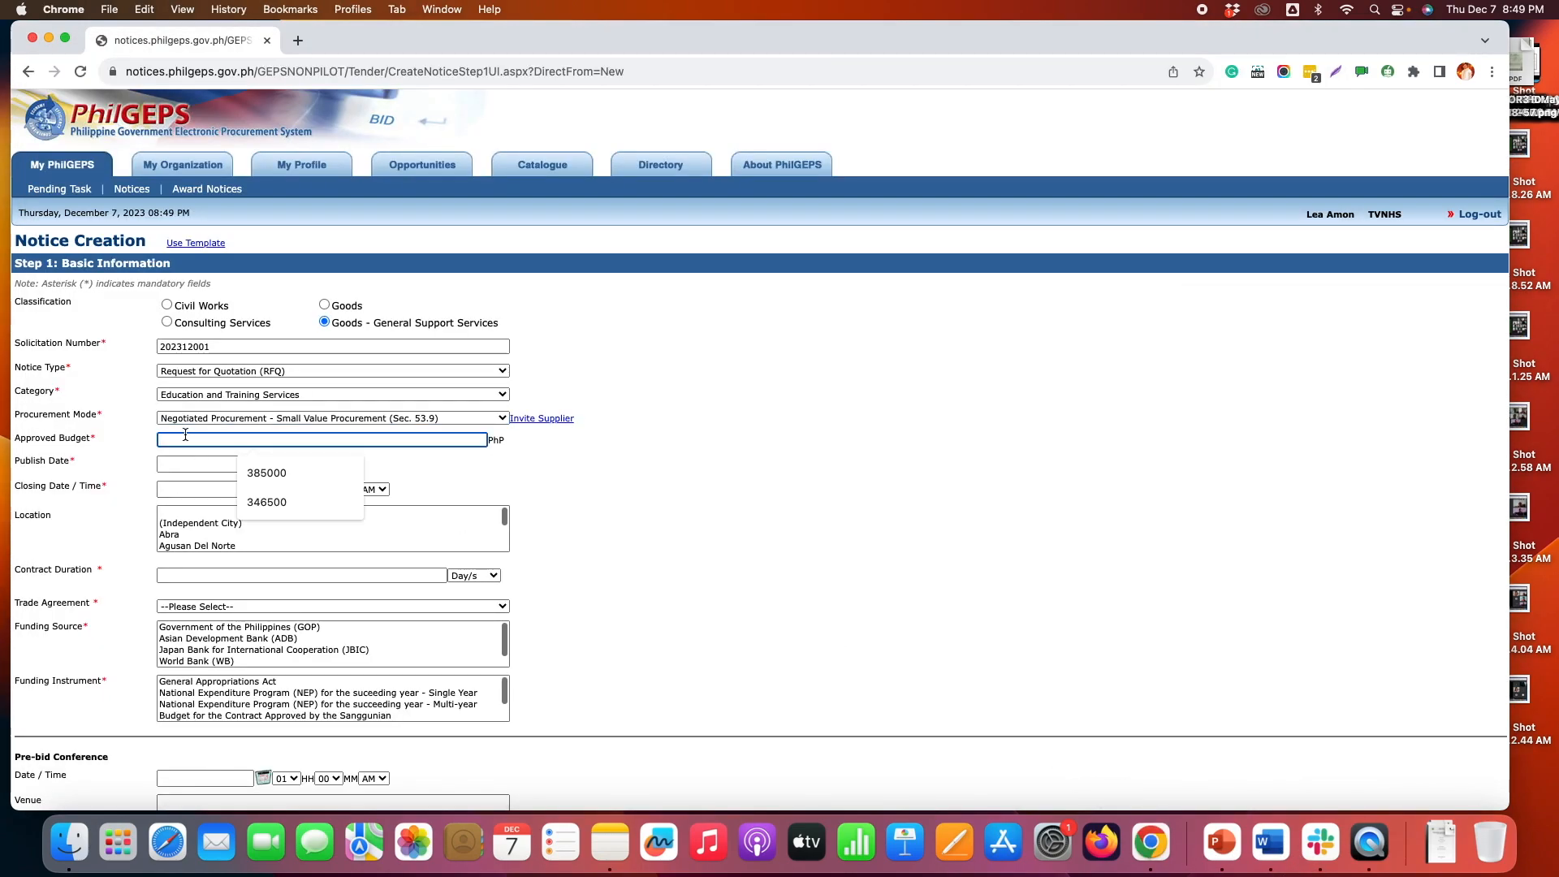
click(282, 502)
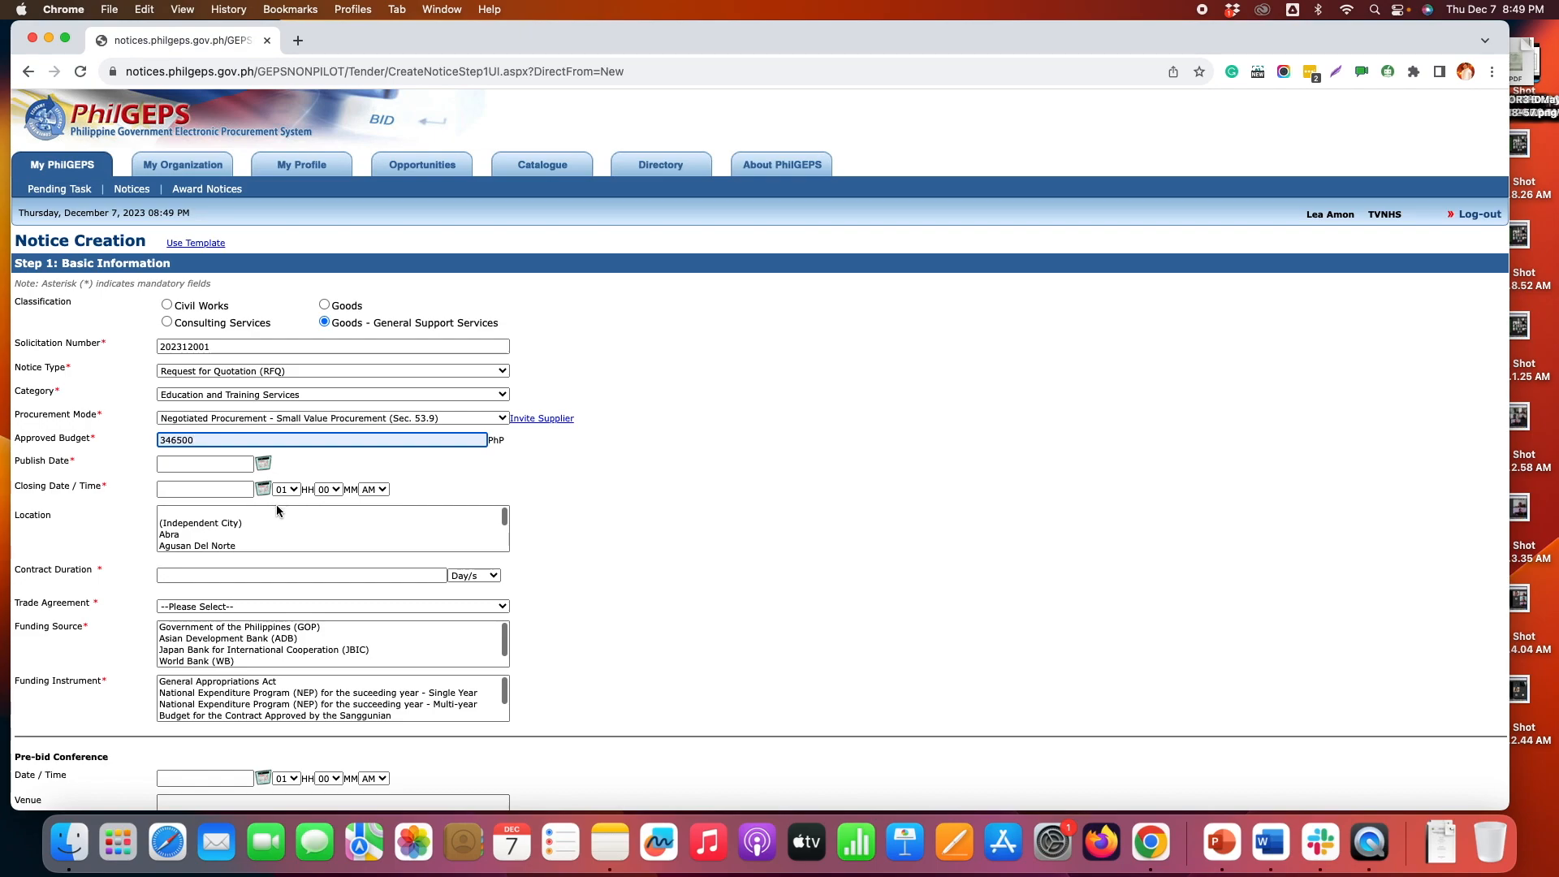
- Set the notice's publish date to 08-Dec-2023 and its closing date to 14-Dec-2023
click(264, 463)
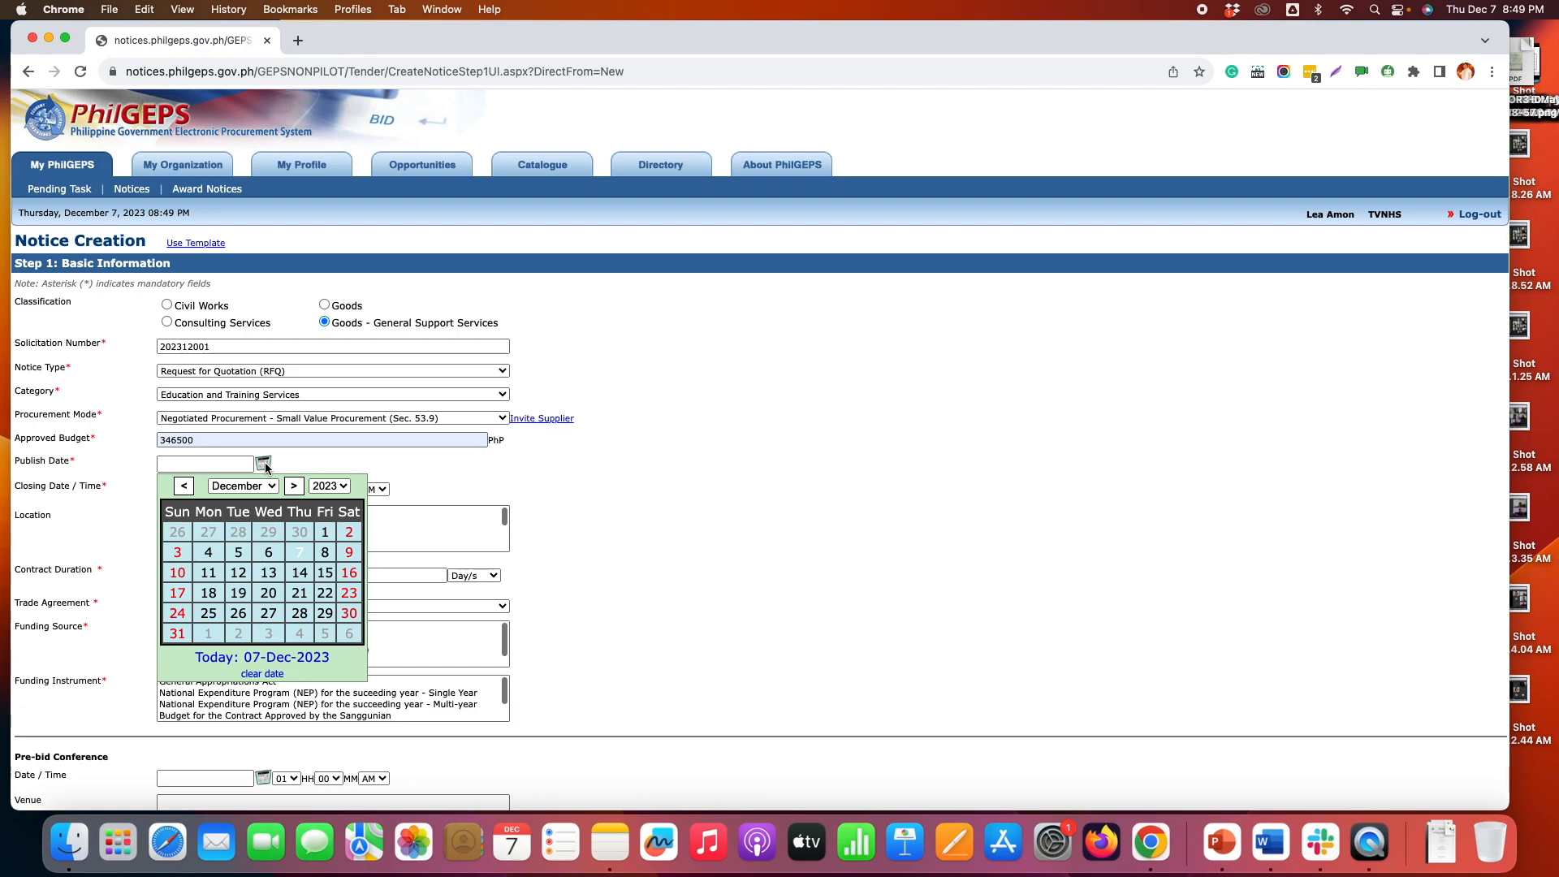
click(325, 553)
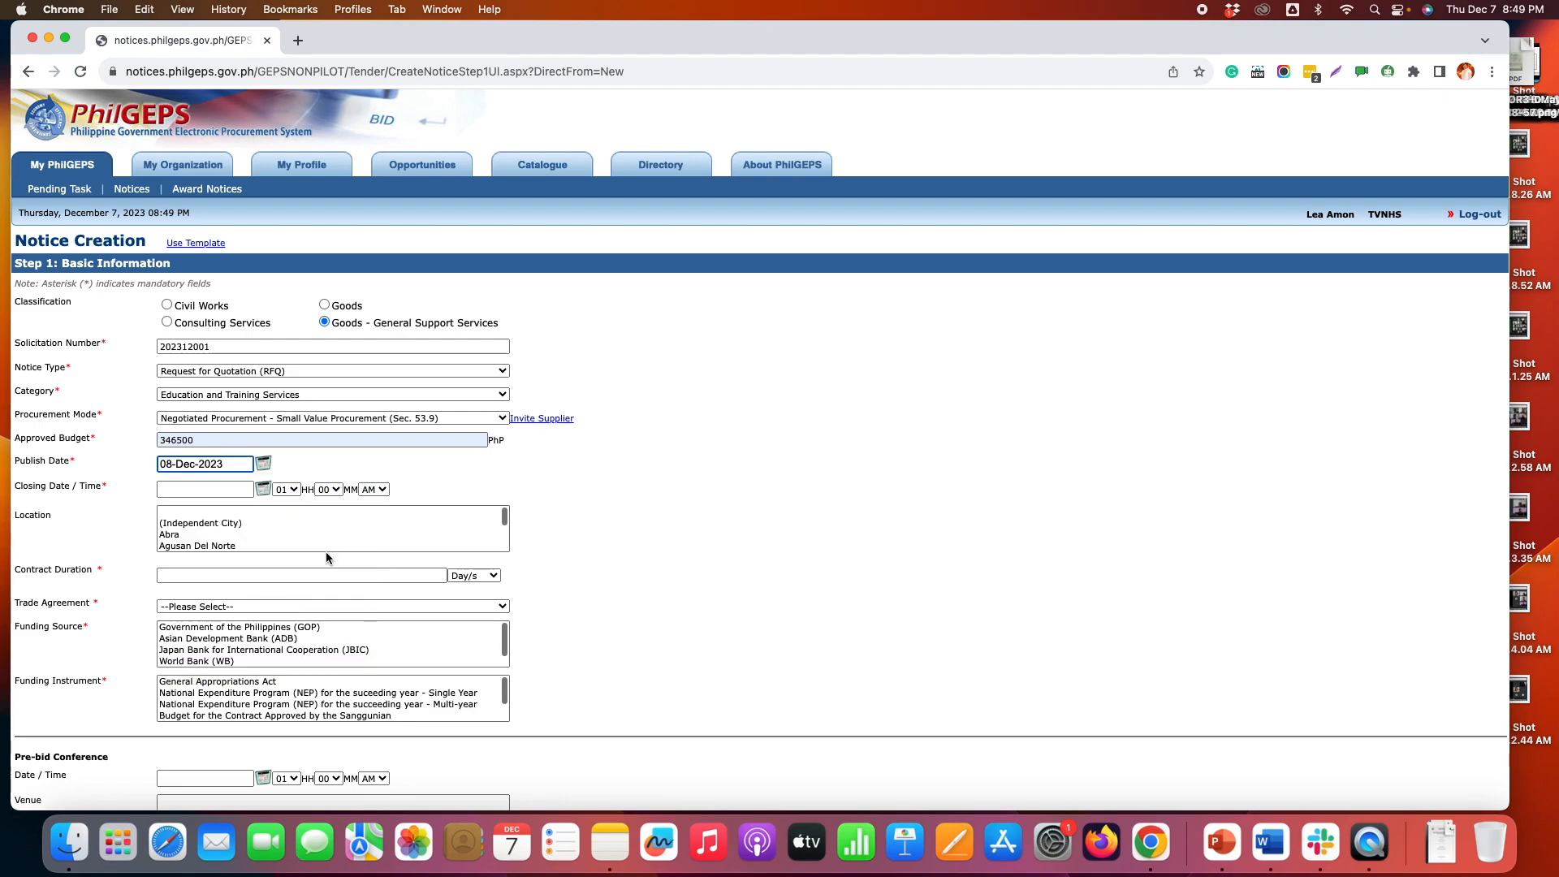
click(262, 488)
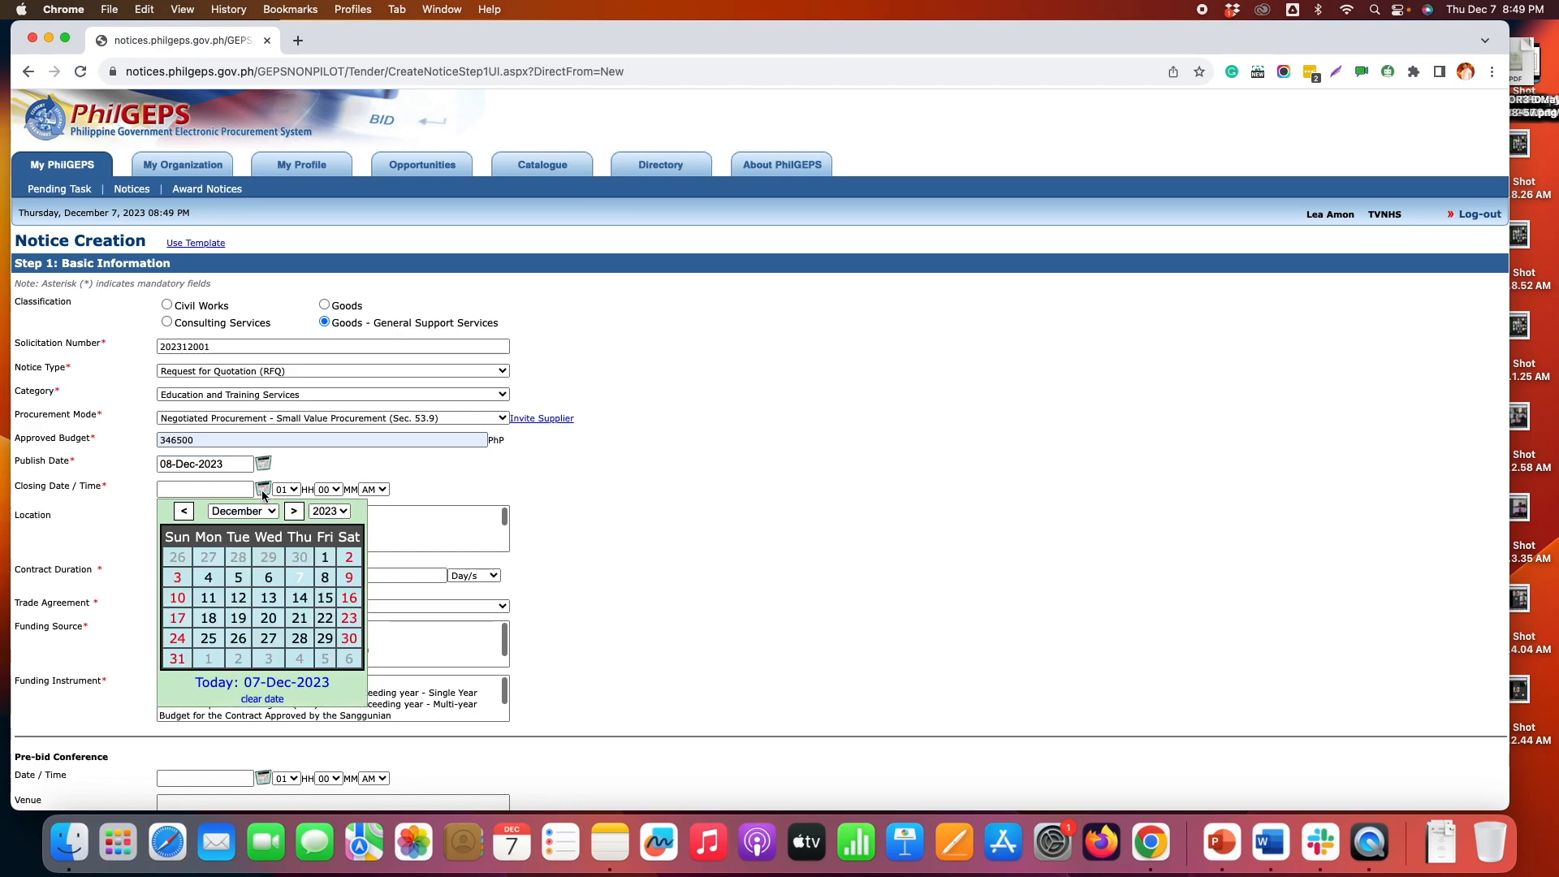
click(298, 601)
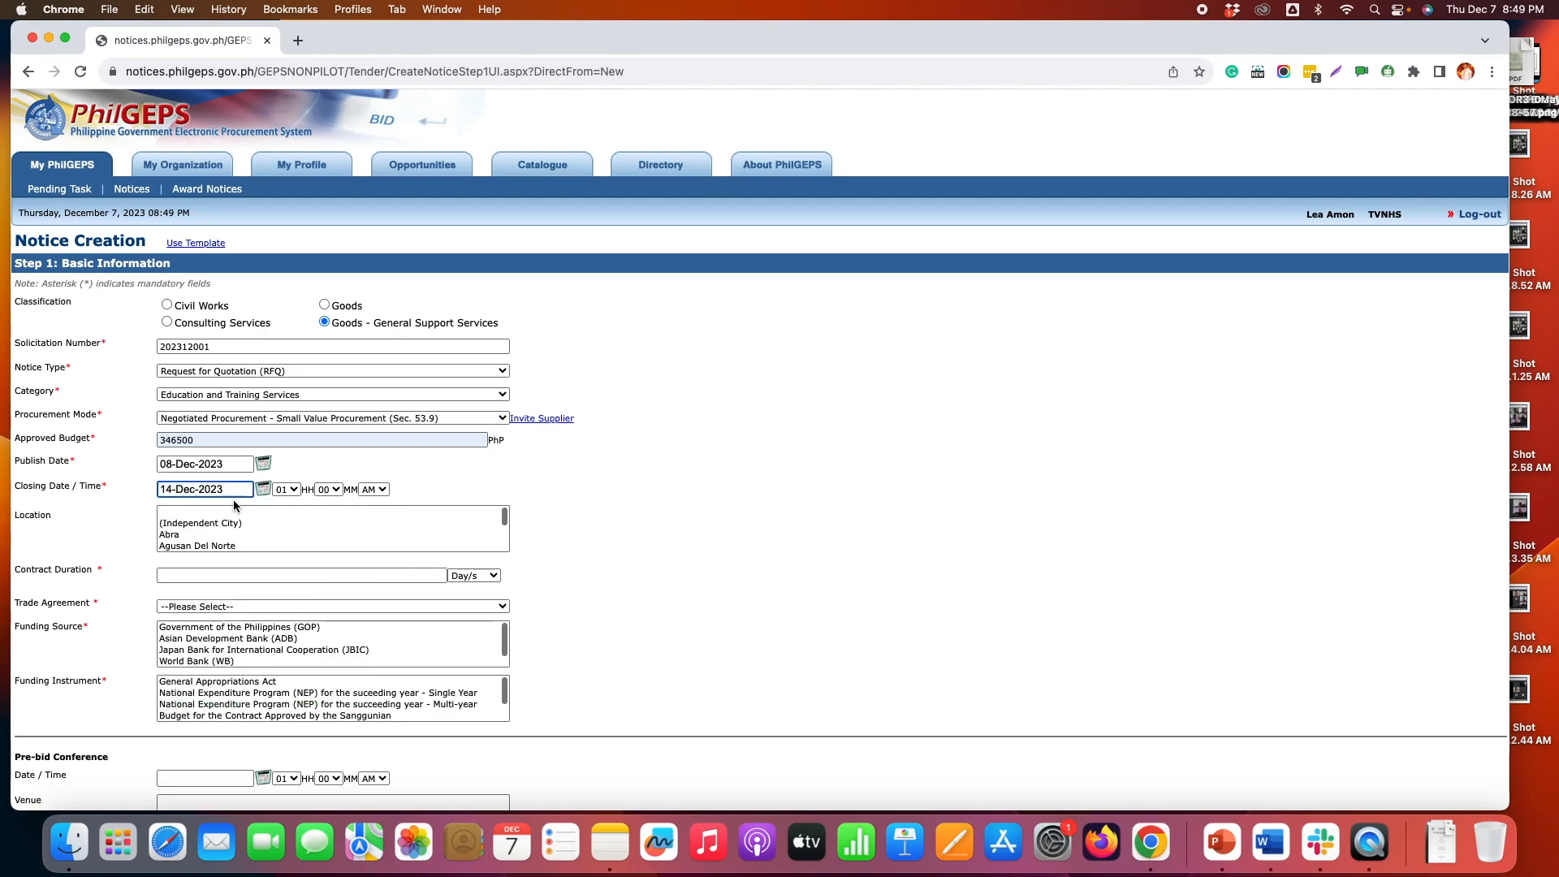
- Select the notice's locations from the list of provinces, including Cavite and Batangas
scroll(262, 538, up, 1)
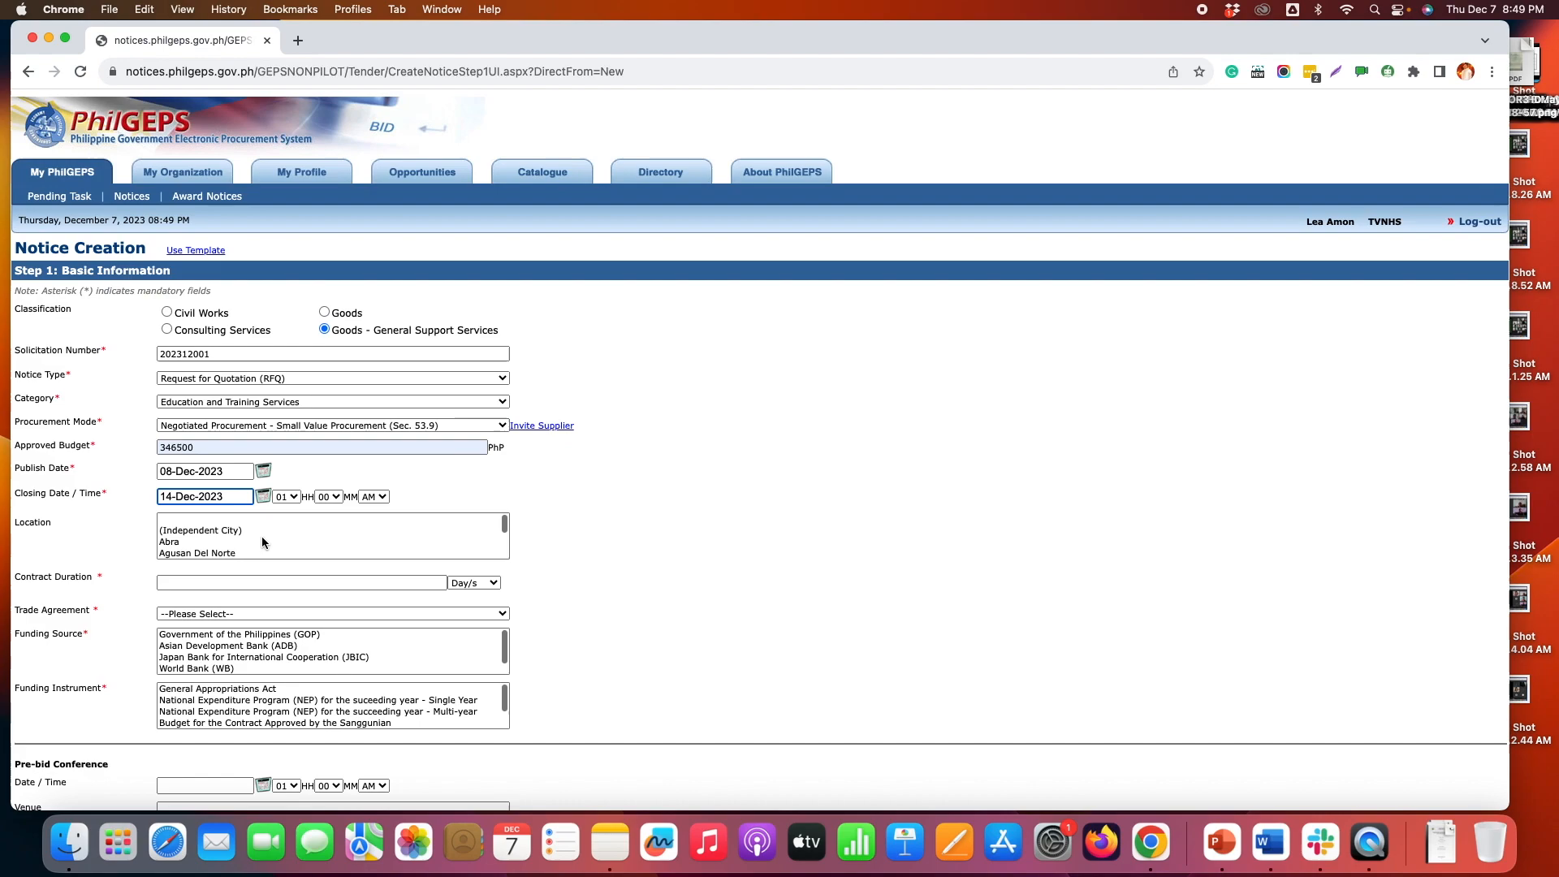
scroll(262, 540, down, 3)
scroll(261, 539, down, 4)
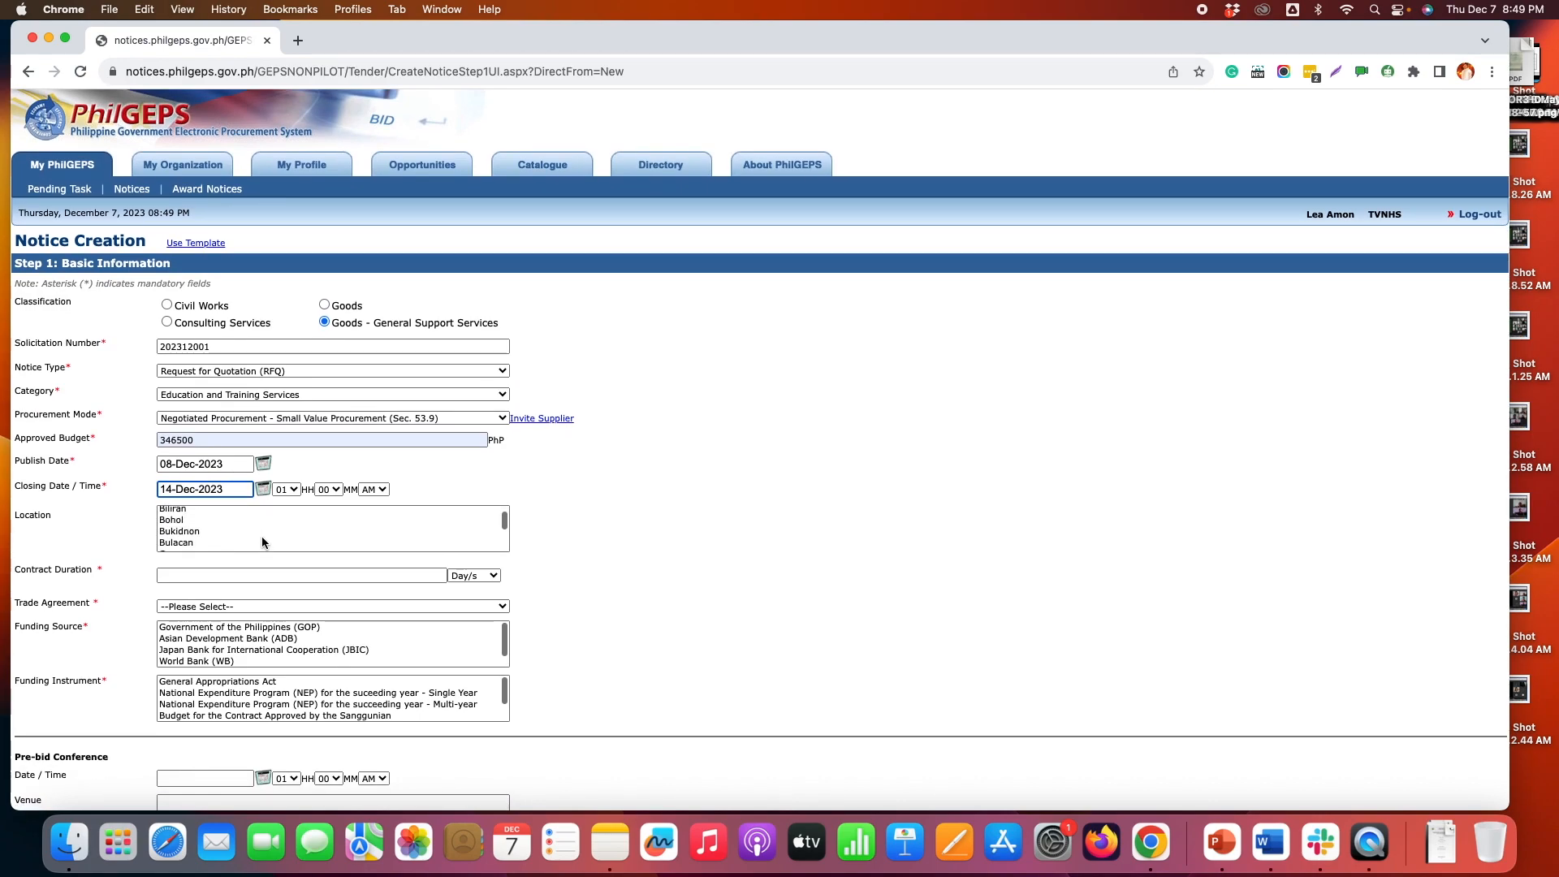
scroll(261, 540, down, 3)
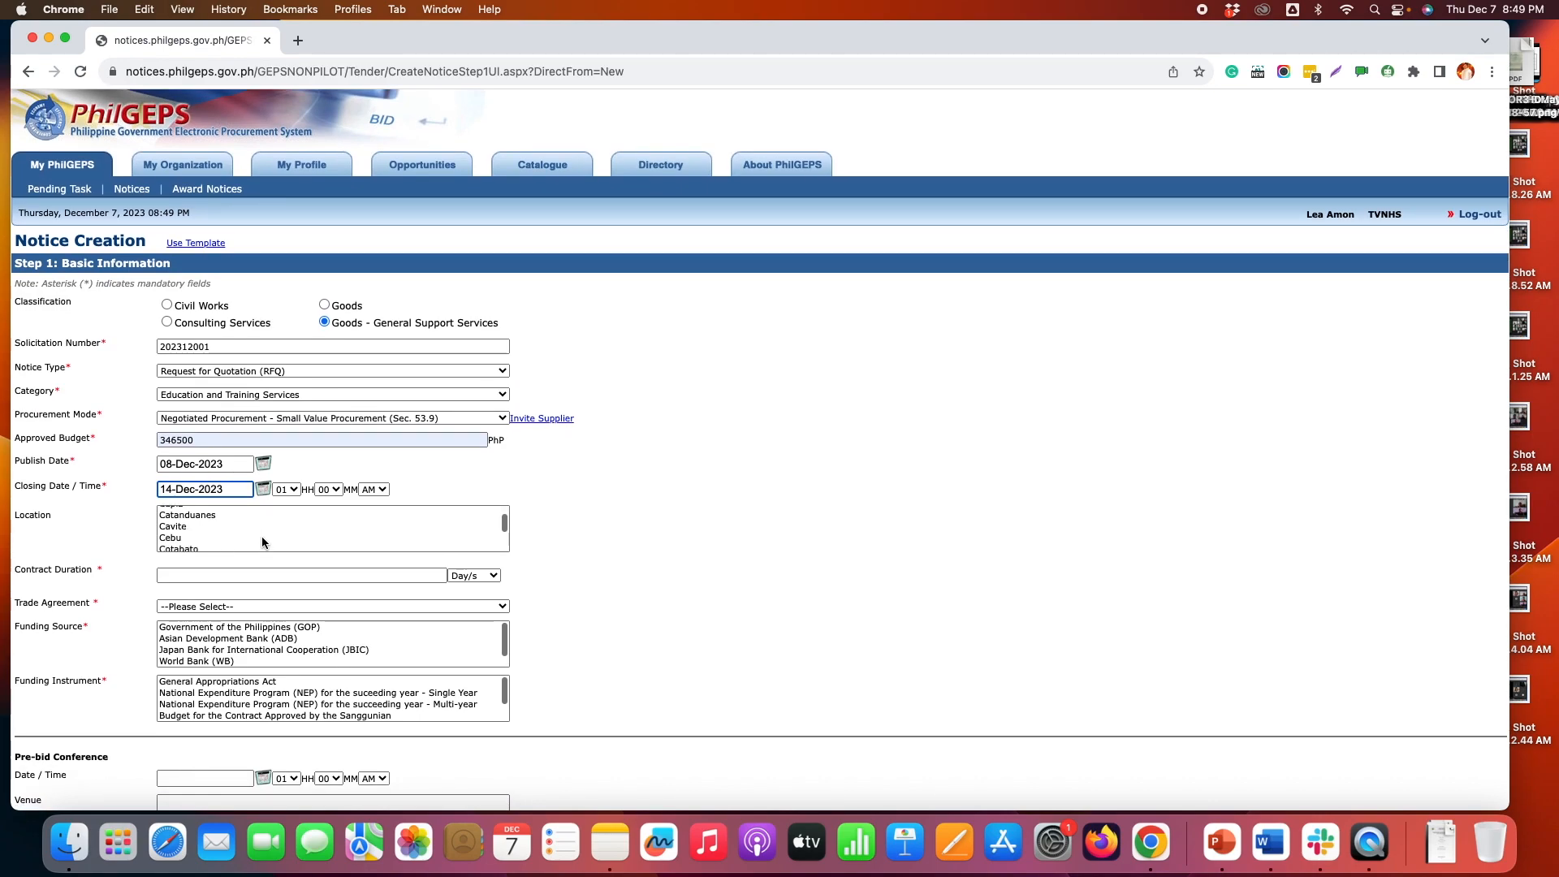
scroll(261, 540, up, 1)
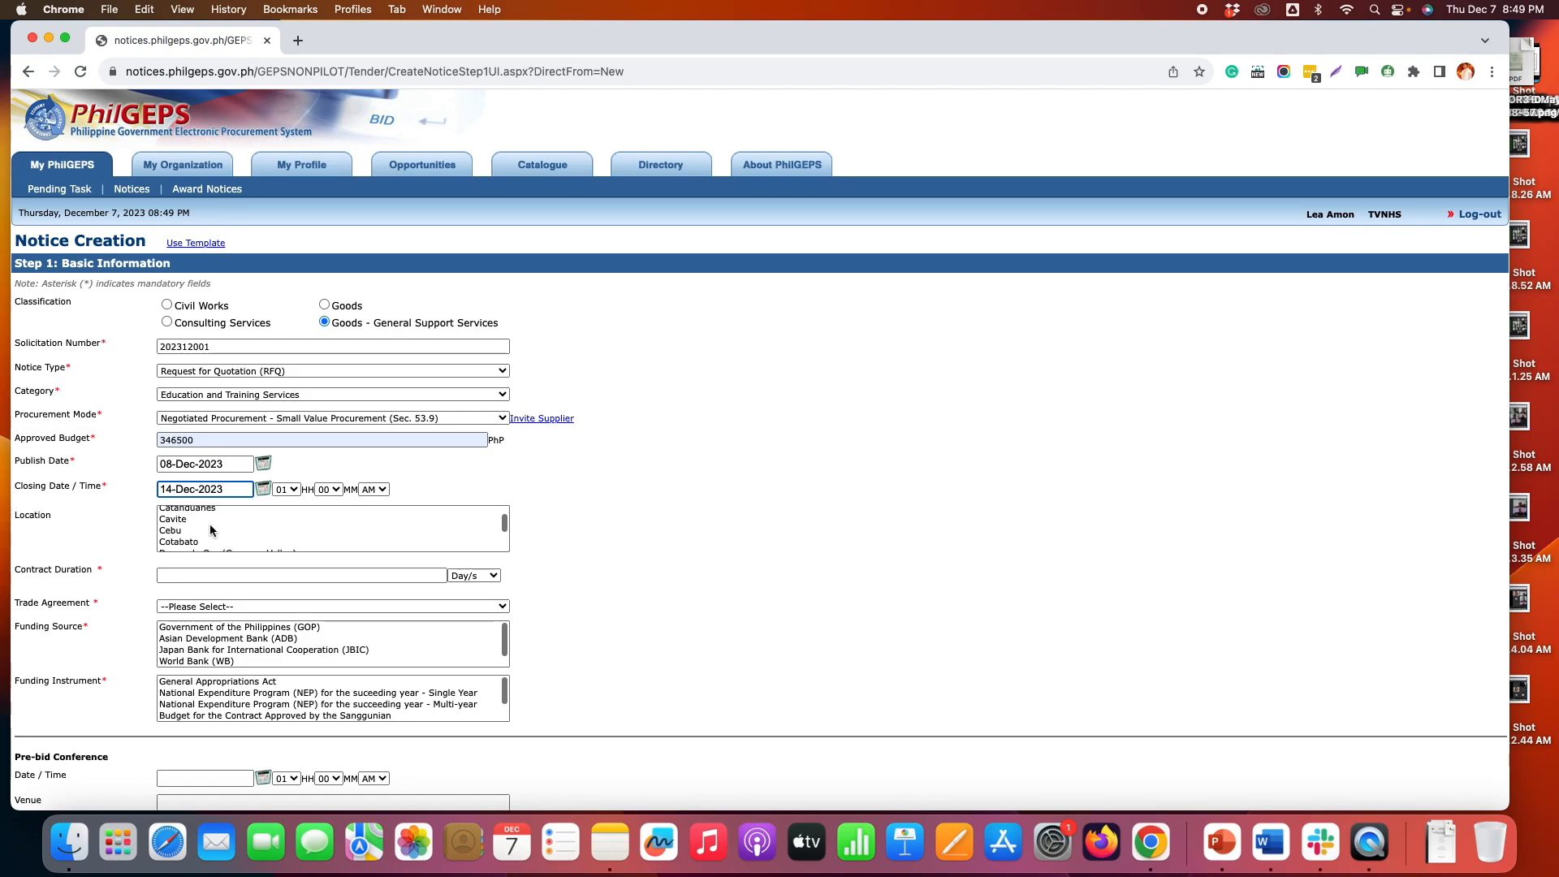
click(181, 521)
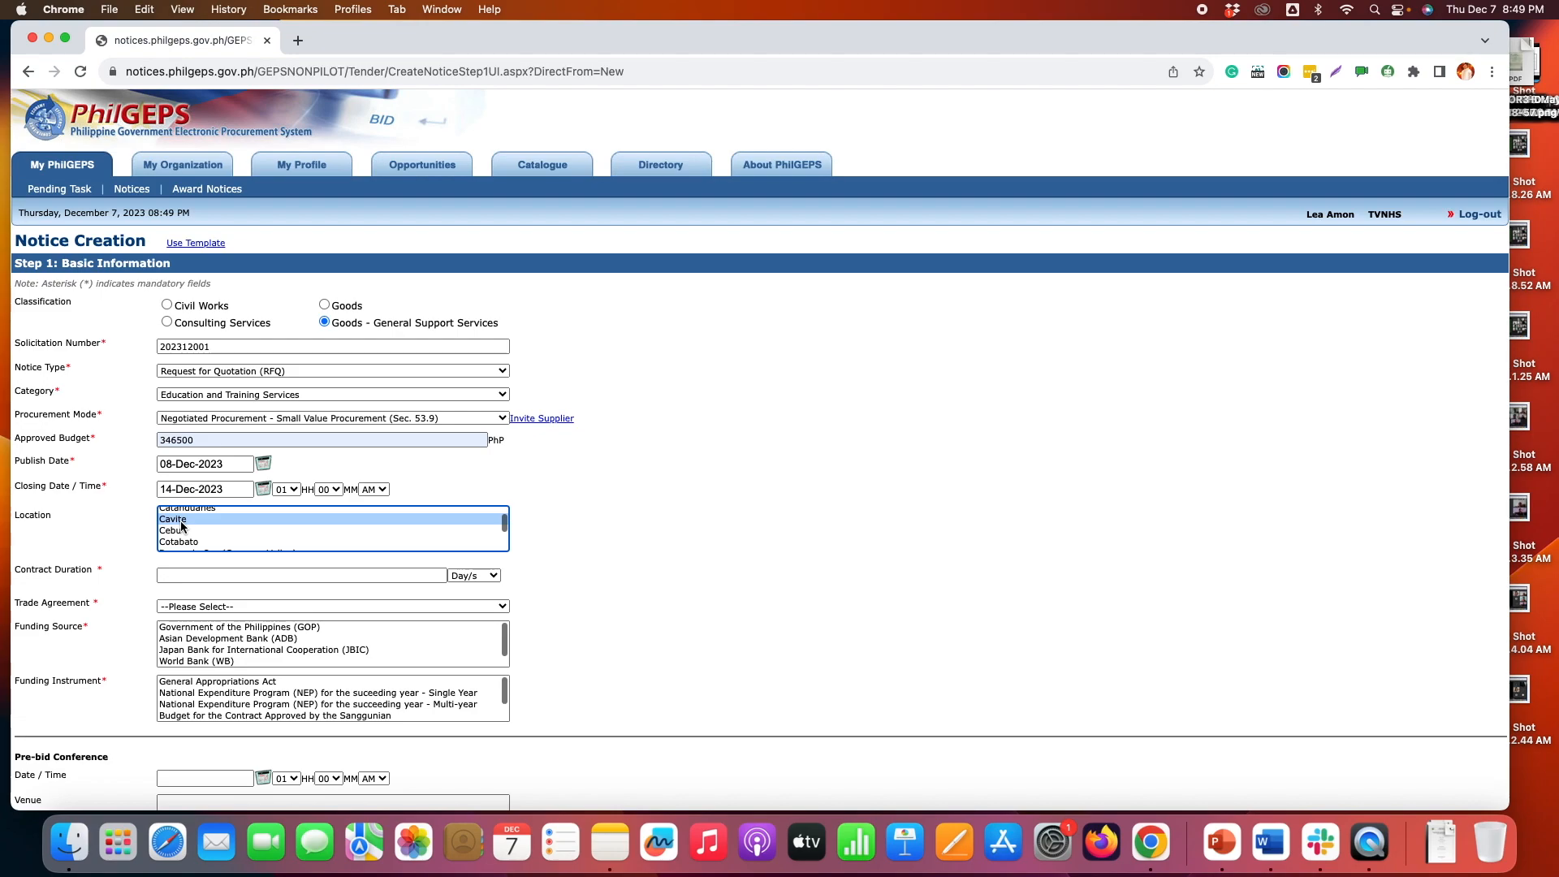
scroll(221, 537, down, 5)
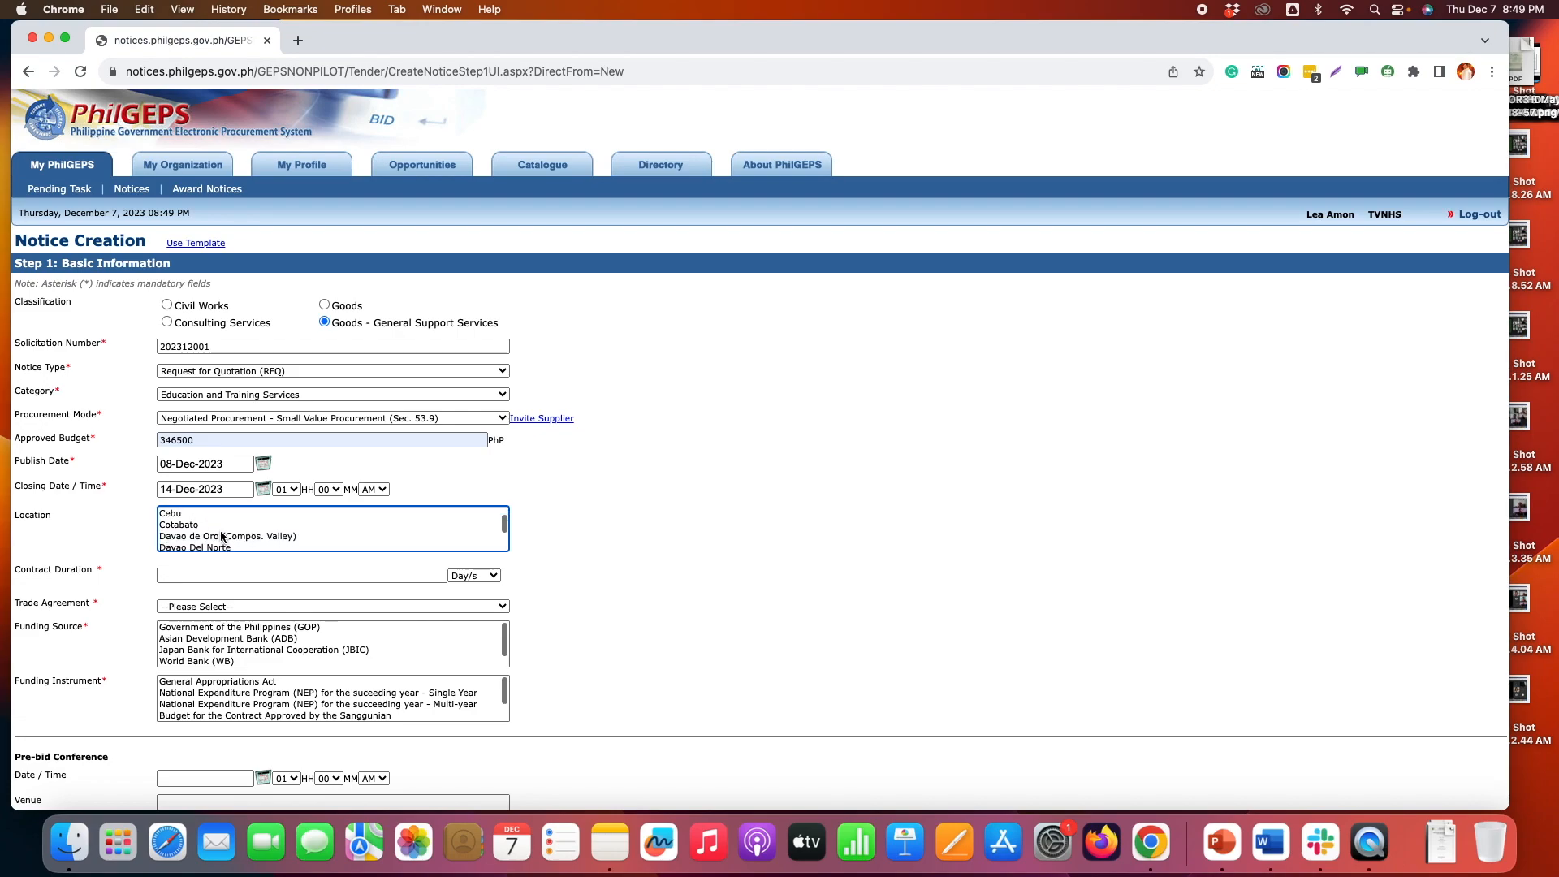
scroll(221, 537, down, 3)
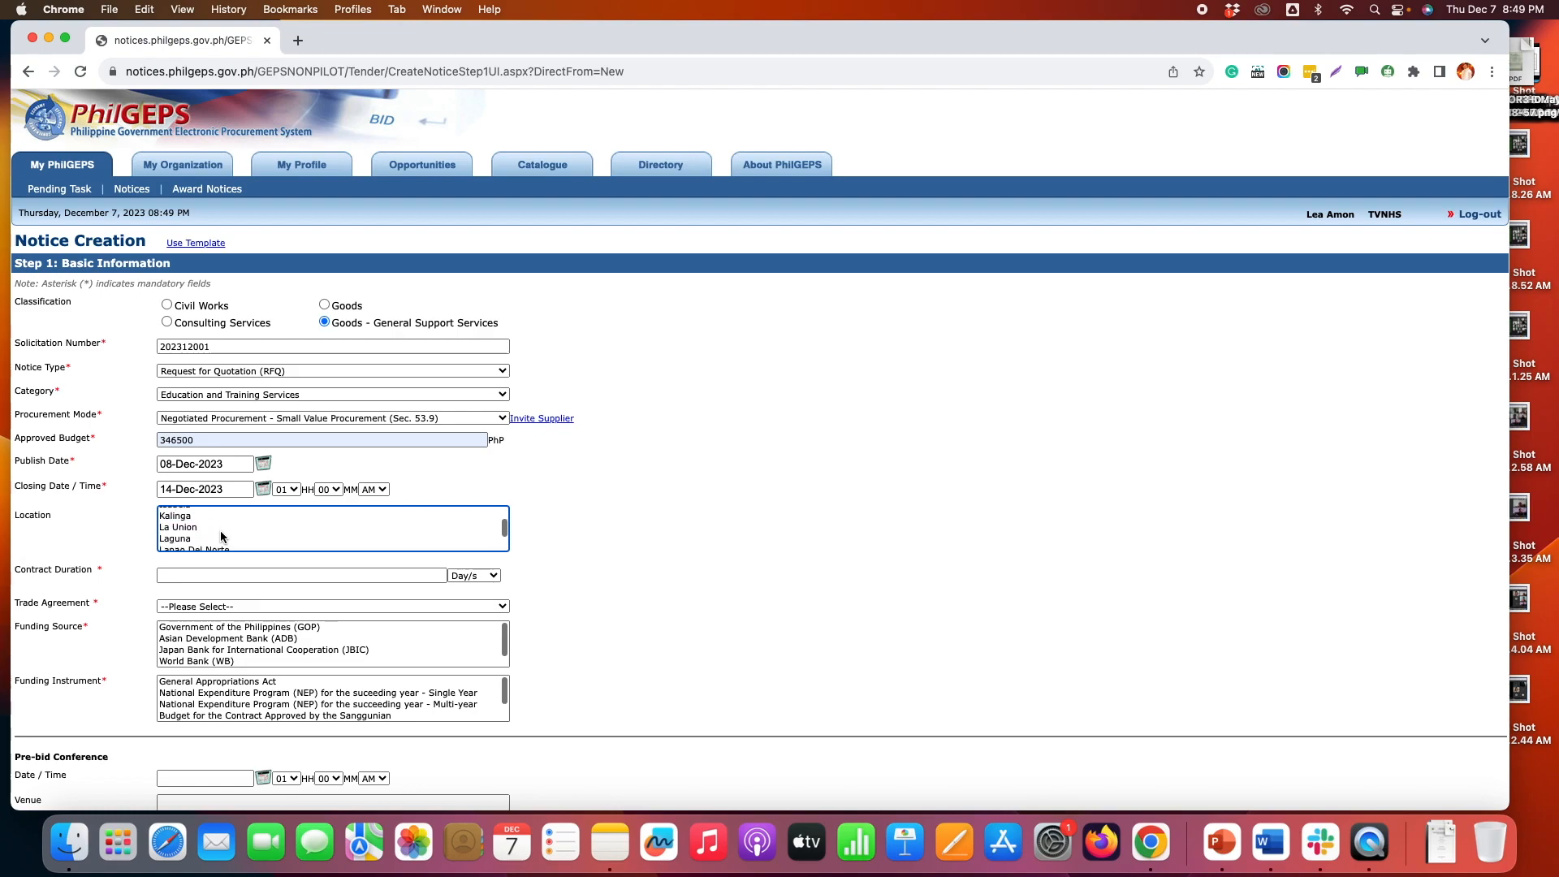
click(188, 526)
scroll(226, 533, up, 6)
scroll(226, 534, up, 5)
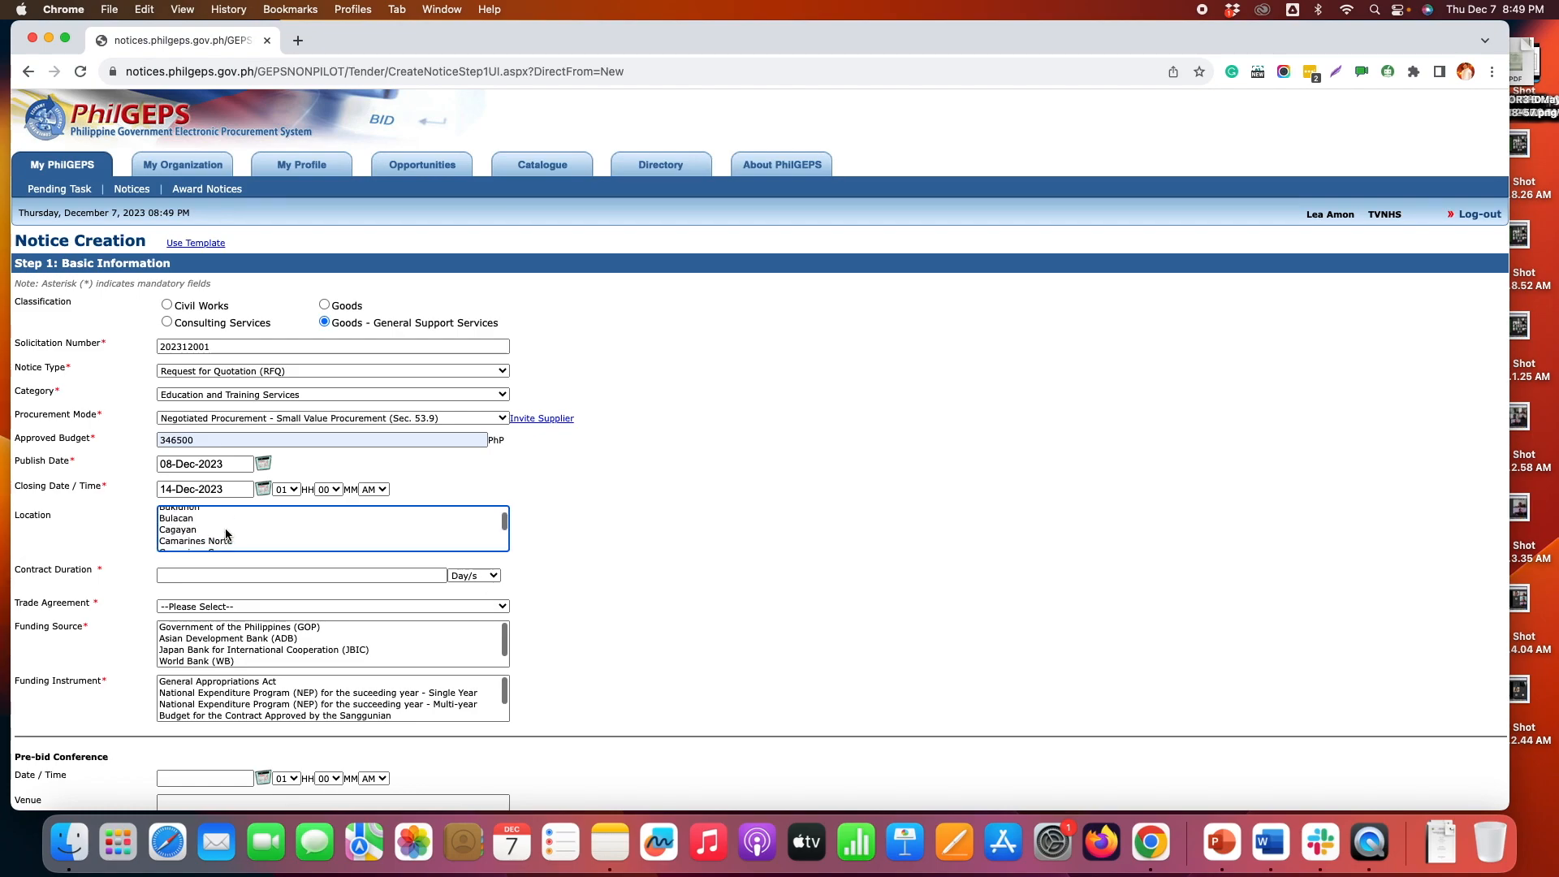
click(201, 521)
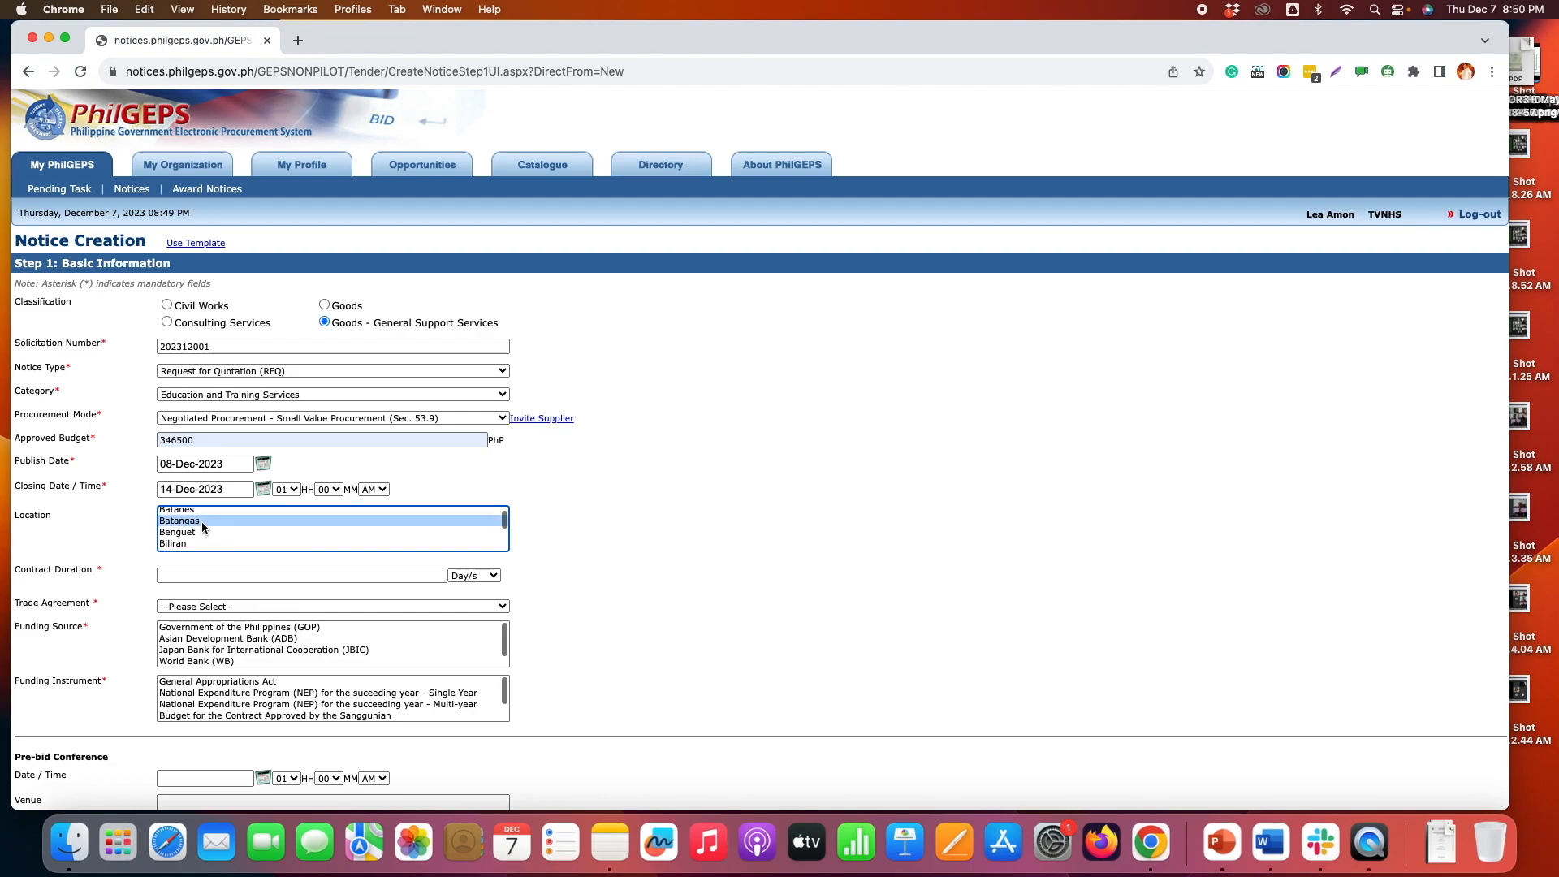
scroll(242, 525, down, 3)
scroll(242, 524, down, 5)
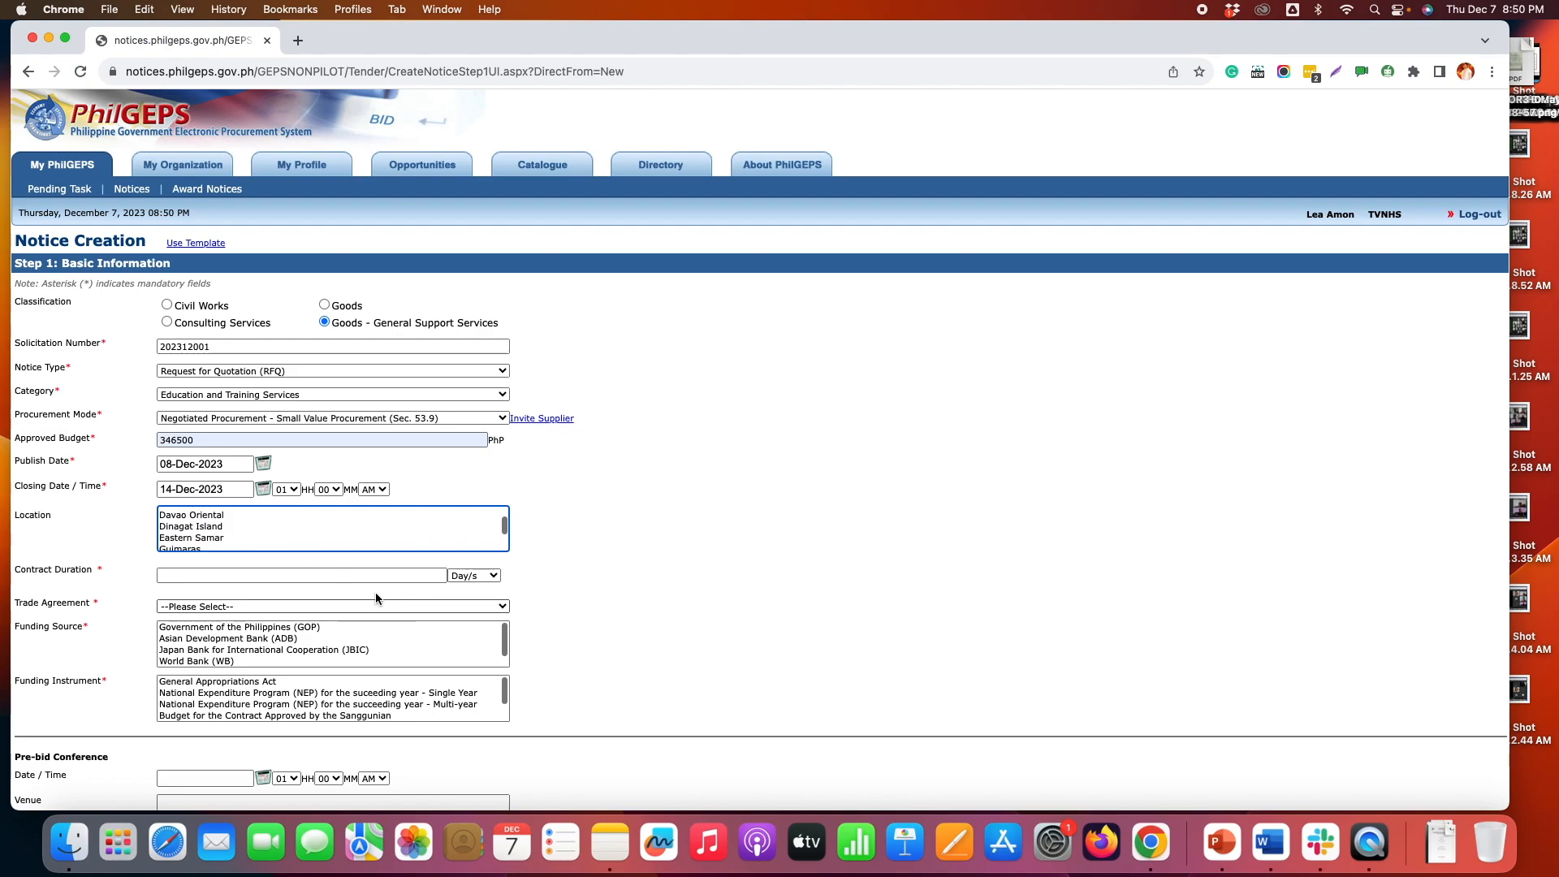
- Enter a contract duration of 2 days for the notice
click(236, 576)
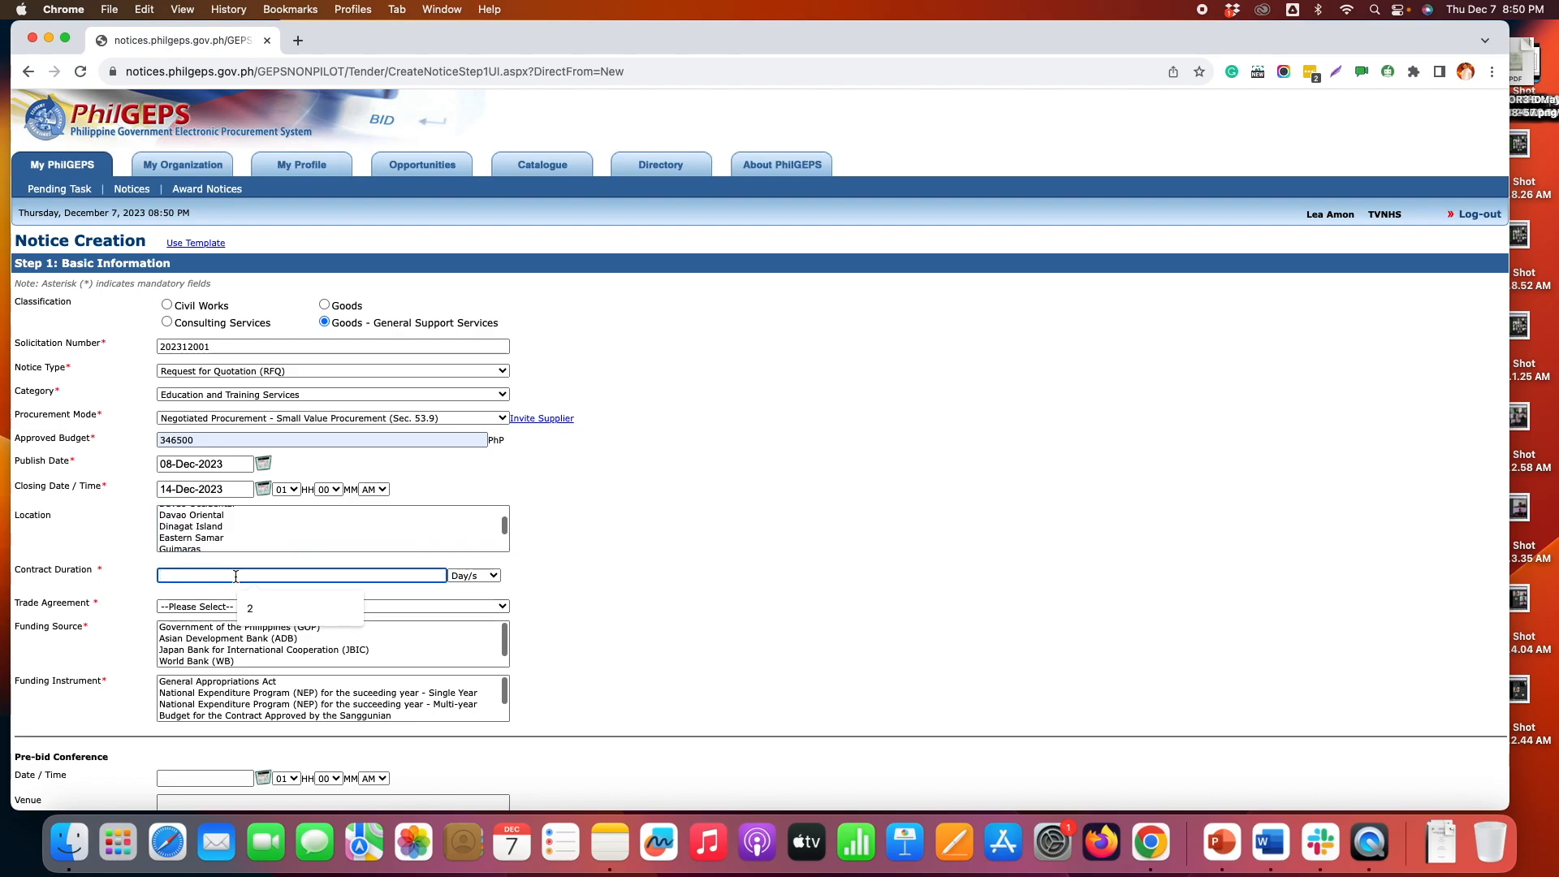
text(2)
click(578, 593)
- Set the trade agreement to Implementing Rules and Regulations and the funding source to Government of the Philippines (GOP)
scroll(578, 594, down, 3)
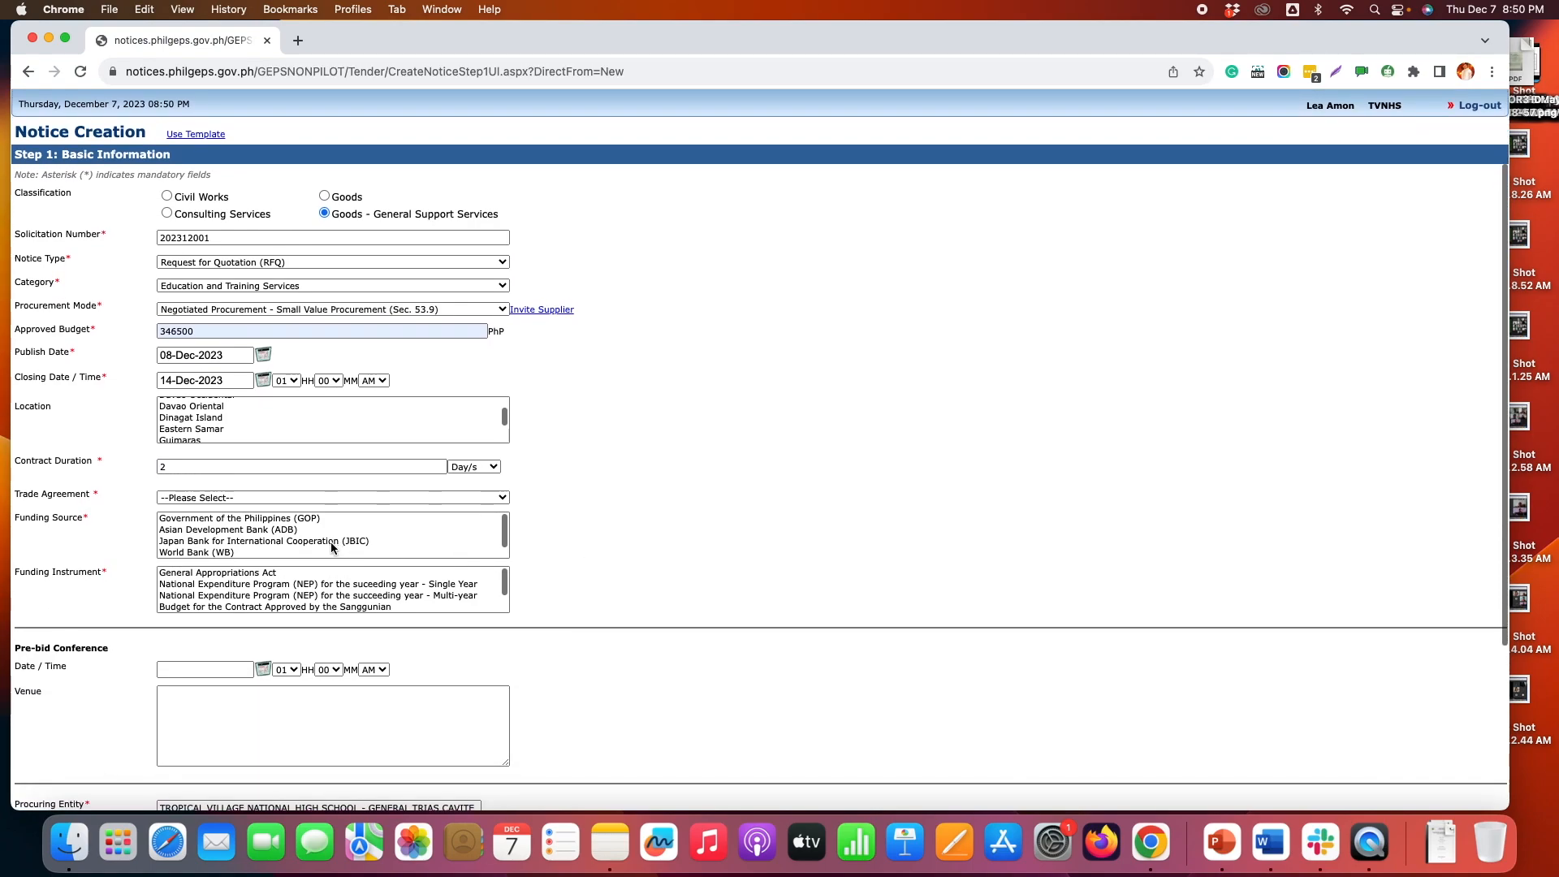
click(215, 497)
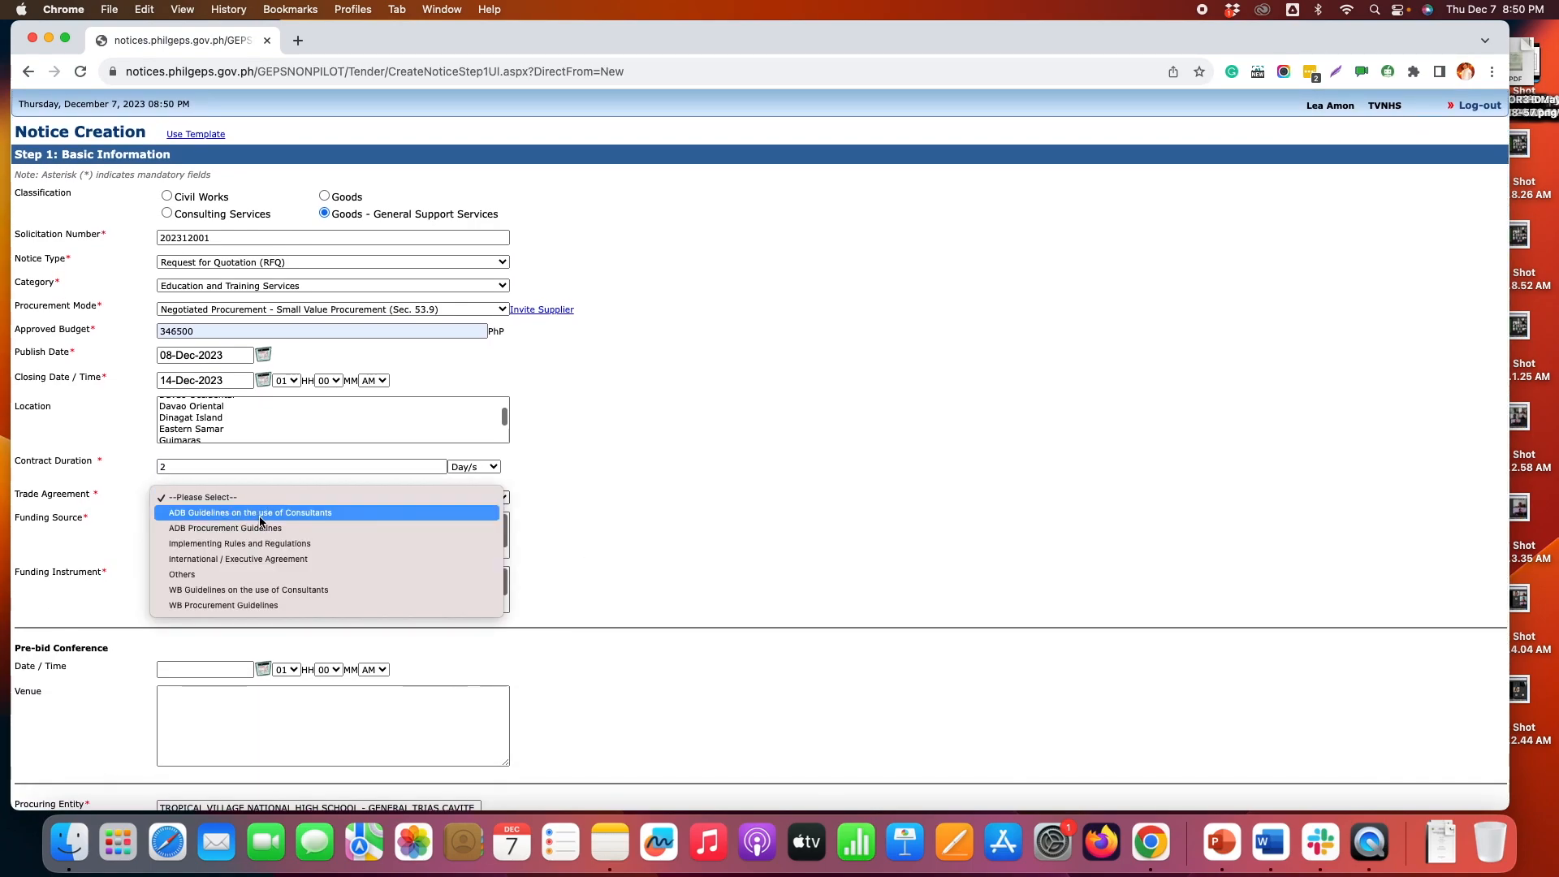
click(243, 544)
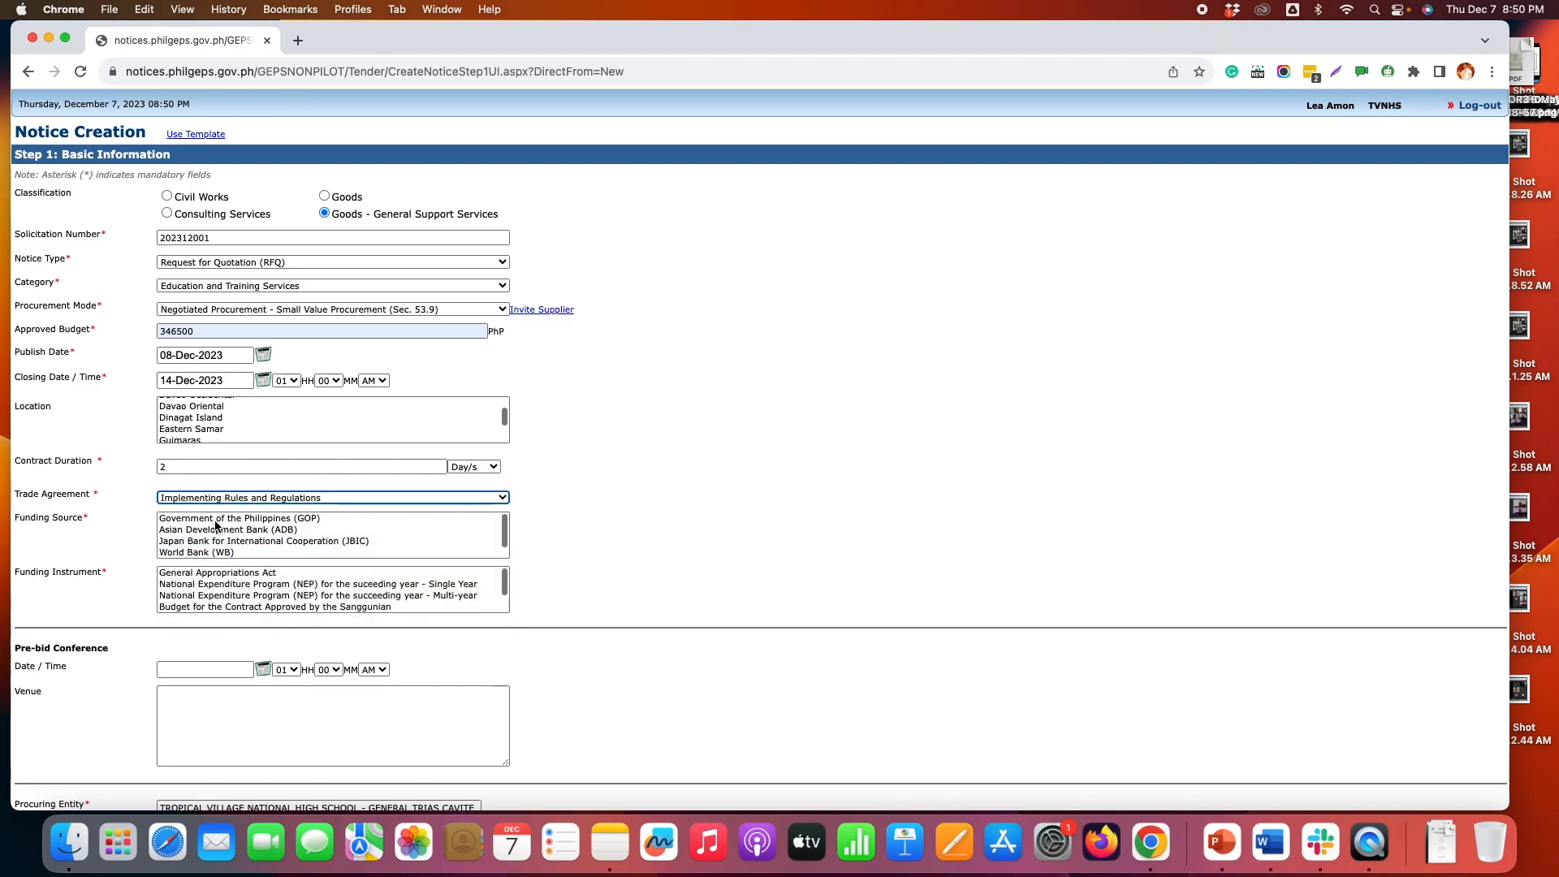
click(209, 522)
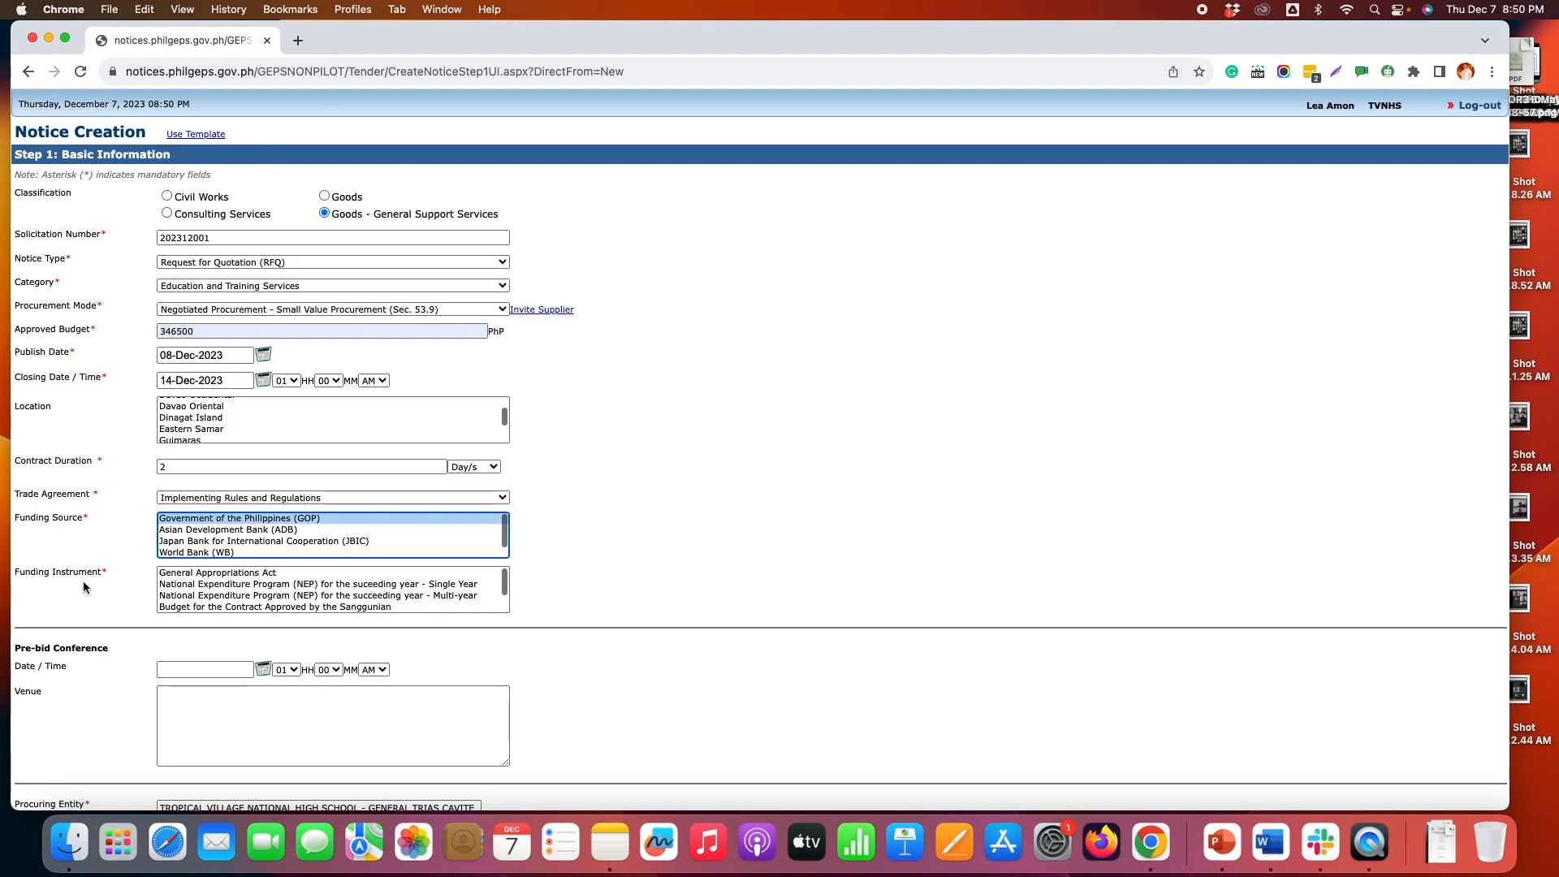
- Set the funding instrument to General Appropriations Act and proceed to the notice description
click(191, 575)
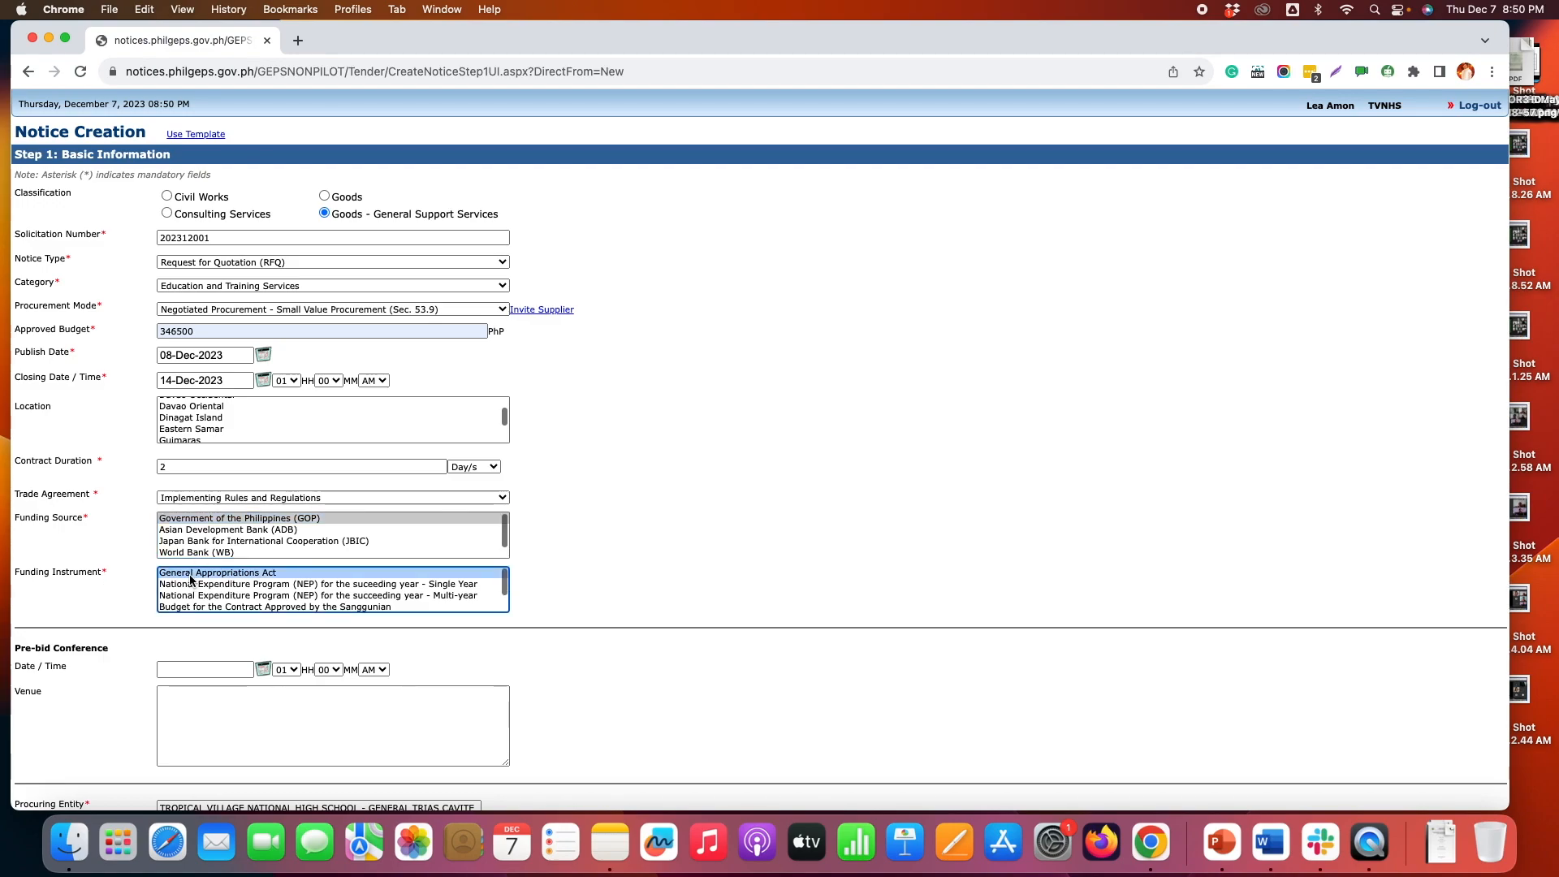
scroll(567, 645, down, 5)
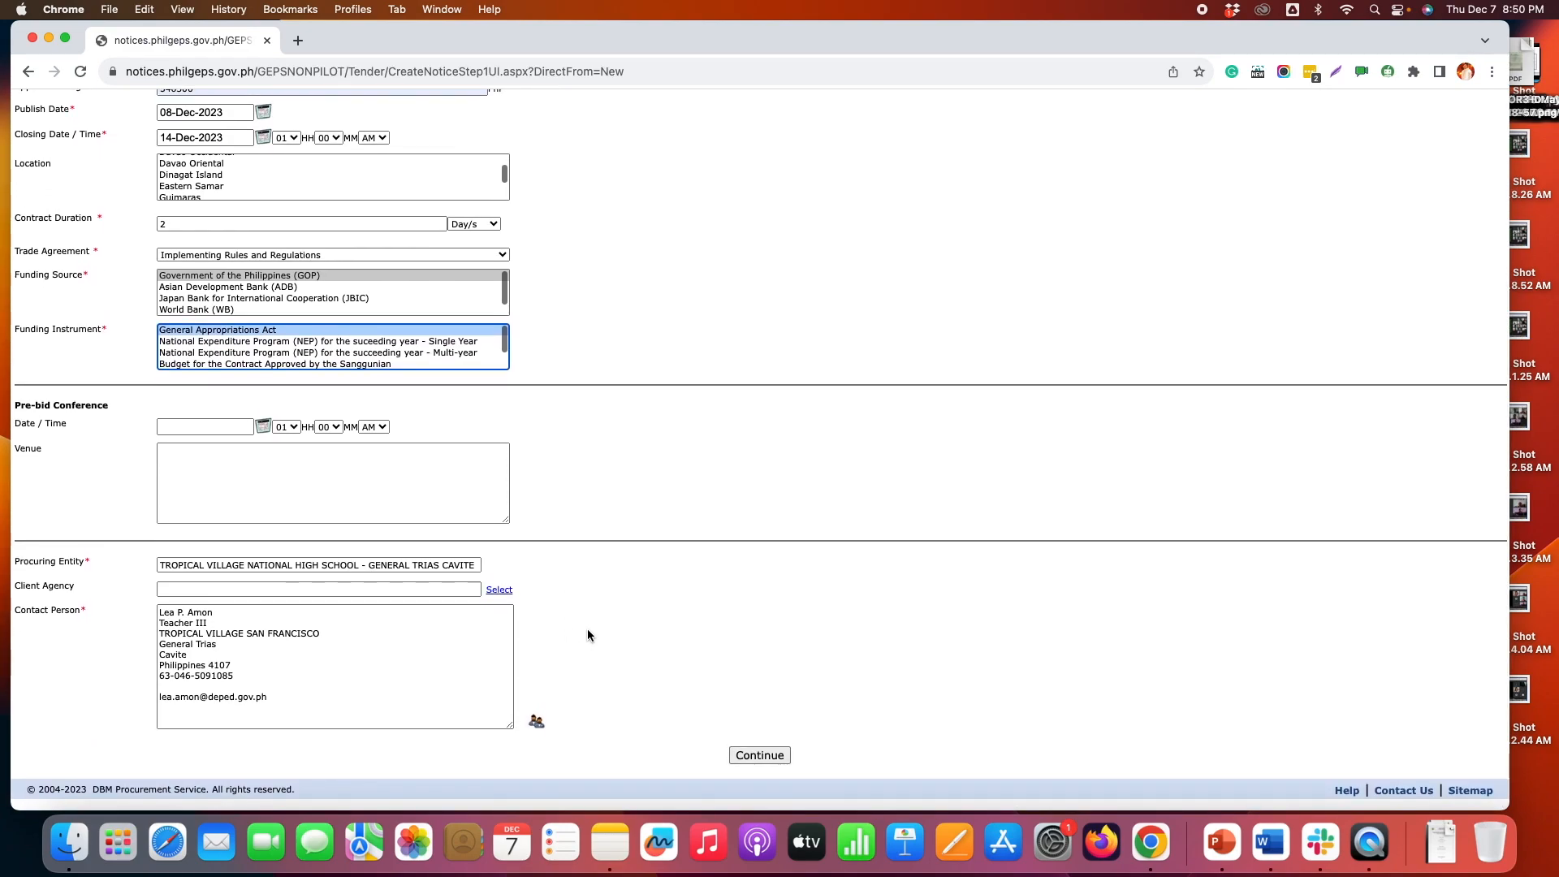
click(754, 760)
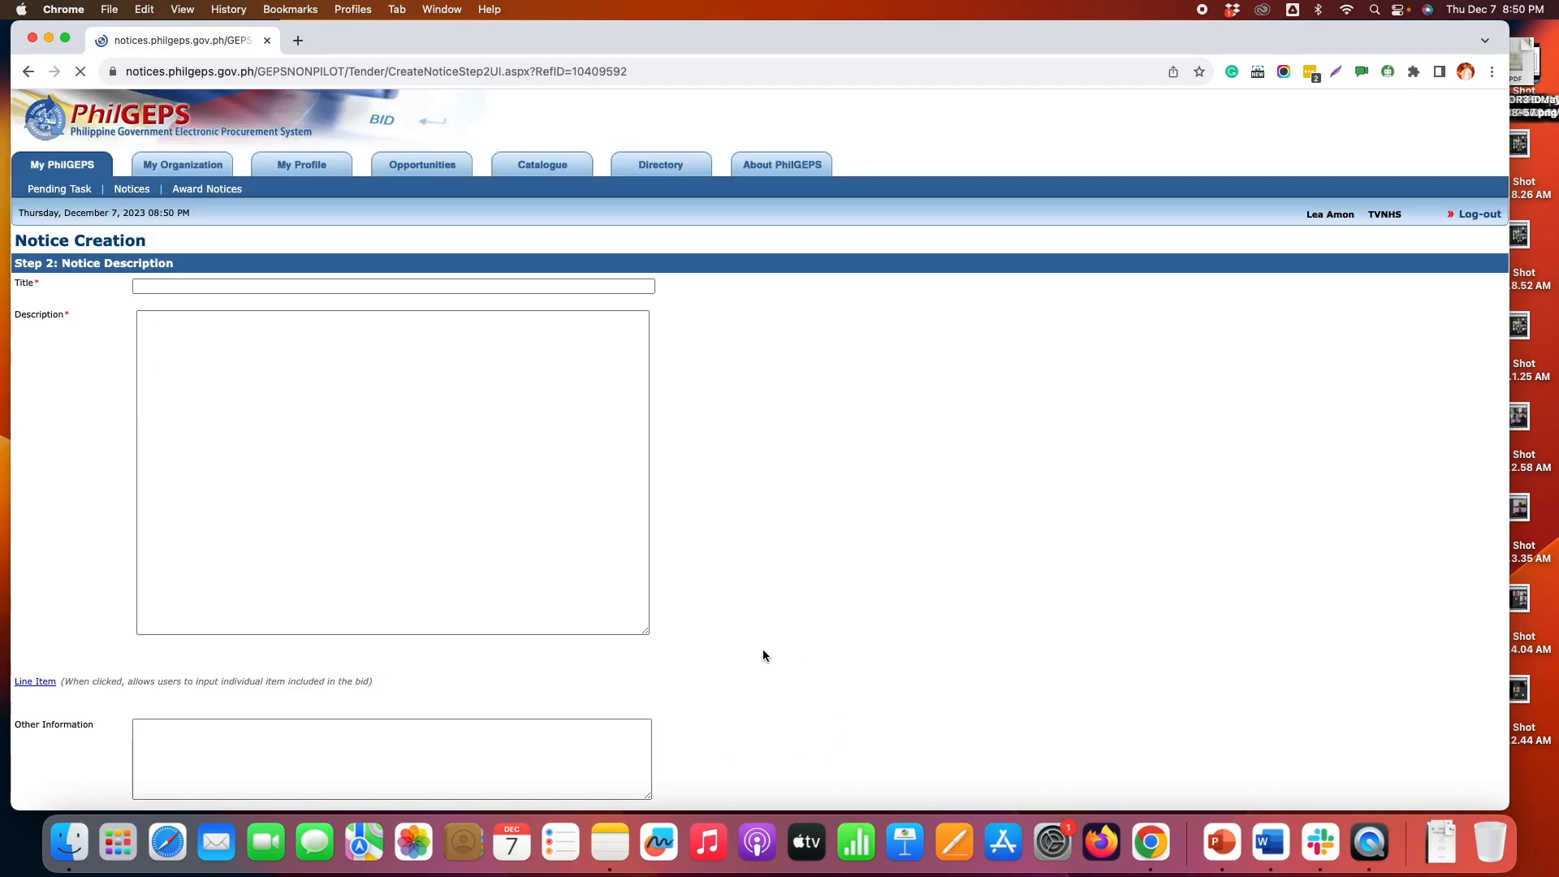
- Fill the title with the saved entry "Procurement for the Accommodation, Transportation, and Meals for 77 persons and Training Facilities for GAD Activity", checking the Word document
click(152, 289)
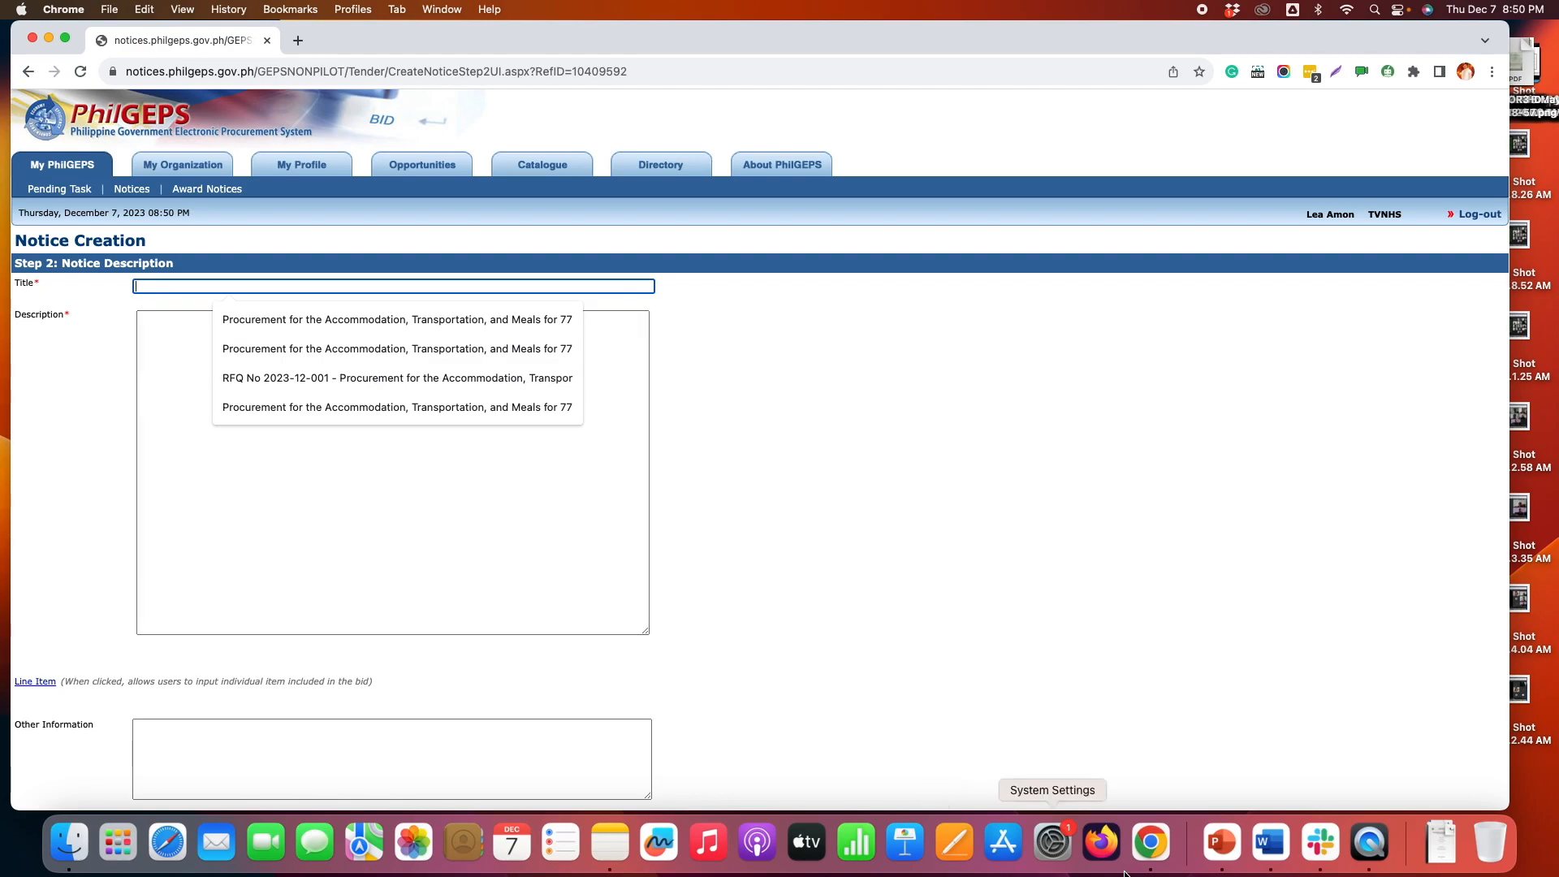
click(1271, 842)
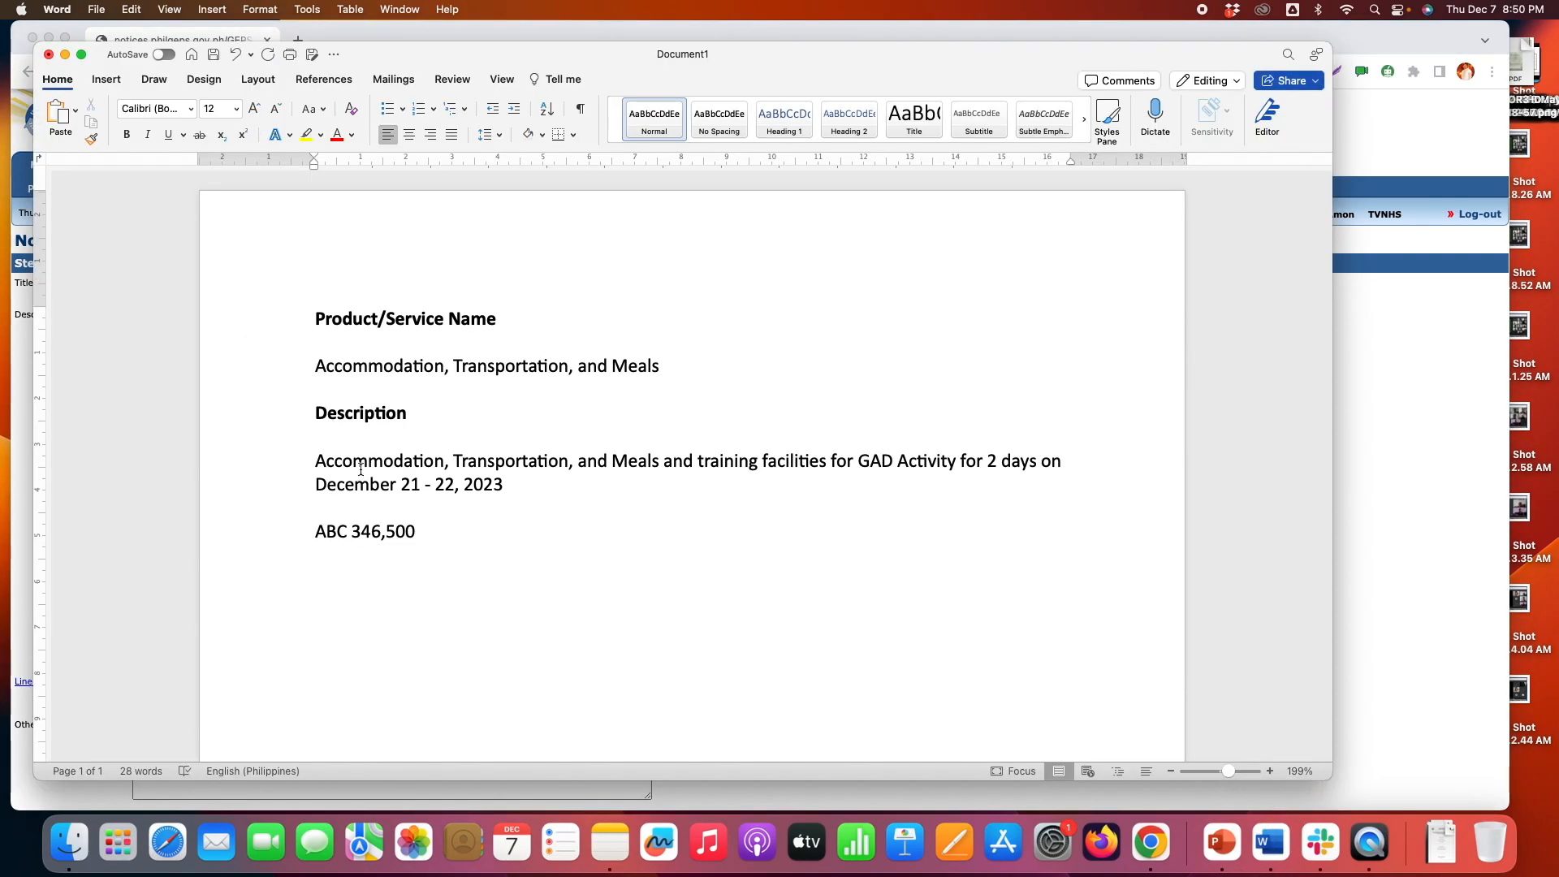
click(1150, 842)
click(169, 288)
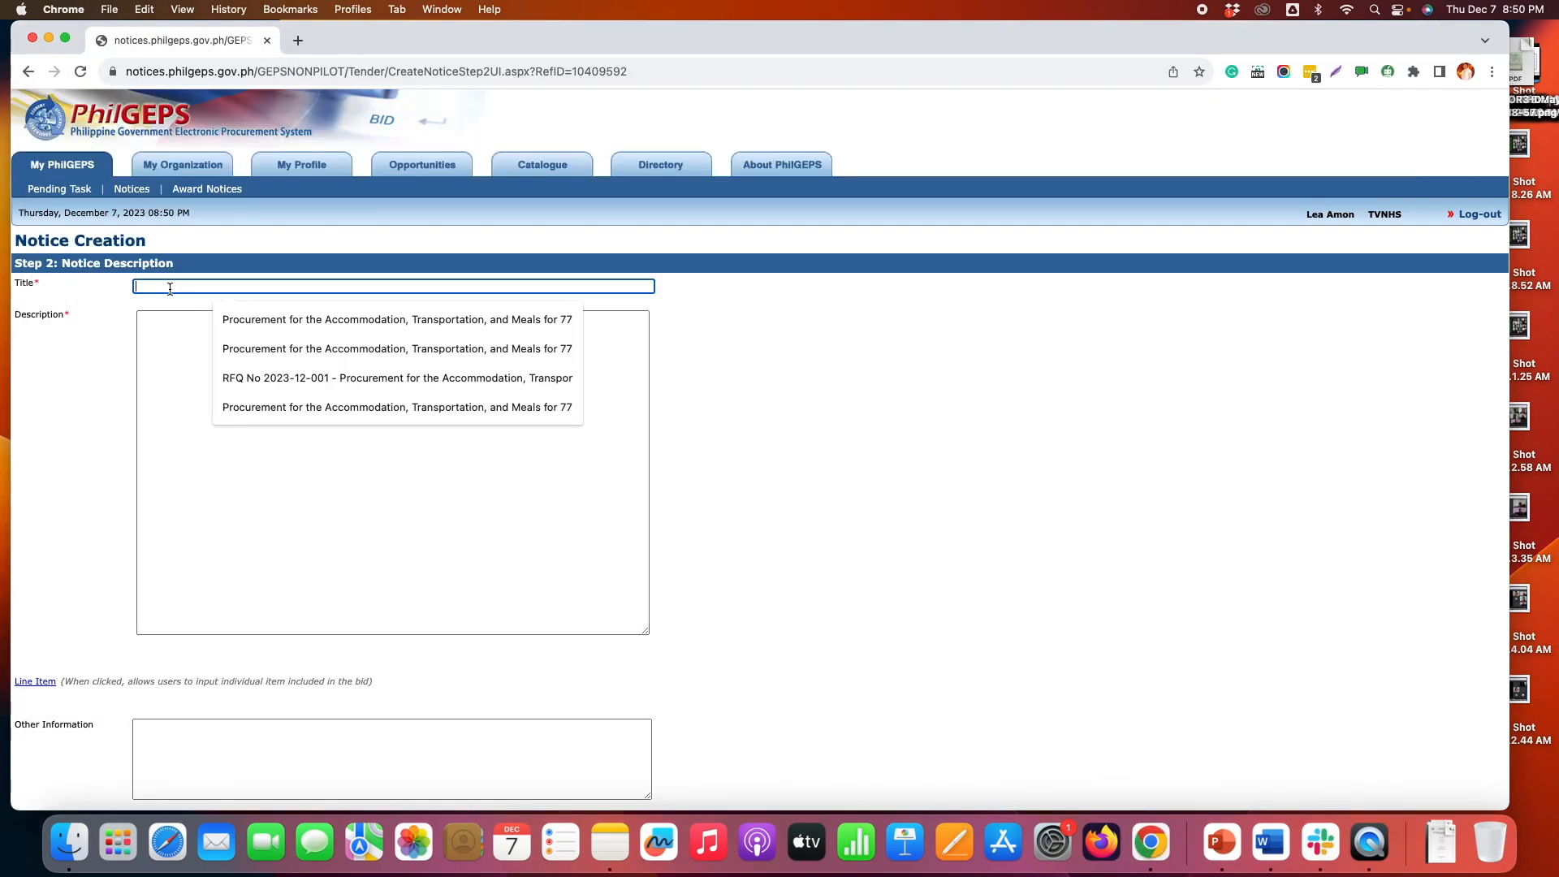
click(290, 320)
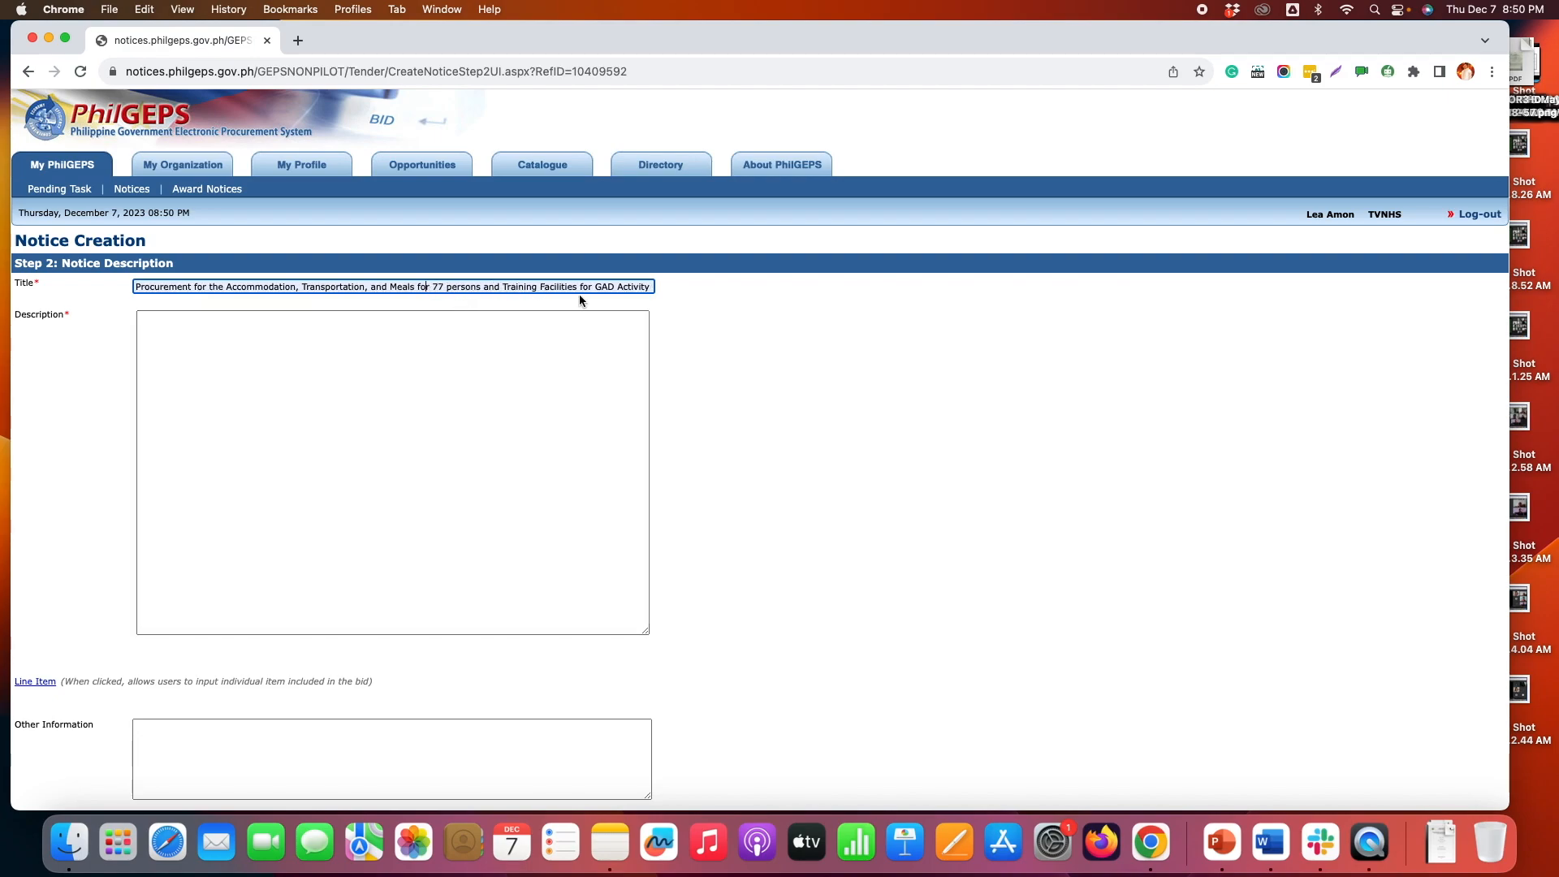
- Change the activity dates at the end of the notice title to December 21 - 22, 2023
drag(595, 287, 669, 289)
click(602, 287)
key(BackSpace)
key(BackSpace)
text(21 - 11, 20)
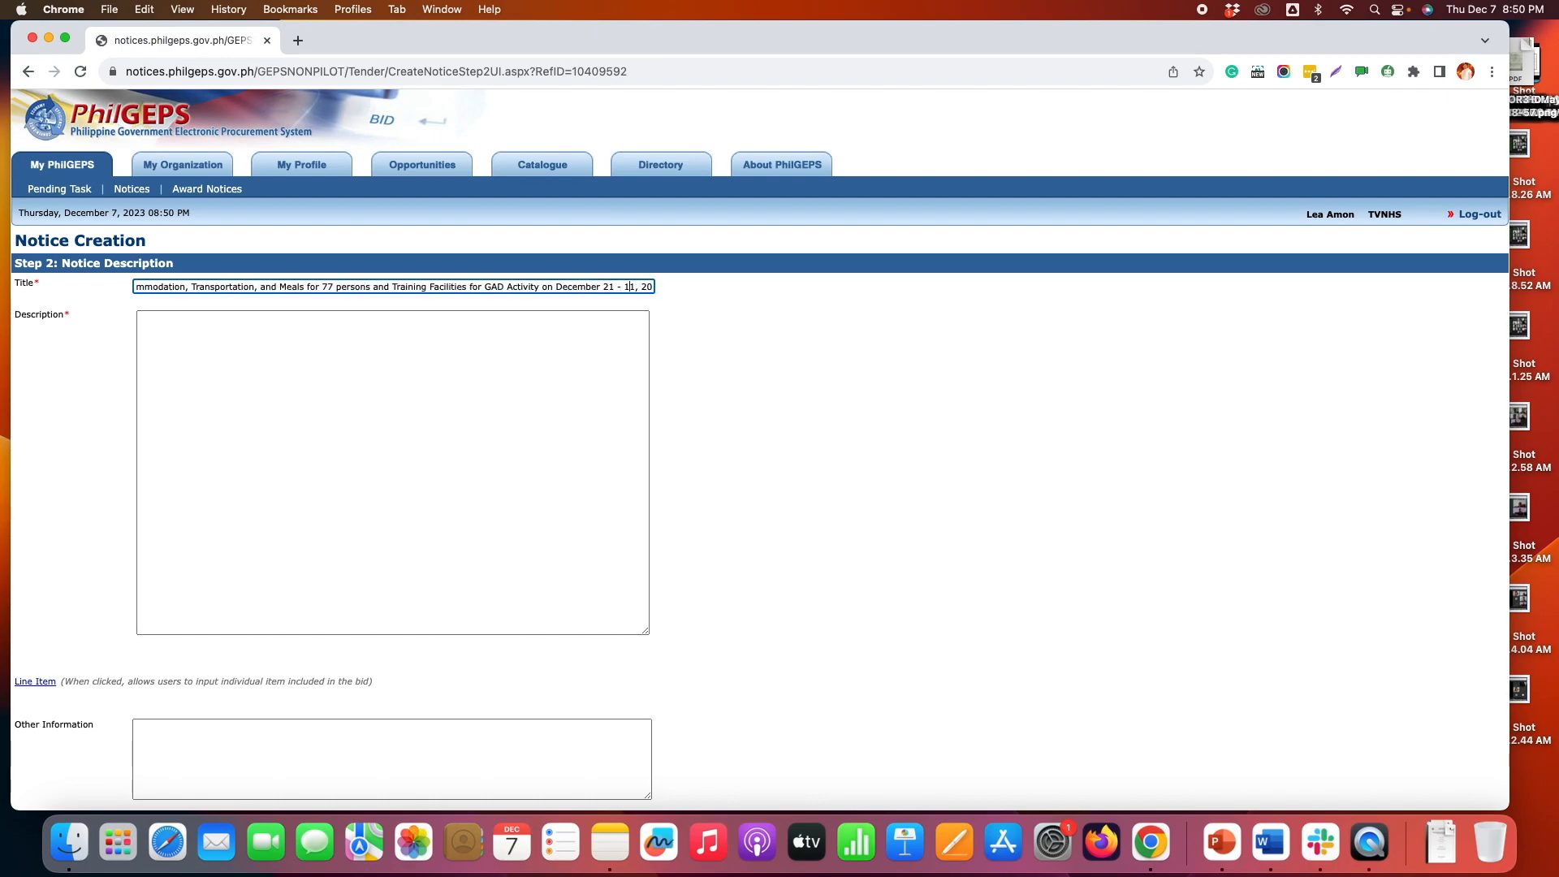
double_click(629, 286)
text(22)
key(Right)
key(Right)
key(Right)
key(BackSpace)
text(3)
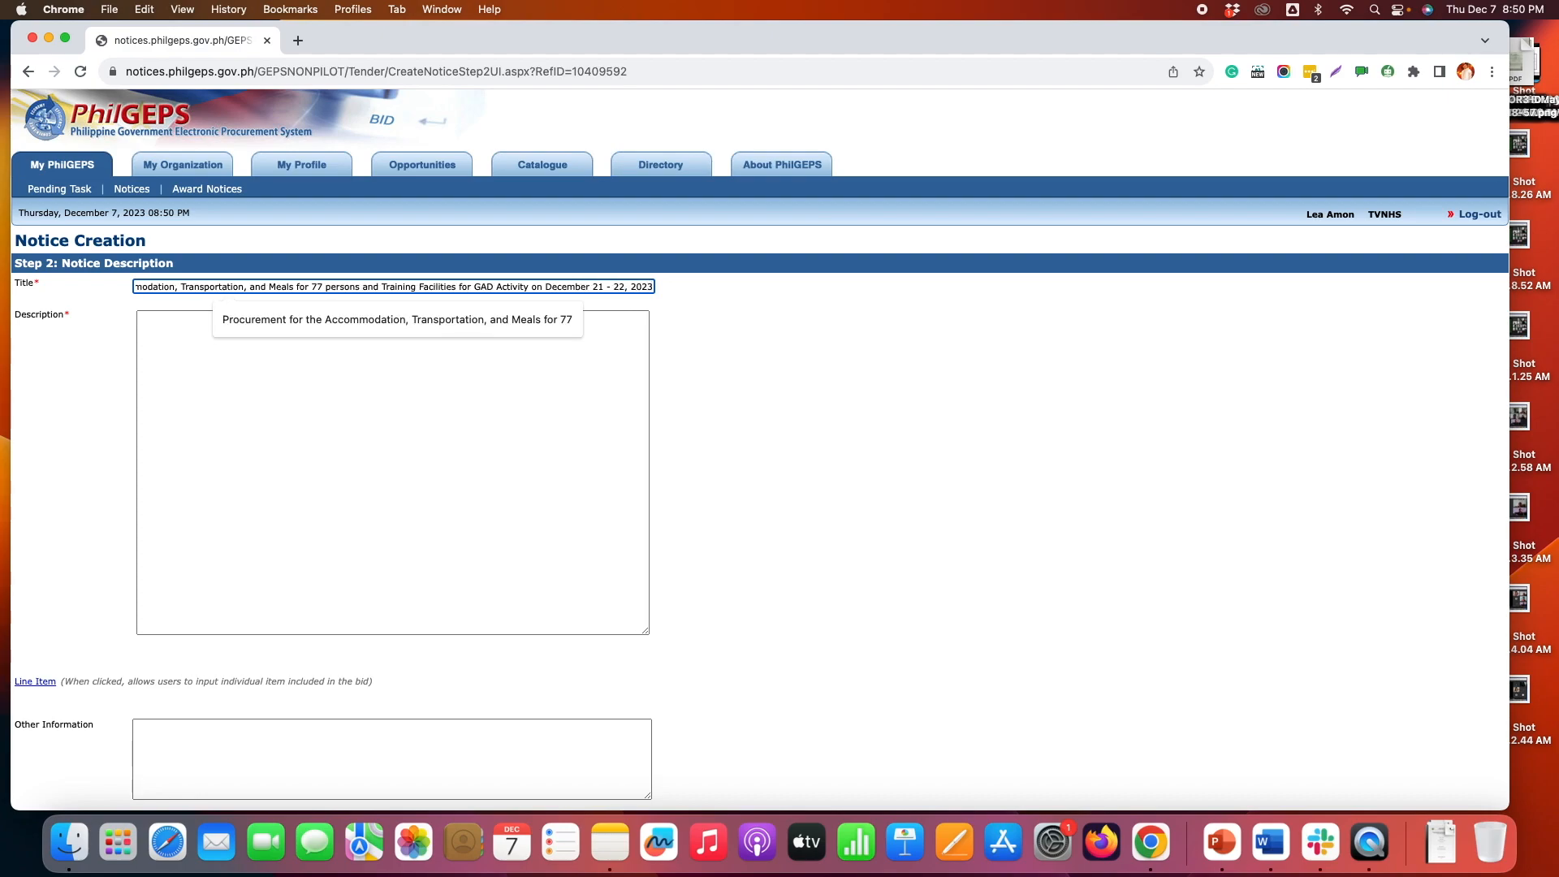
click(812, 364)
- Copy the GAD Activity description paragraph from the Word document into the notice's Description field
click(324, 366)
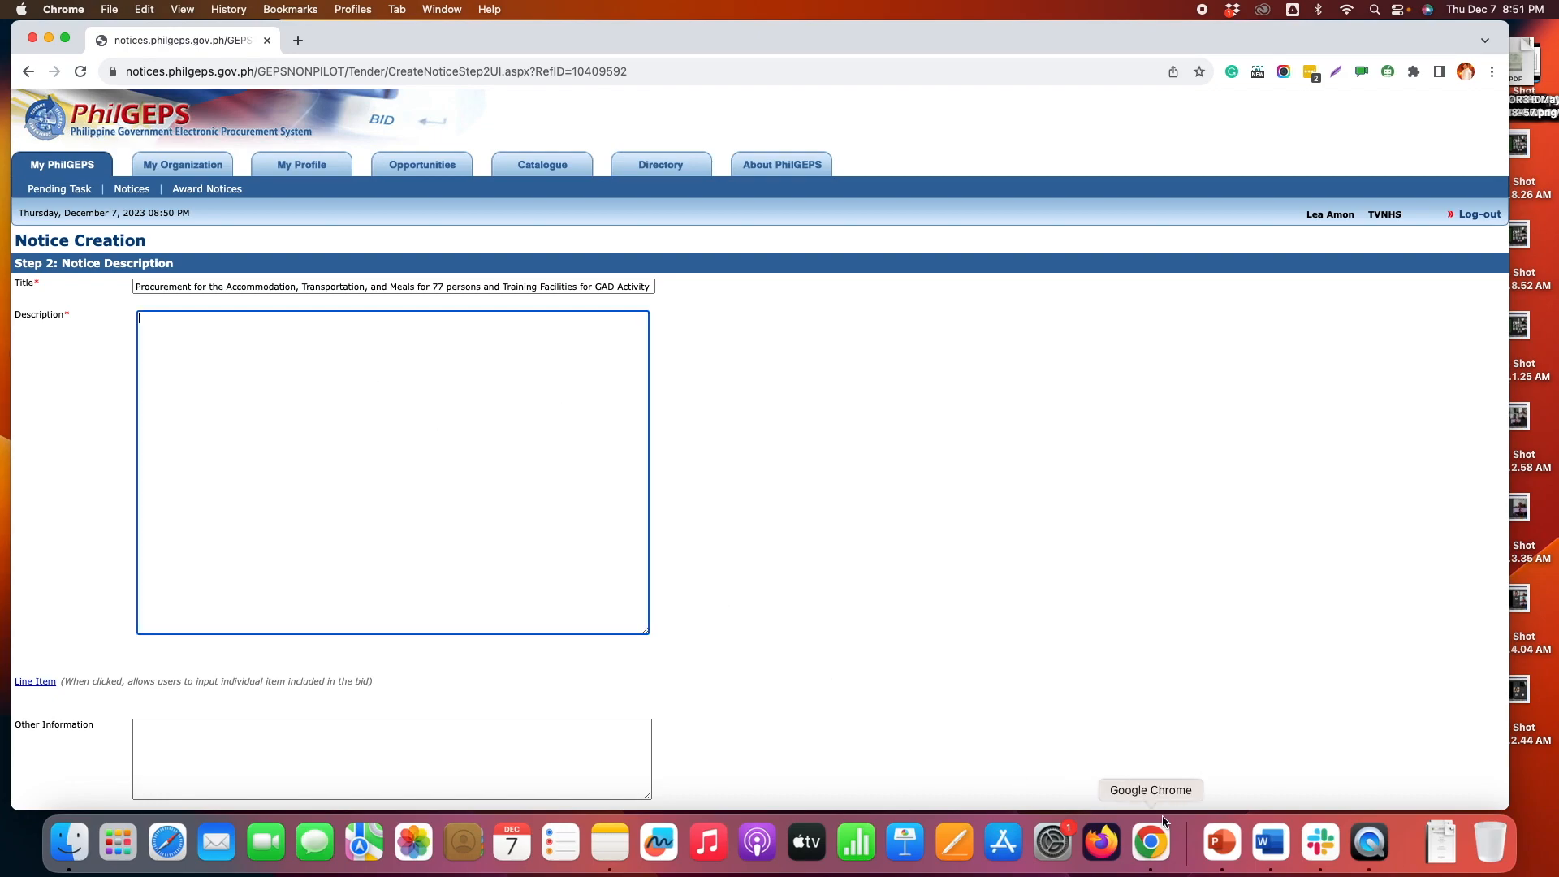
click(1271, 842)
drag(326, 459, 538, 481)
key(super+c)
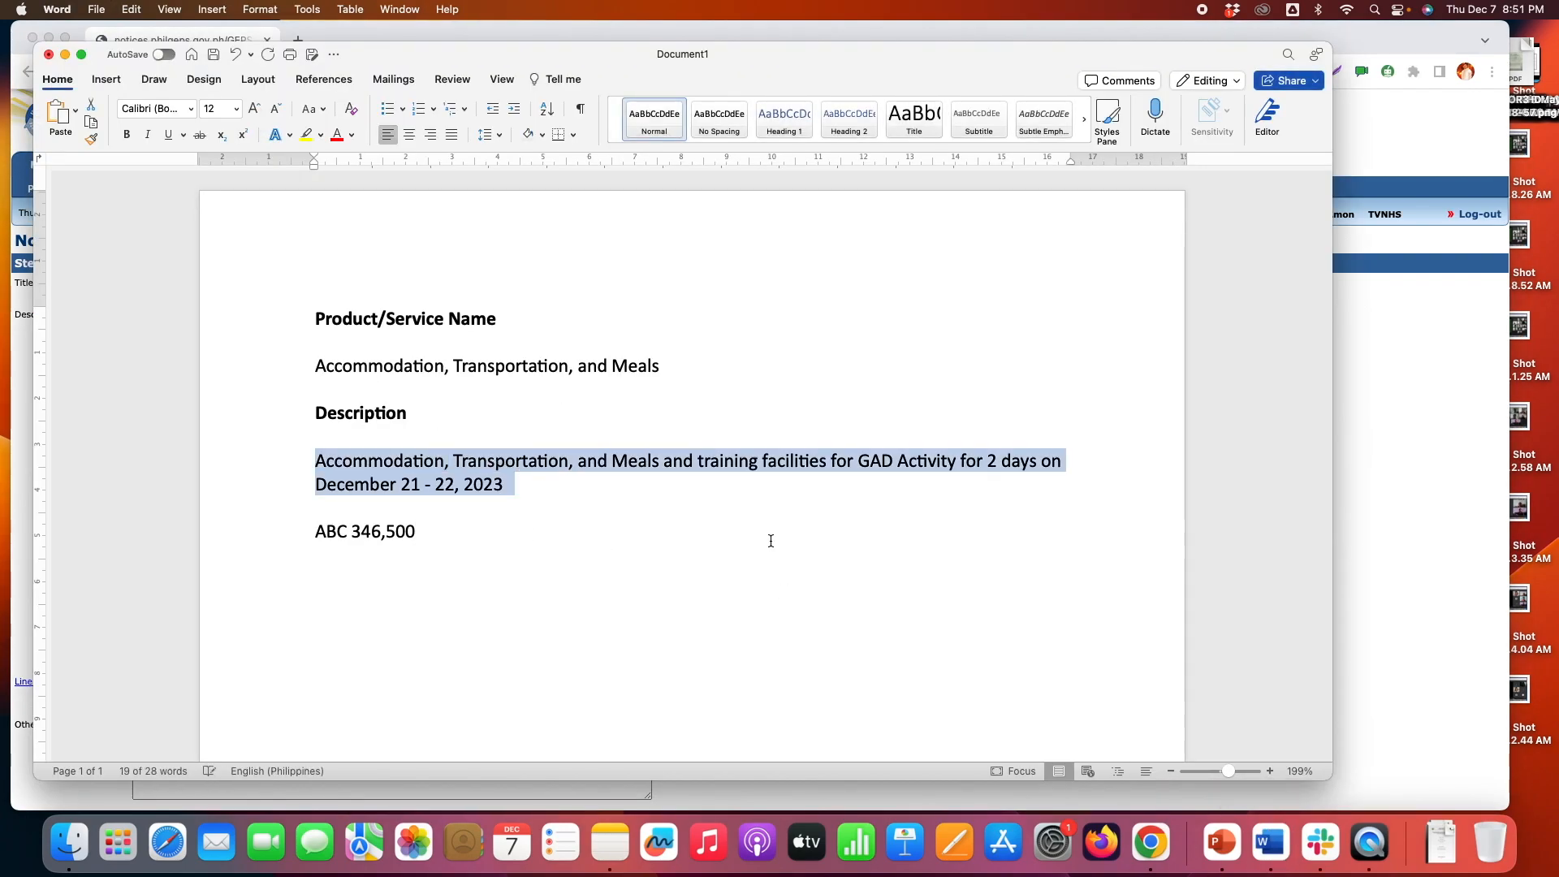
click(1150, 842)
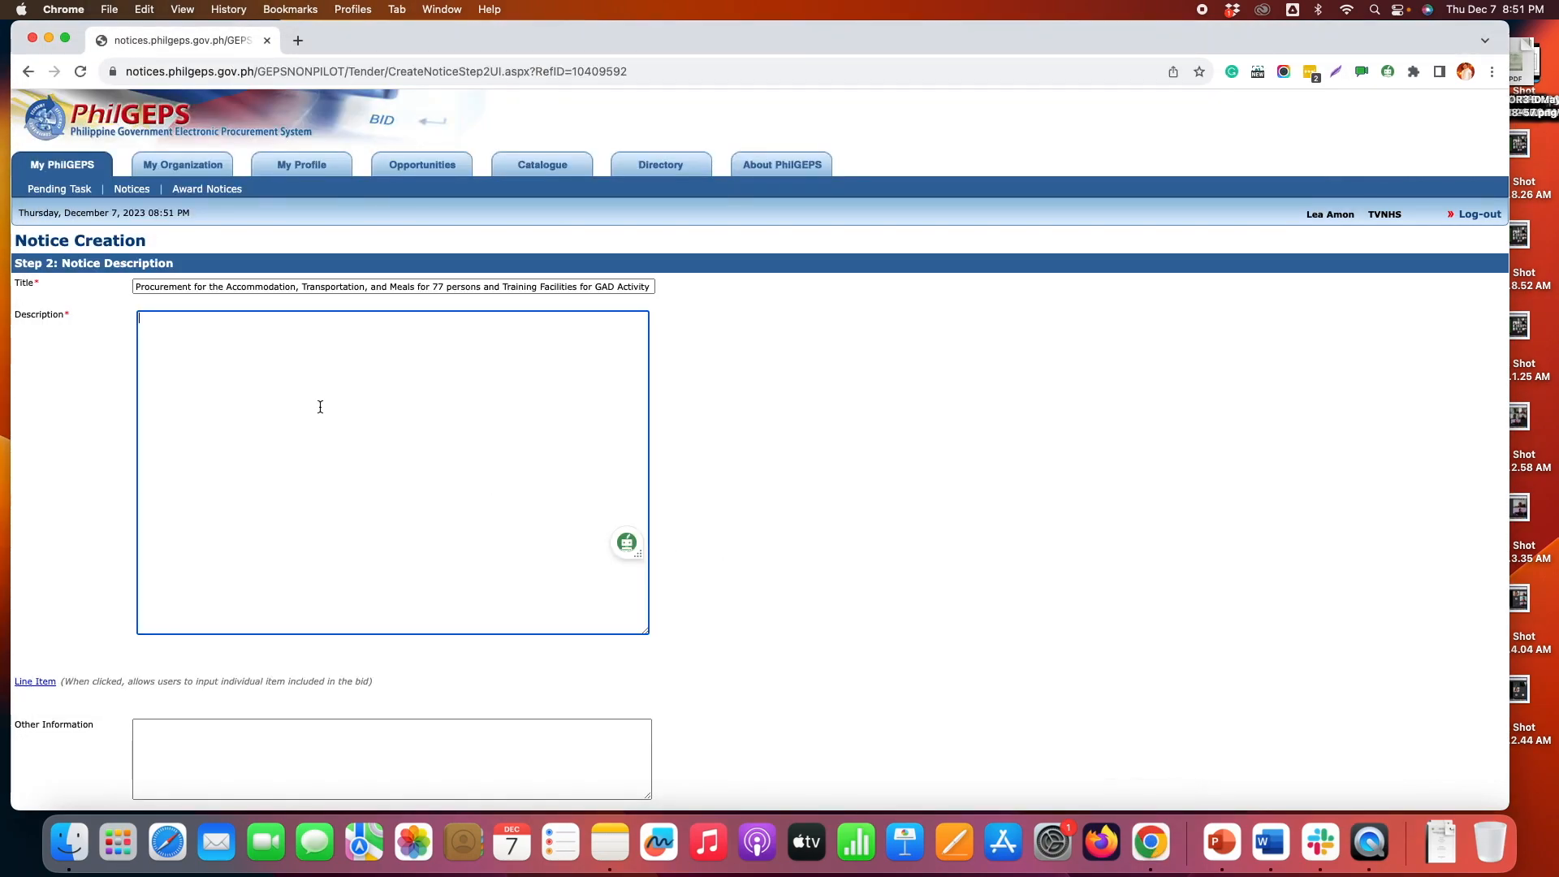
key(super+v)
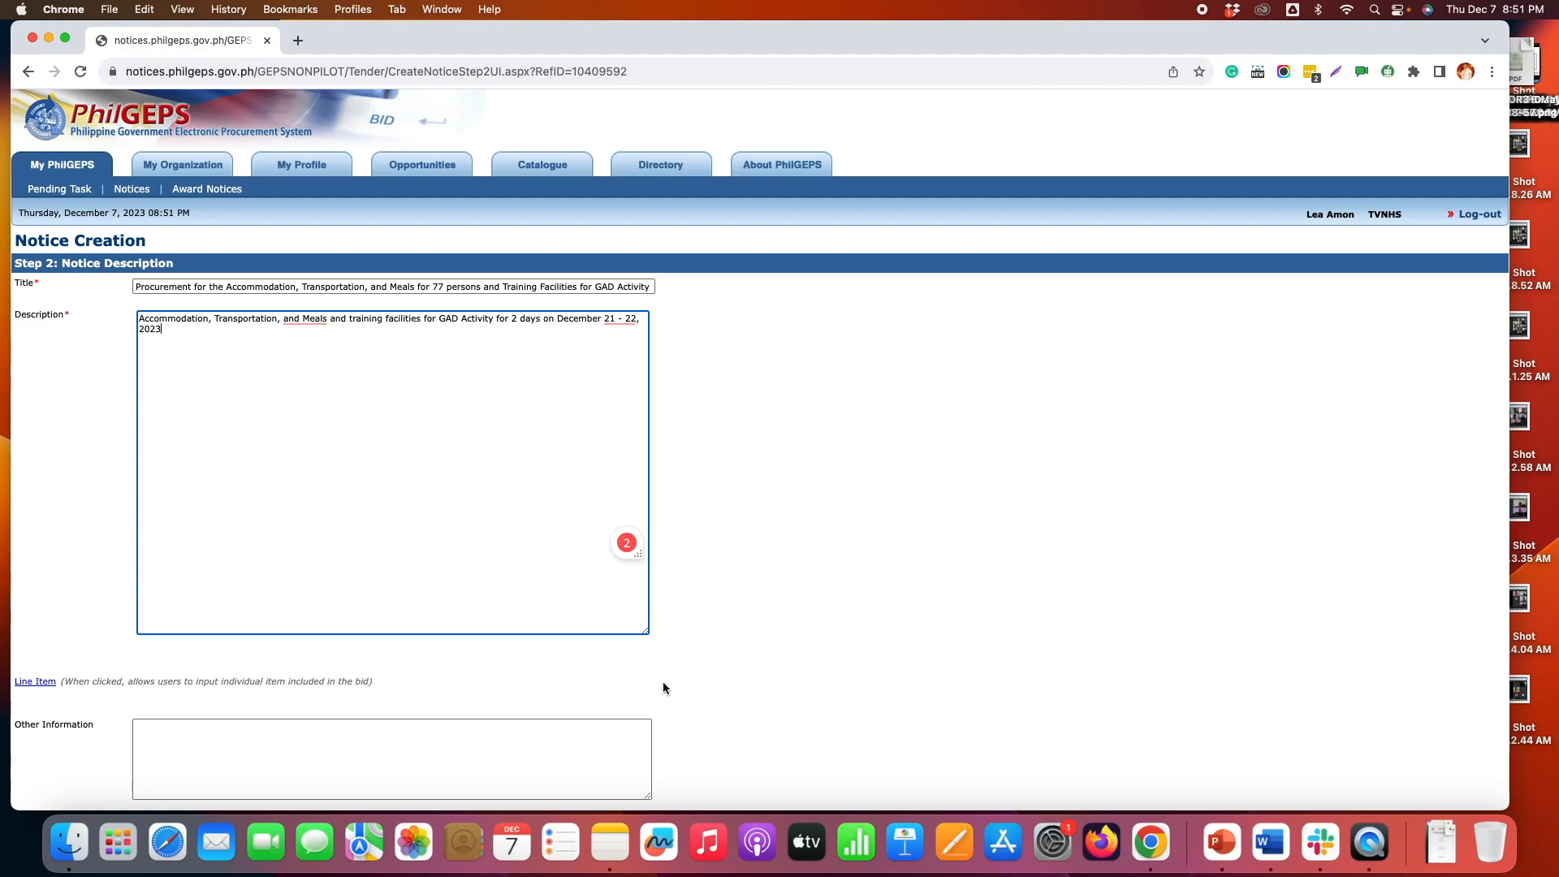
- Add a line item to the notice with the product/service name "Accommodation, Transportation, and Meals"
scroll(385, 652, down, 2)
click(29, 612)
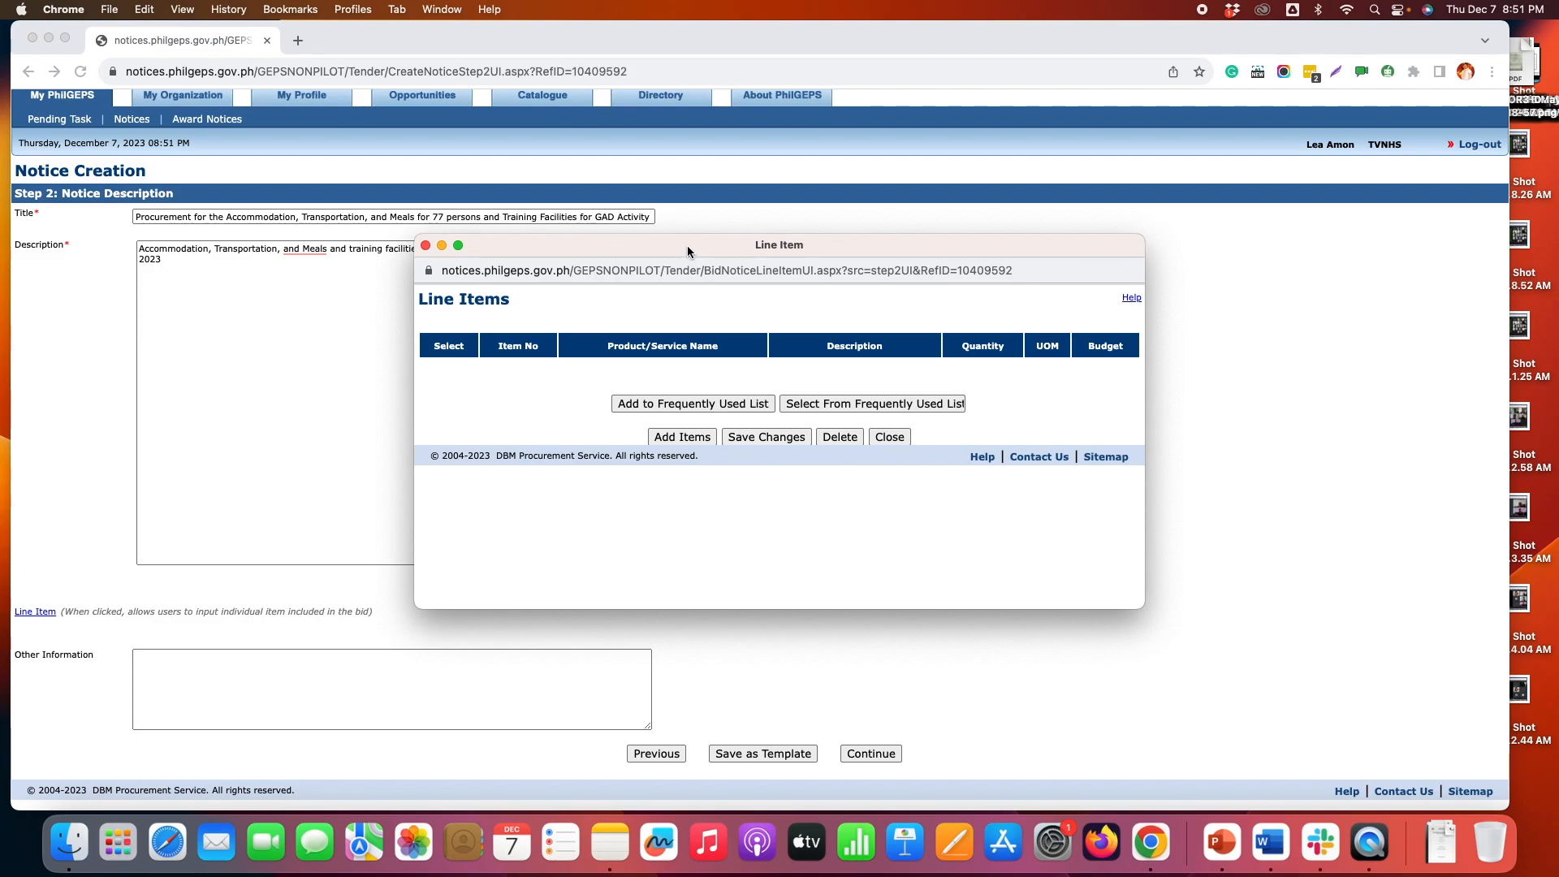
drag(687, 245, 543, 250)
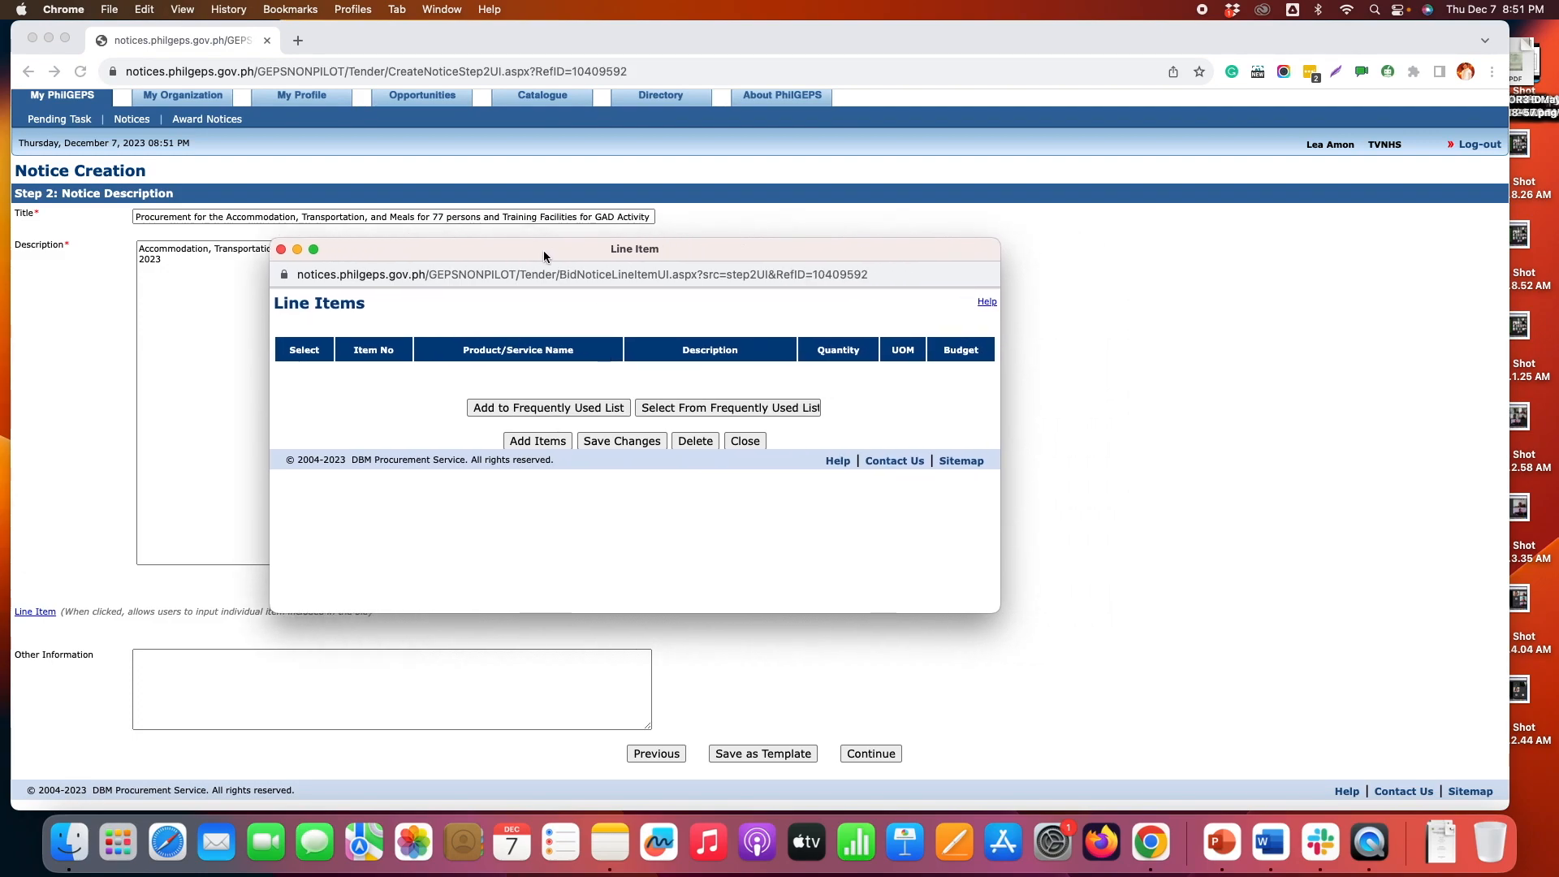
click(528, 444)
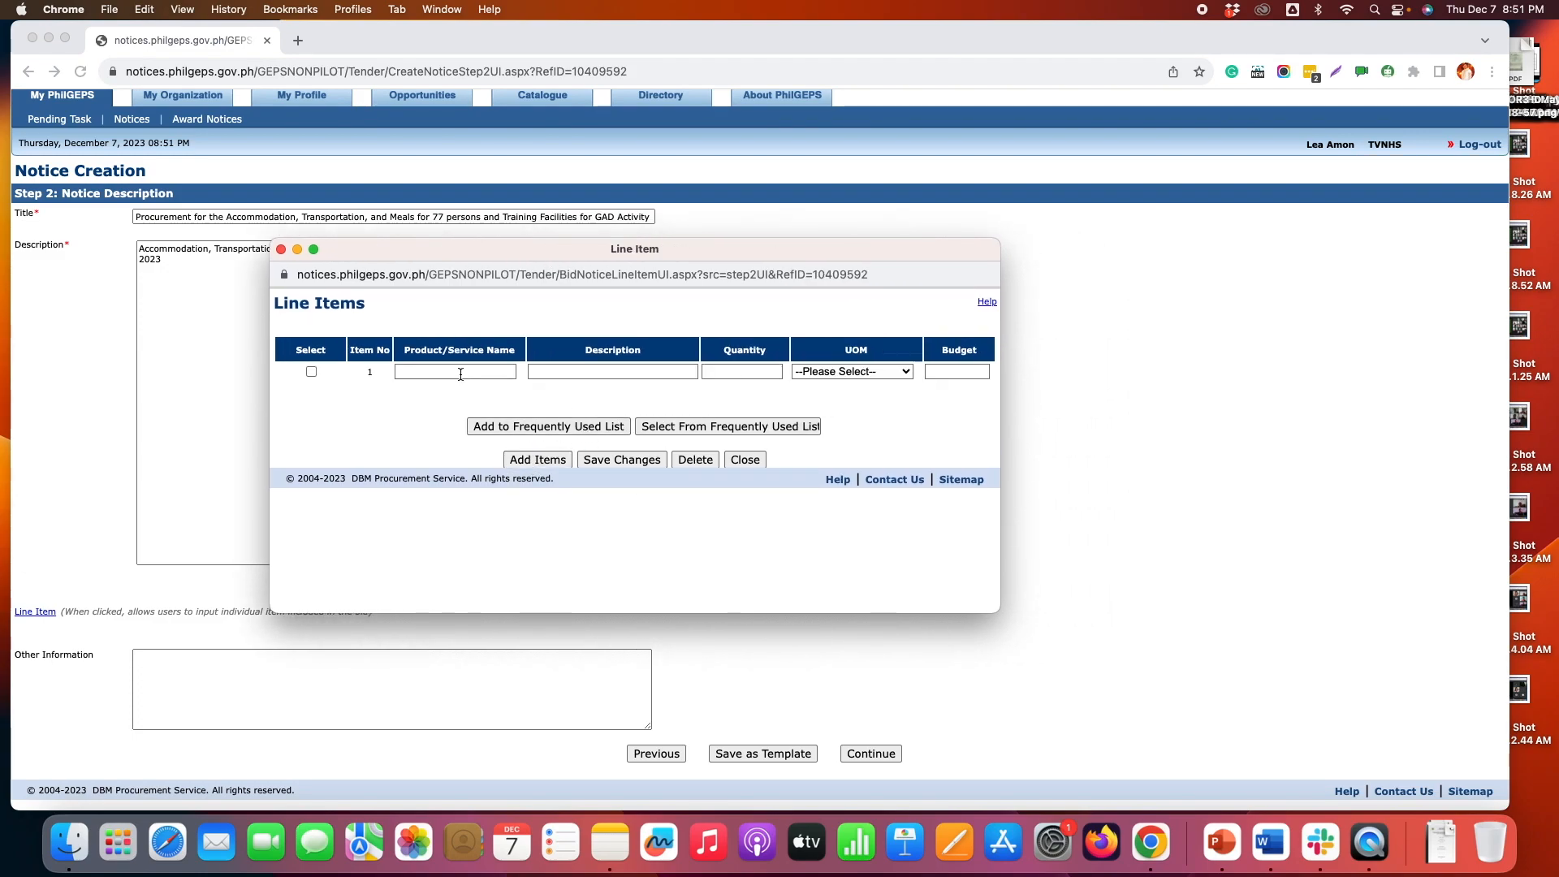
click(436, 373)
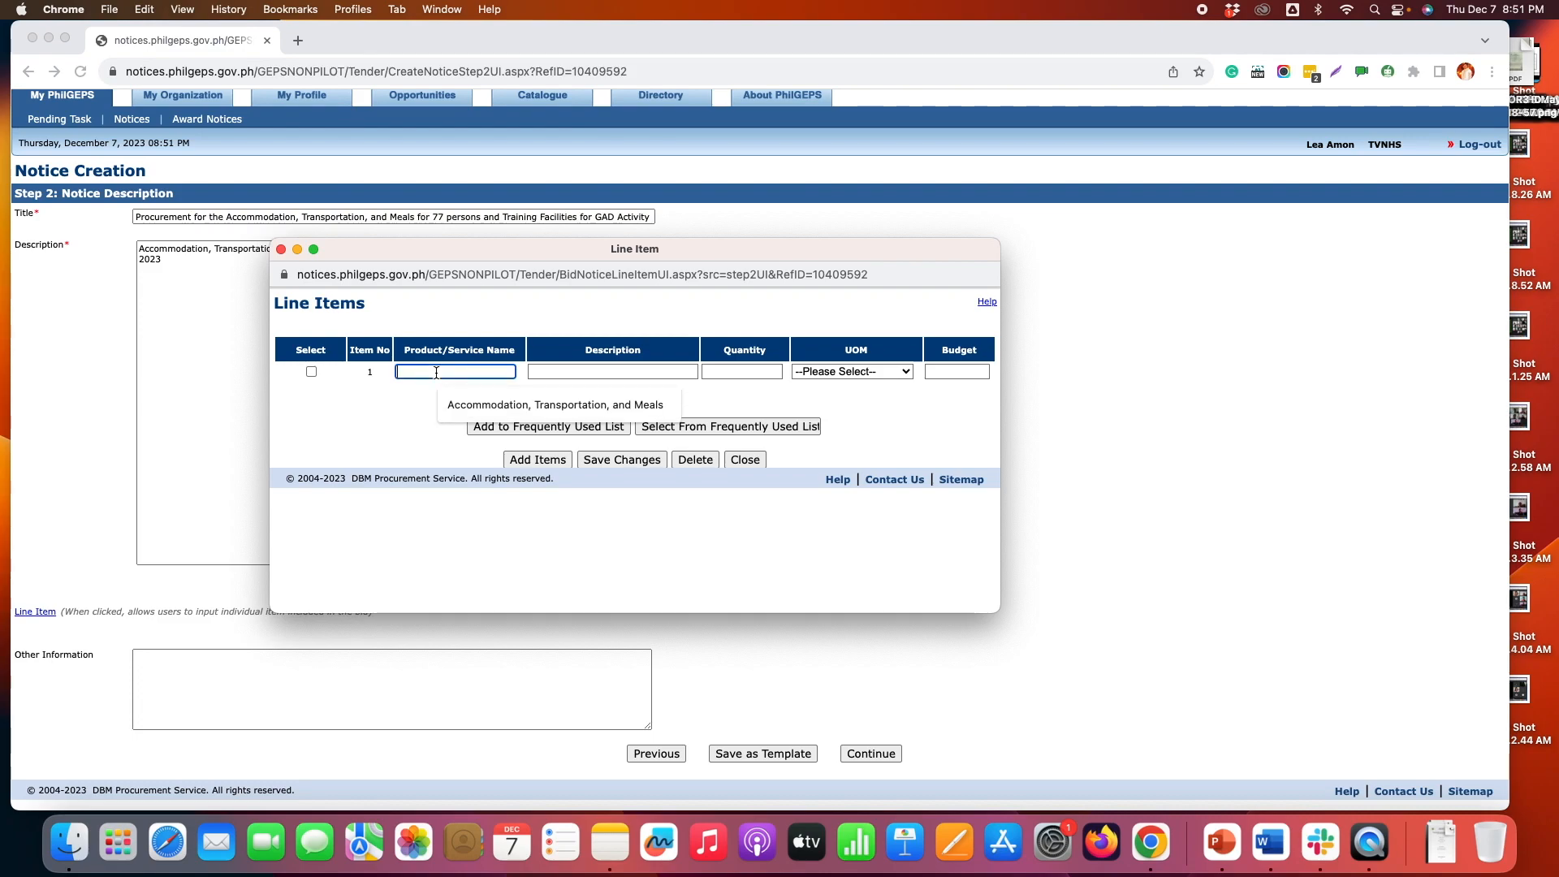
click(484, 406)
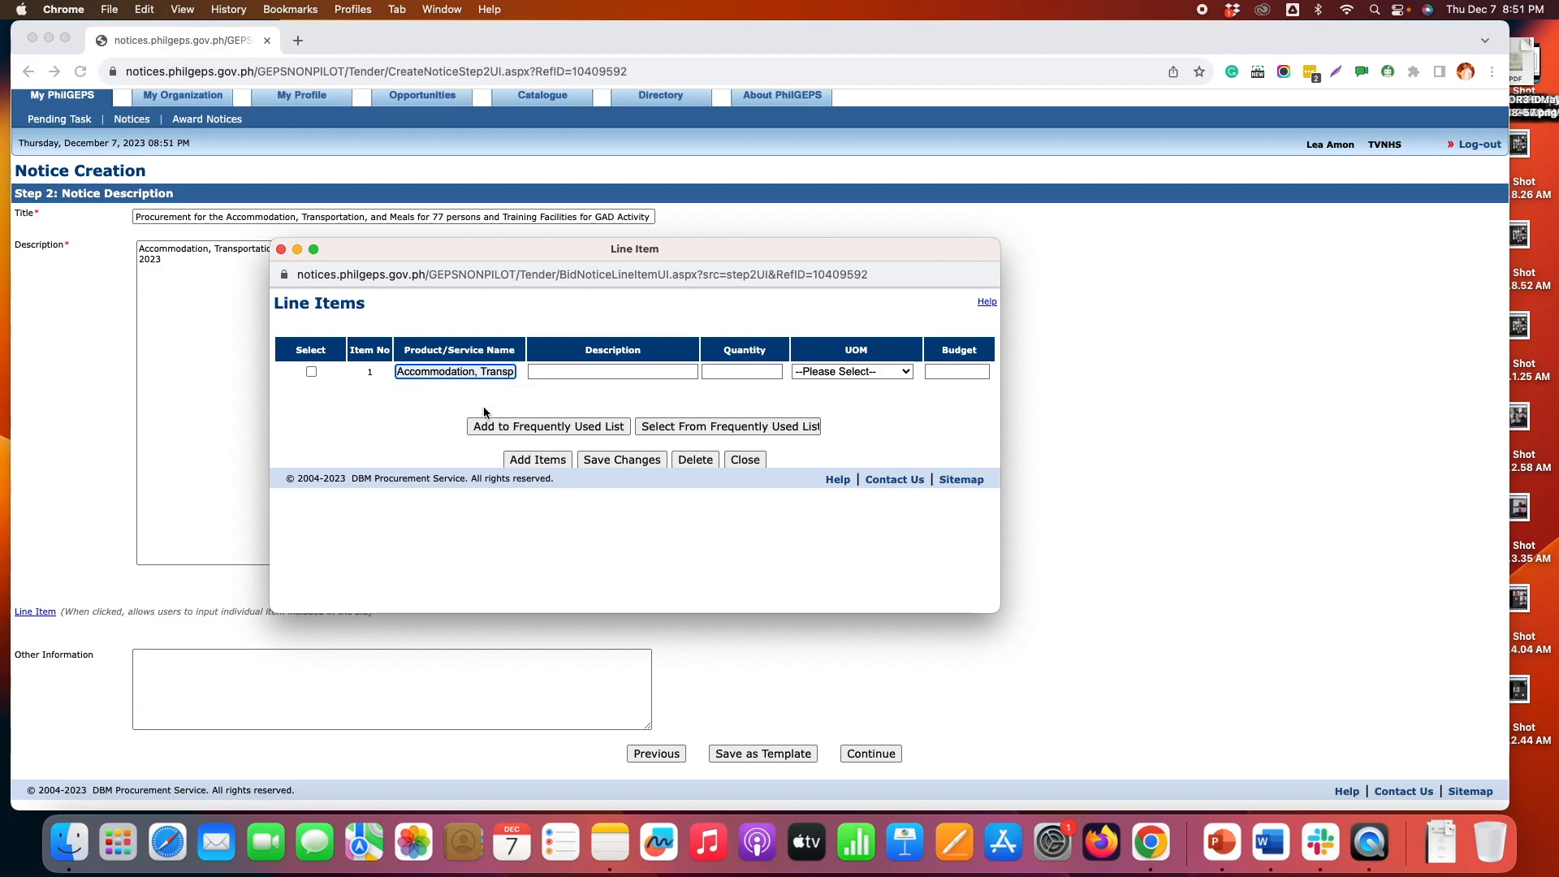
- Copy the GAD Activity description from the Word document into the line item's description
click(1285, 860)
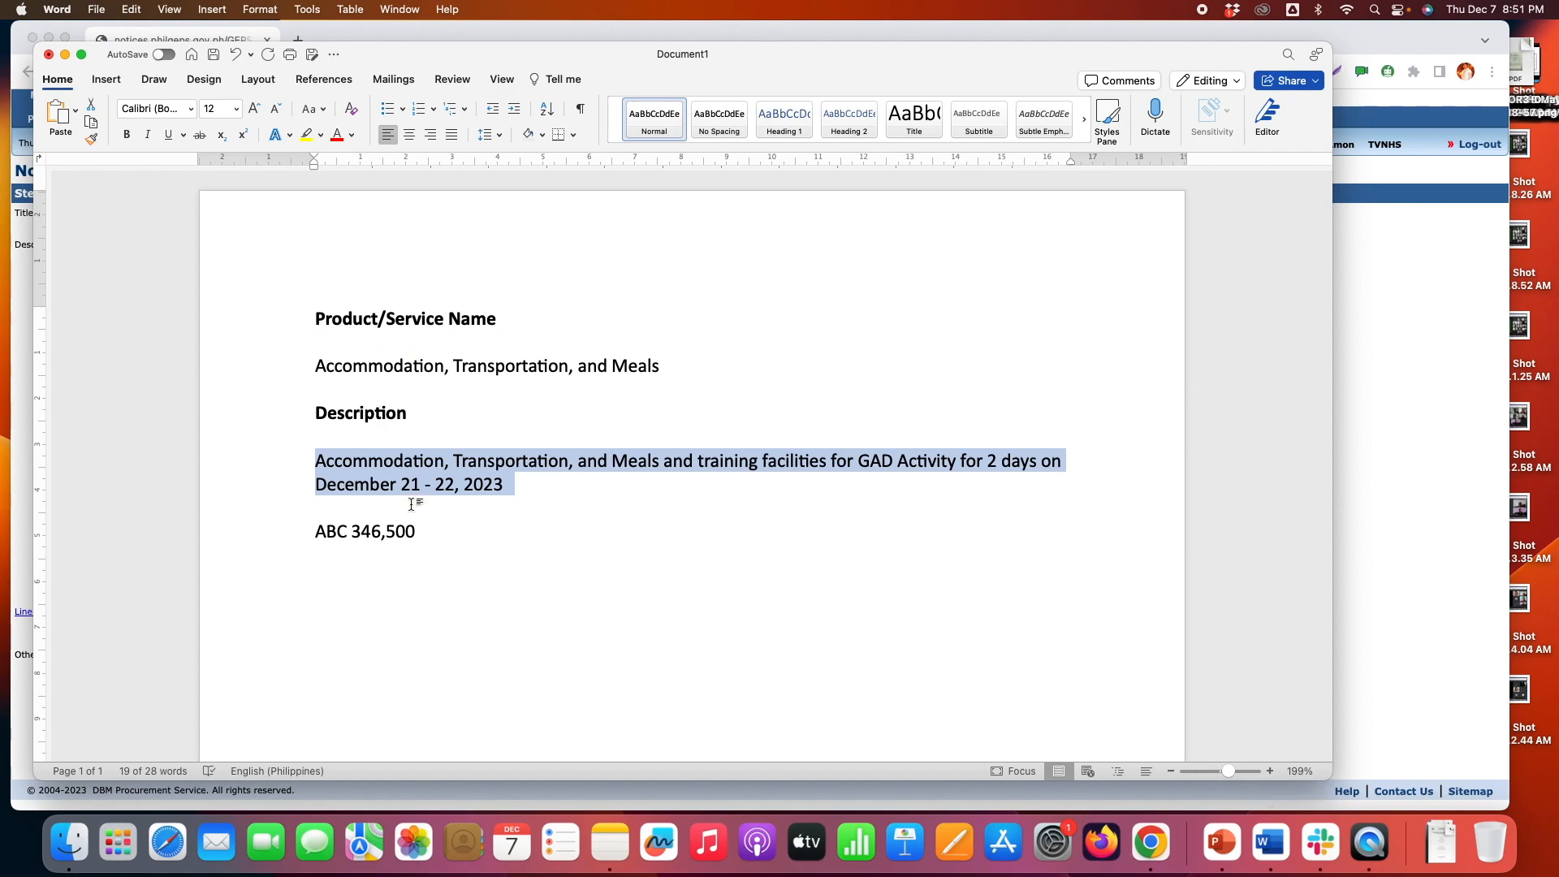
key(super+c)
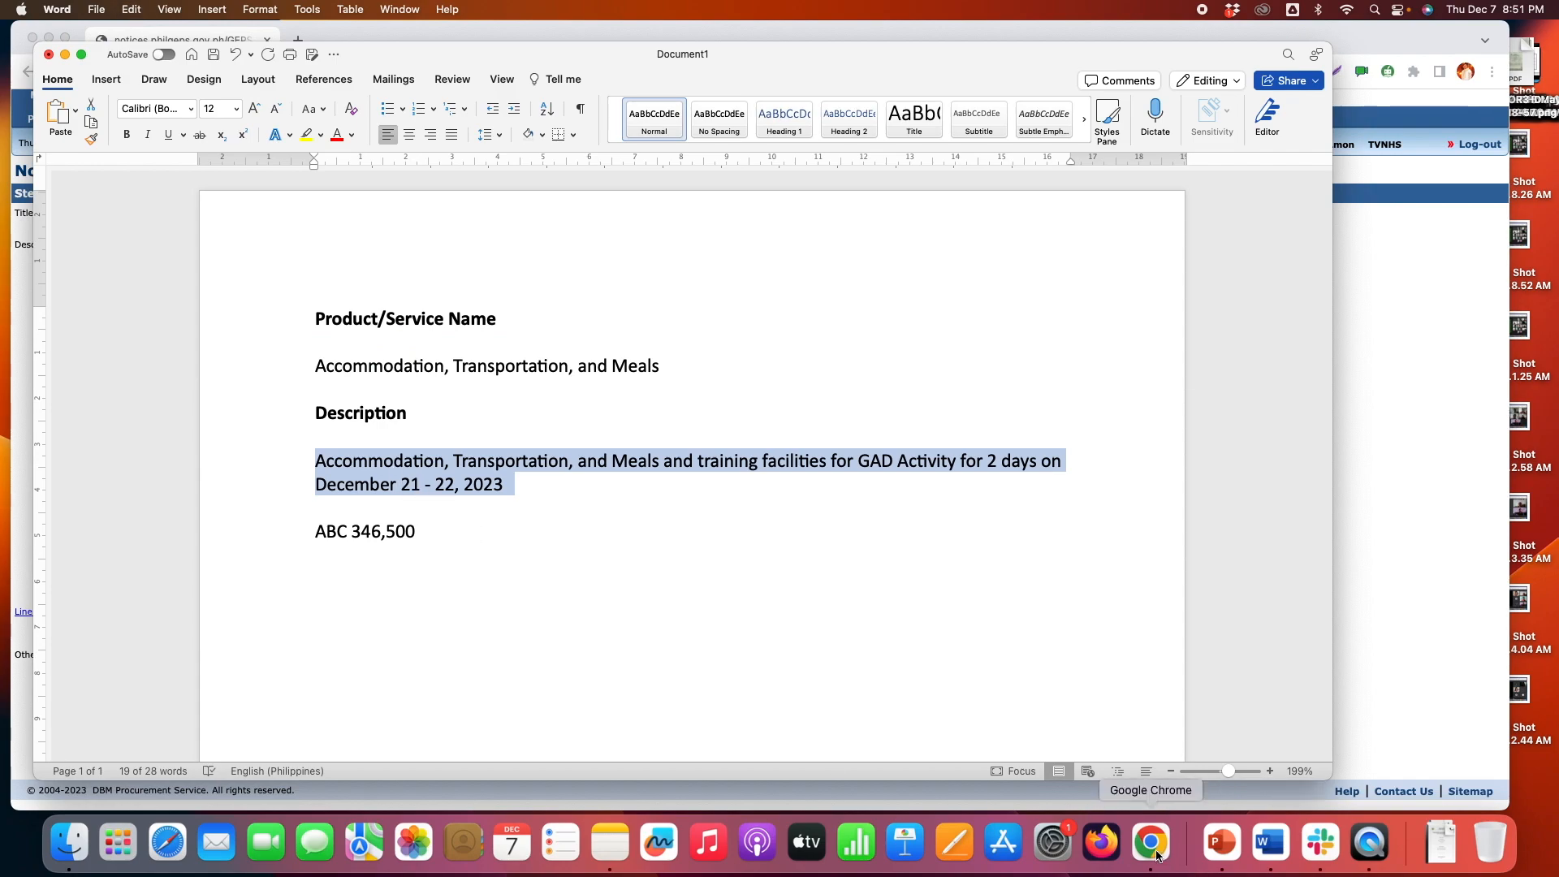
click(1151, 843)
click(587, 377)
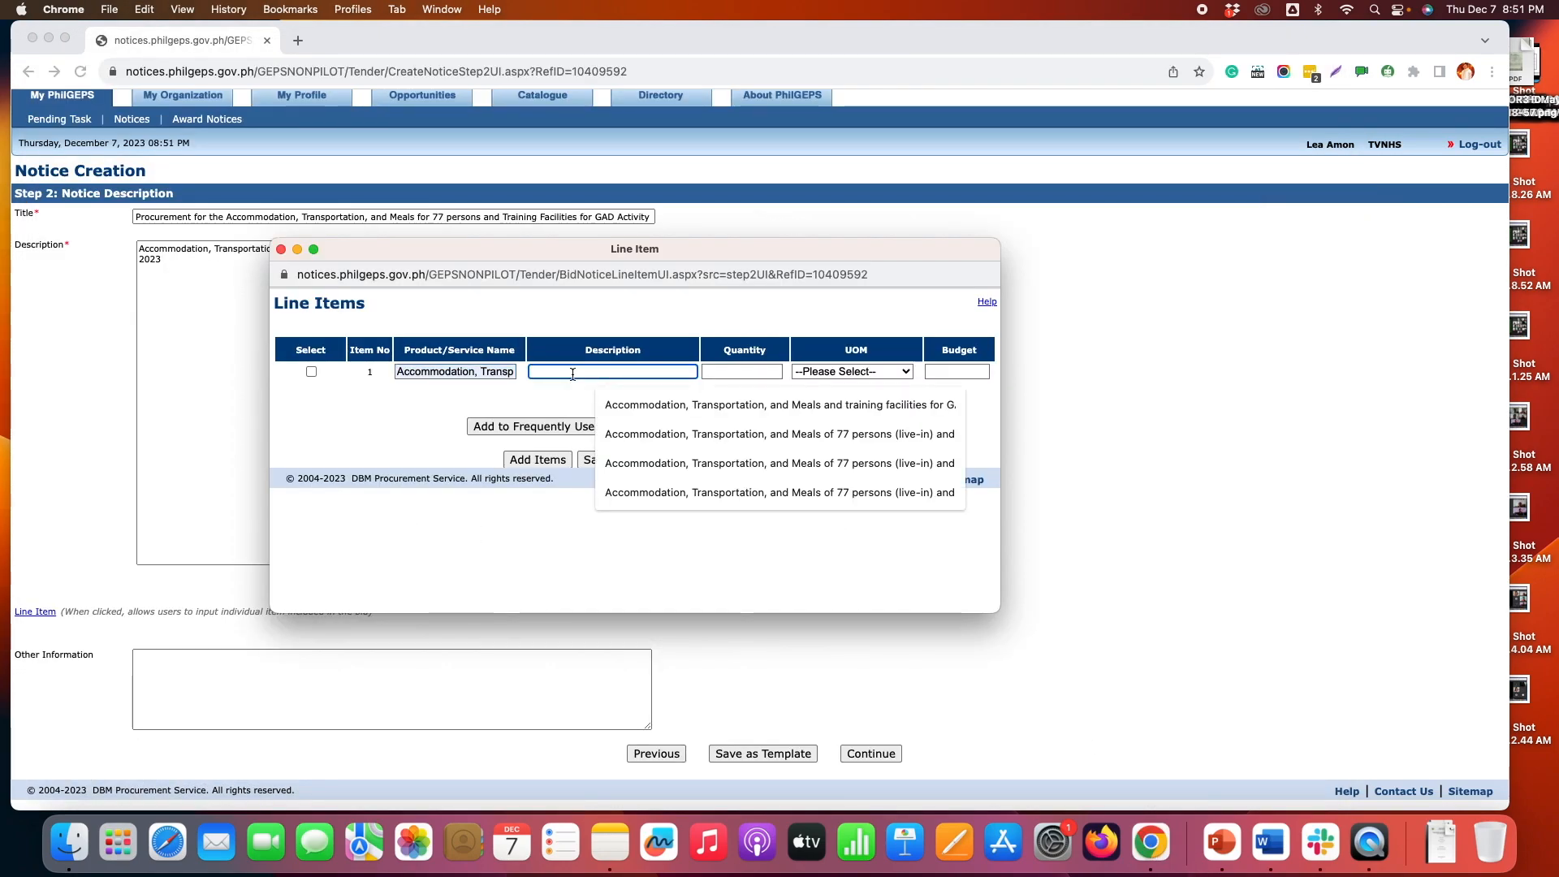
key(super+v)
- Set the line item's quantity to 77, its unit of measure to Lot and its budget to 346500, and save it
click(732, 369)
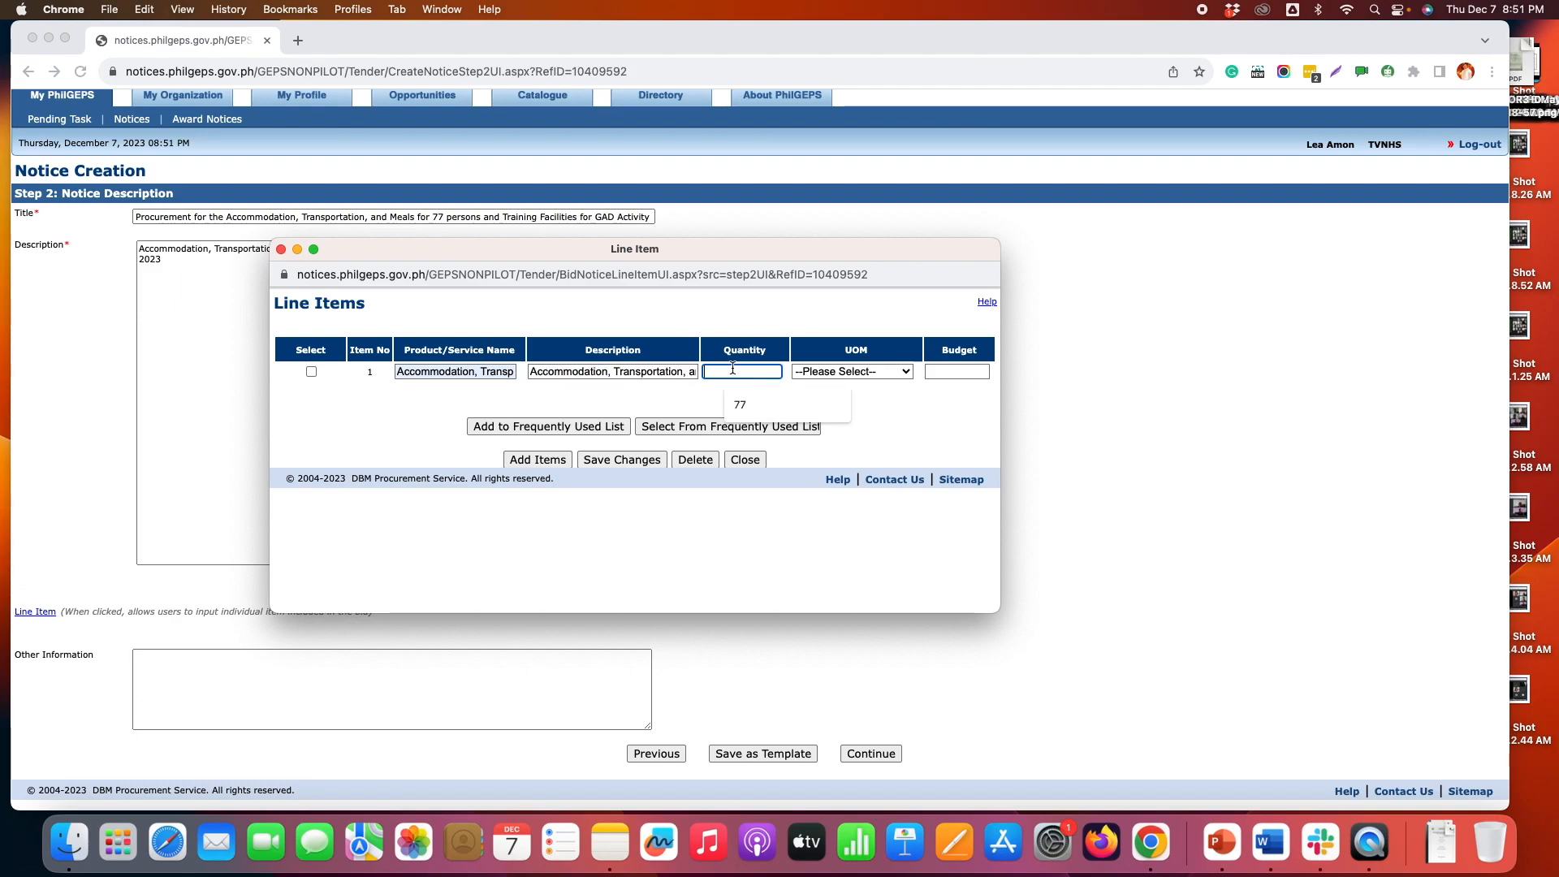
click(740, 404)
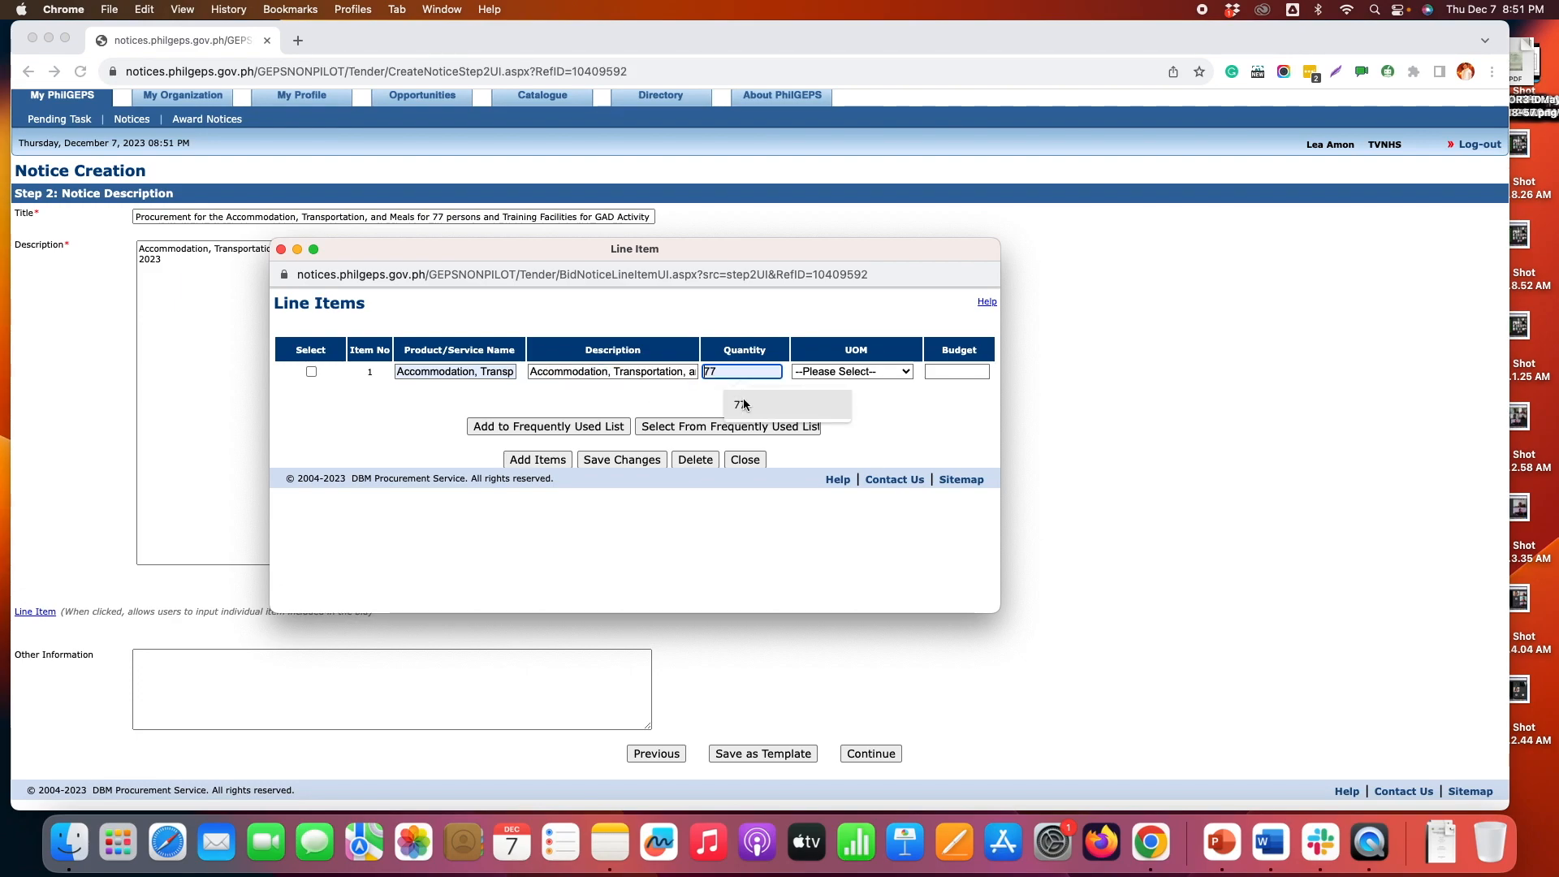
click(846, 372)
scroll(874, 617, down, 5)
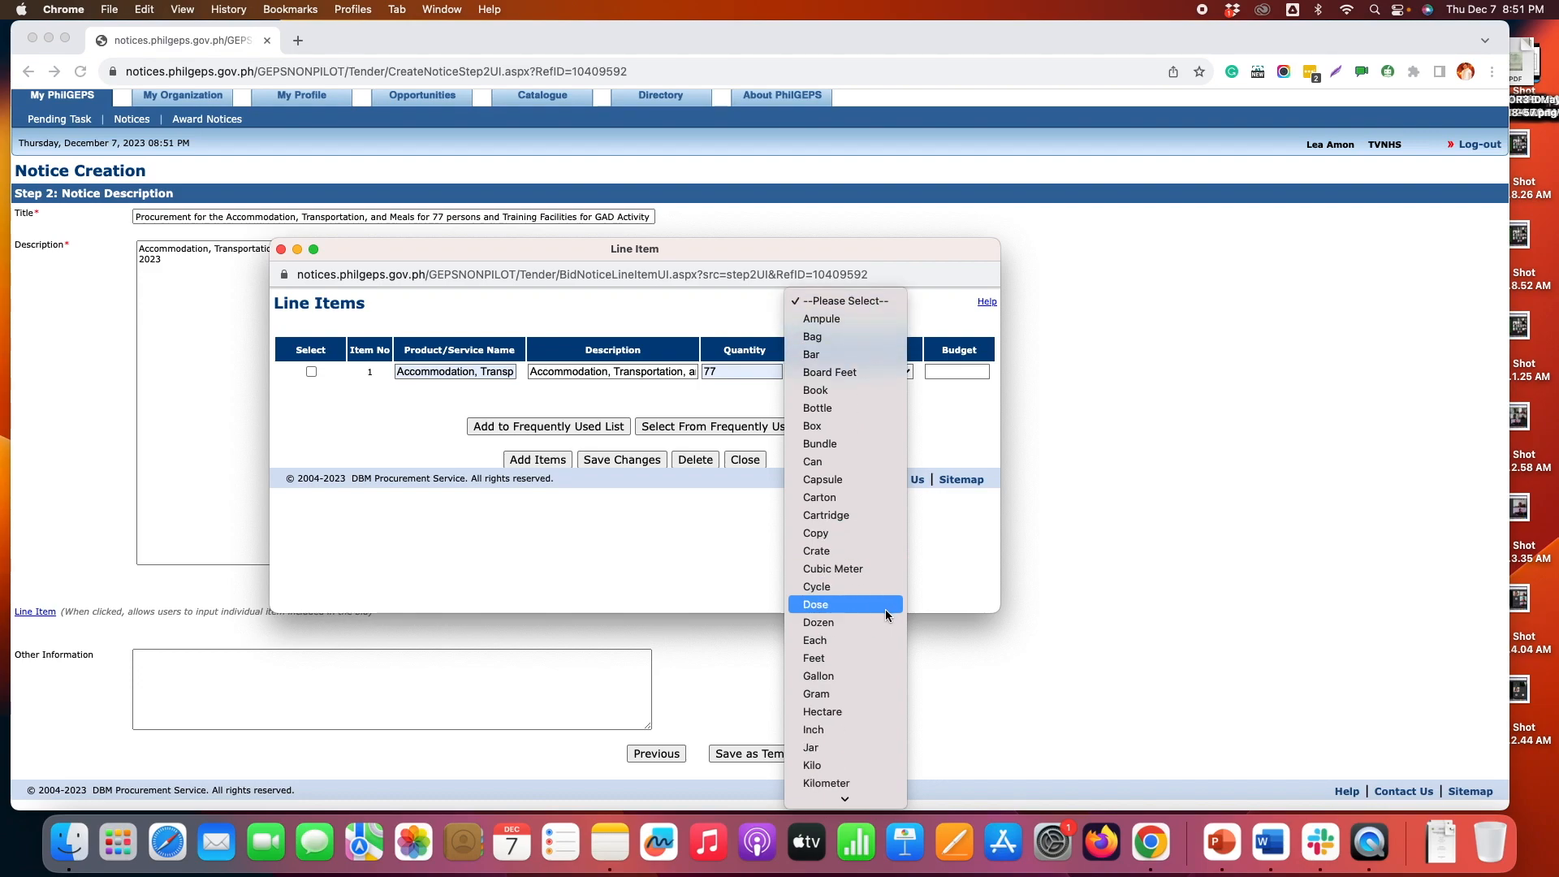
click(830, 566)
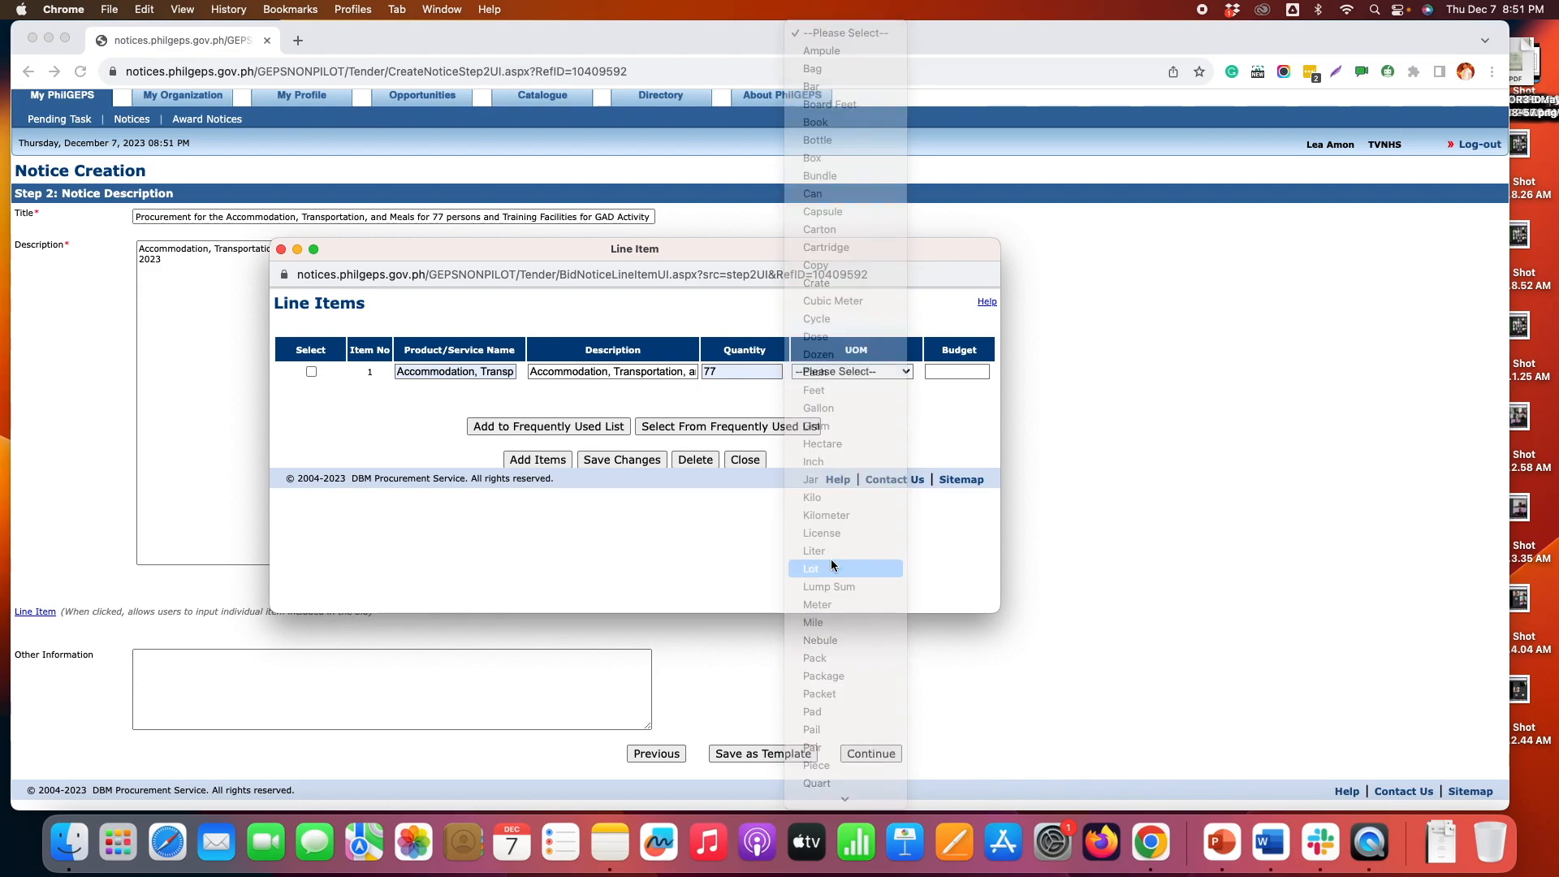
click(938, 372)
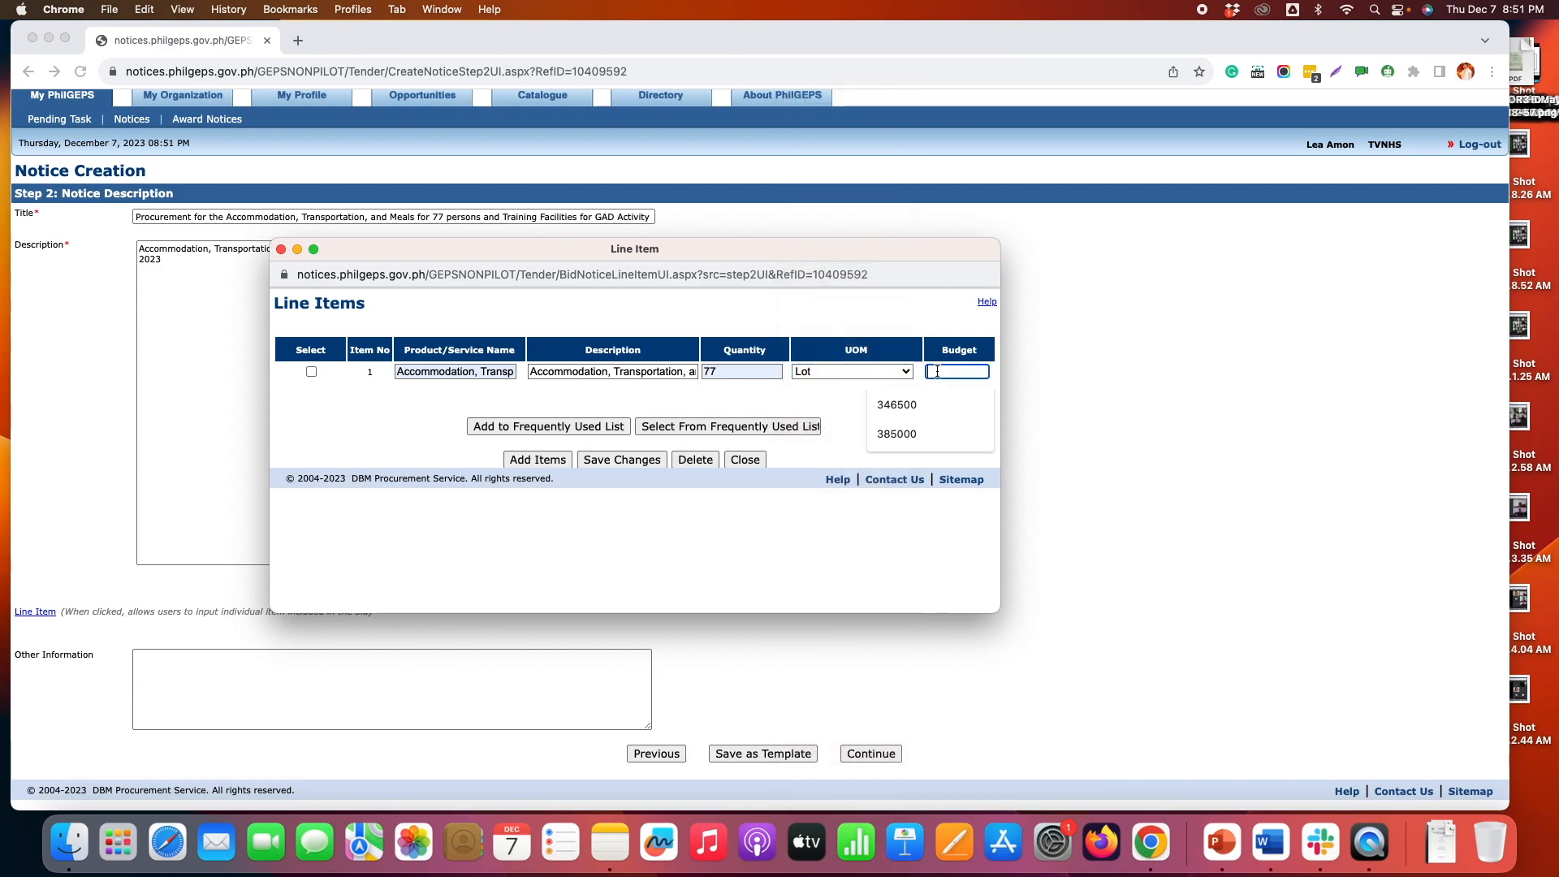
click(901, 405)
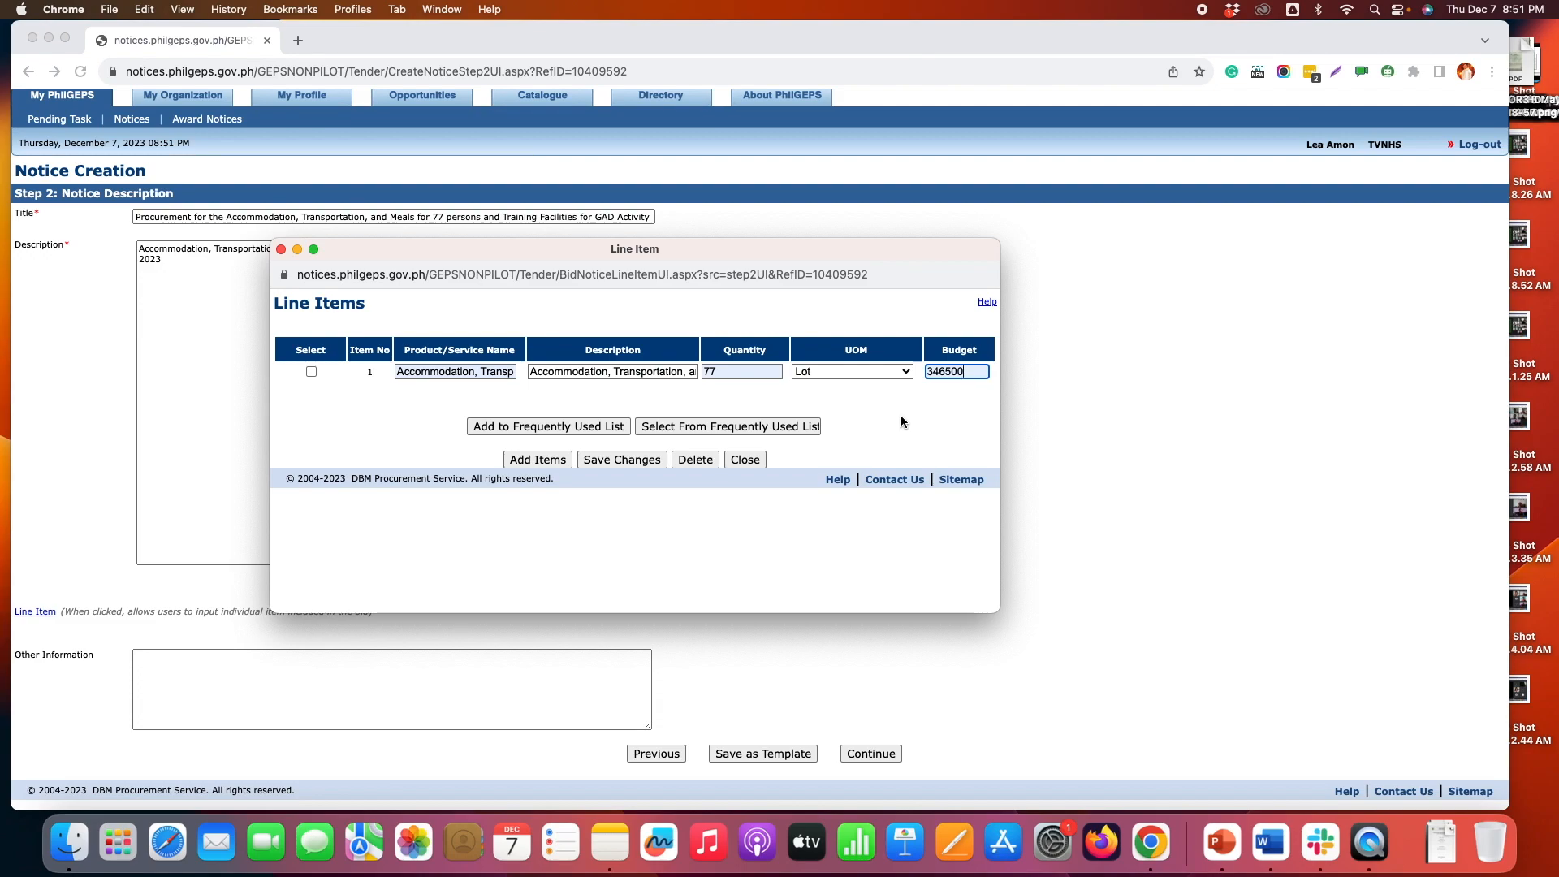
click(626, 460)
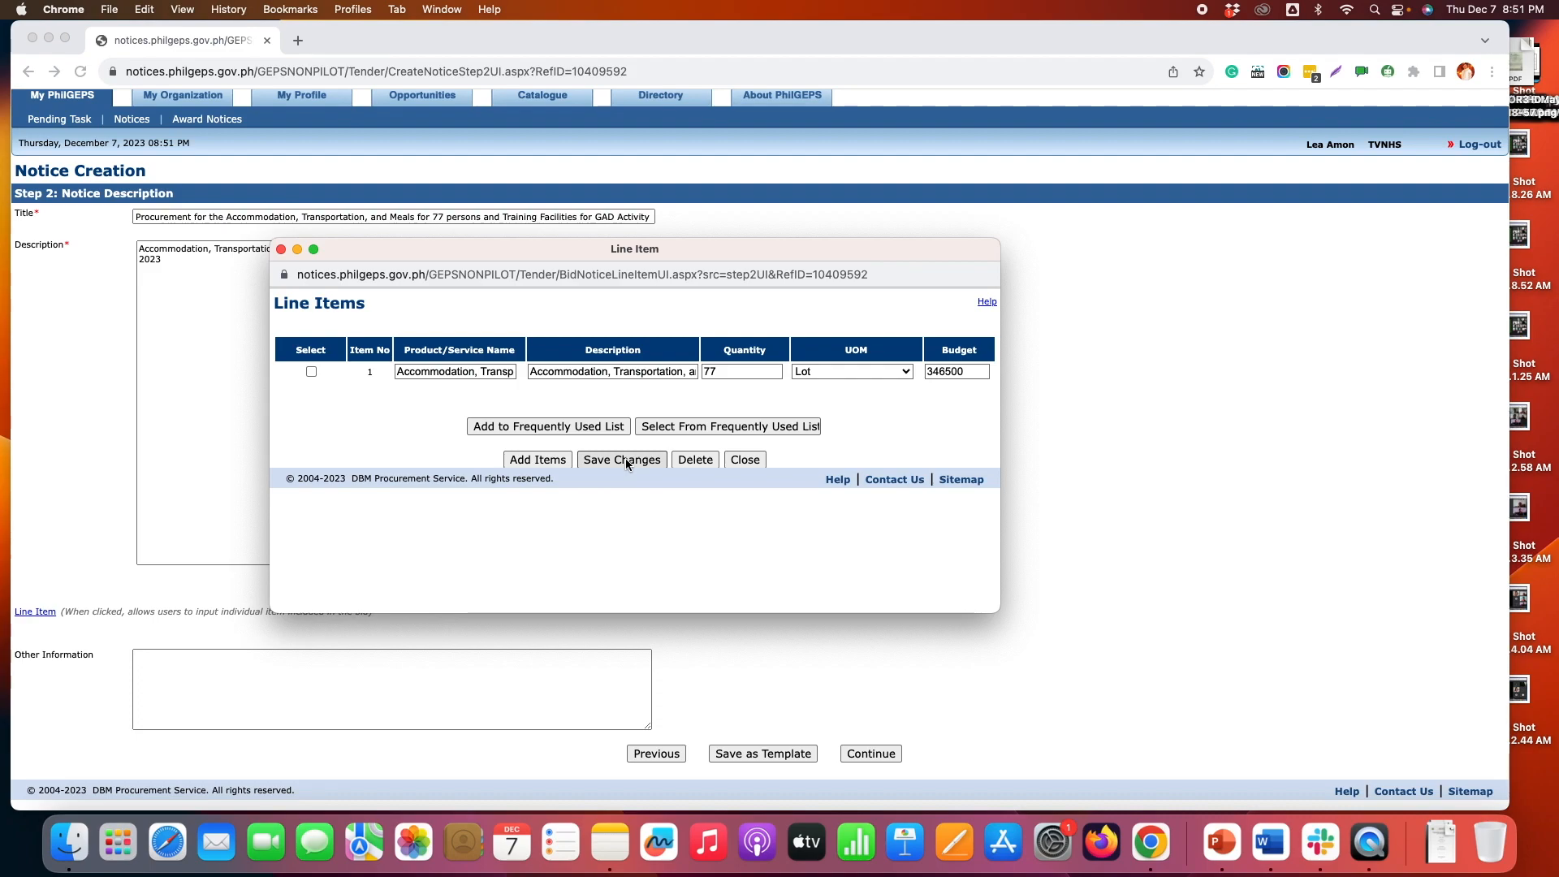
click(748, 459)
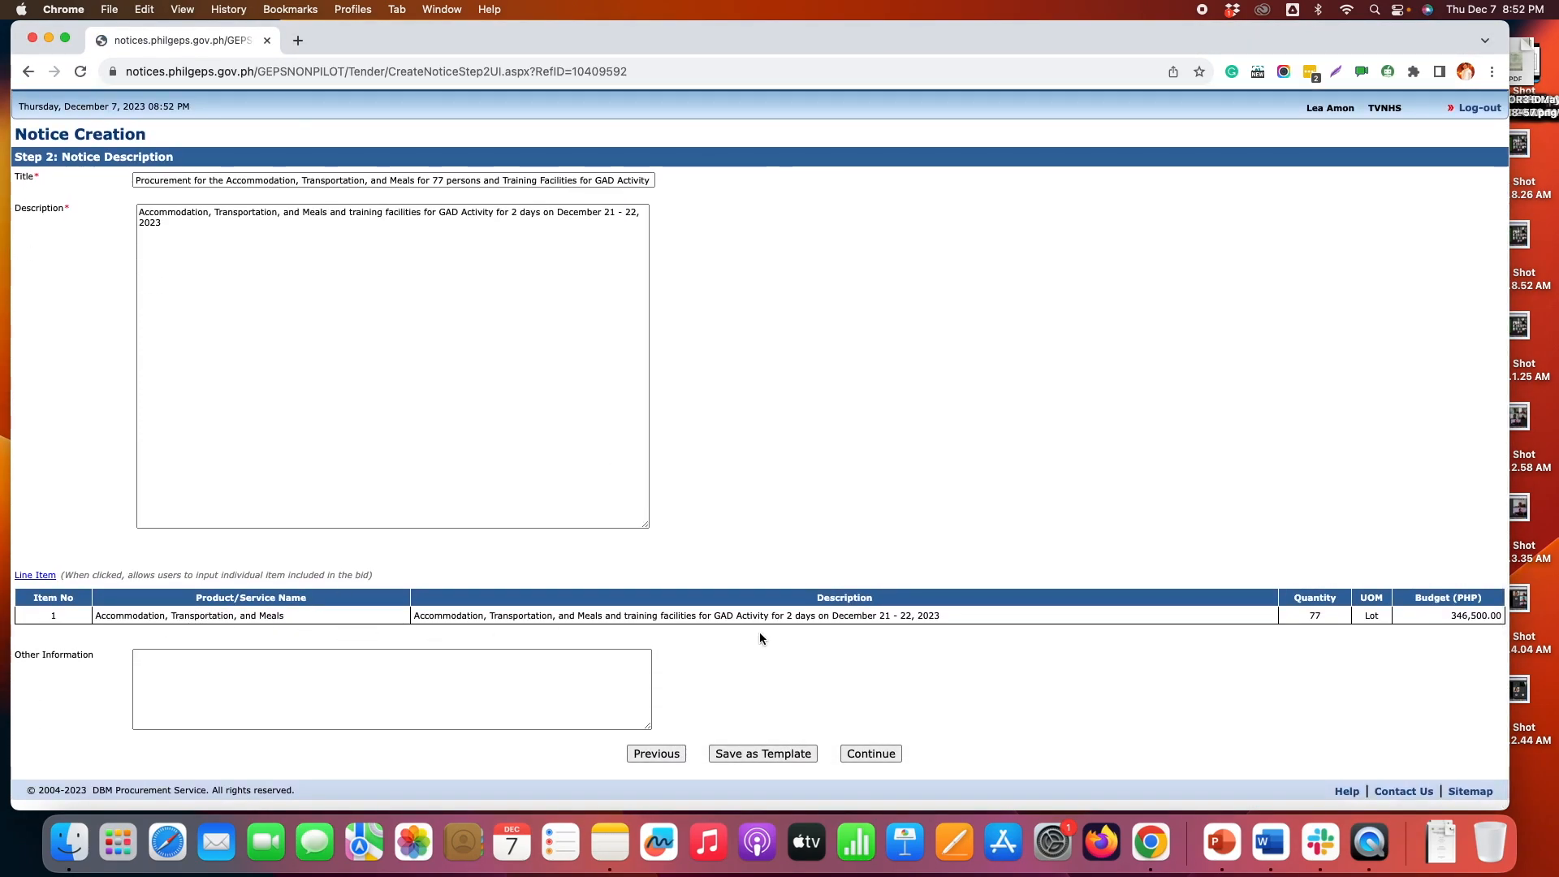
- Proceed to the associated components and describe the electronic document as "RFQ No 2023-12-001" with content Main Document and format A4
click(864, 757)
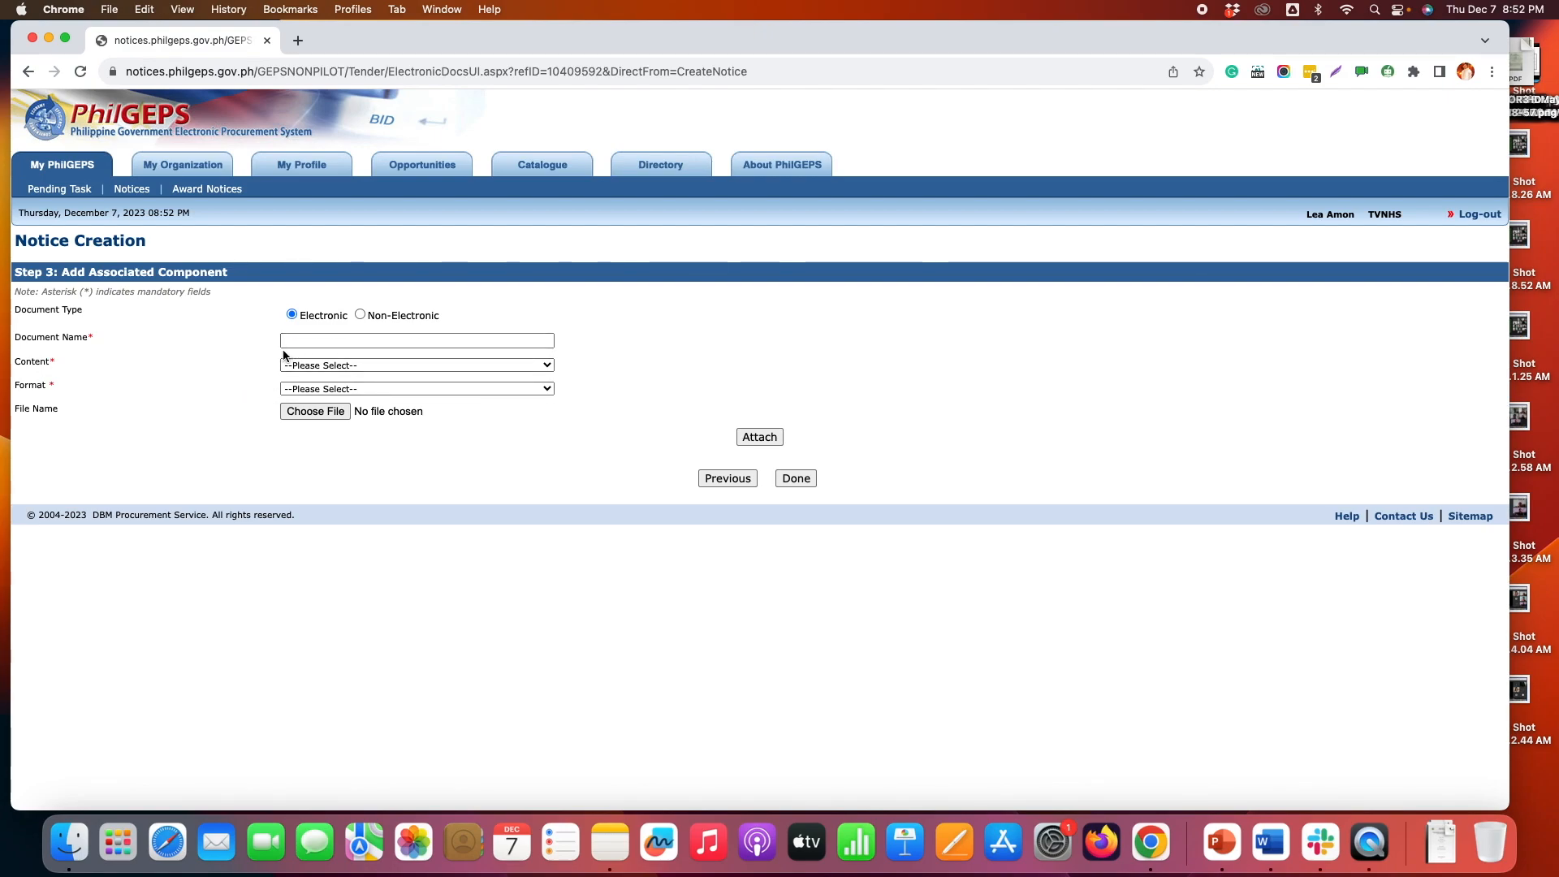
click(302, 340)
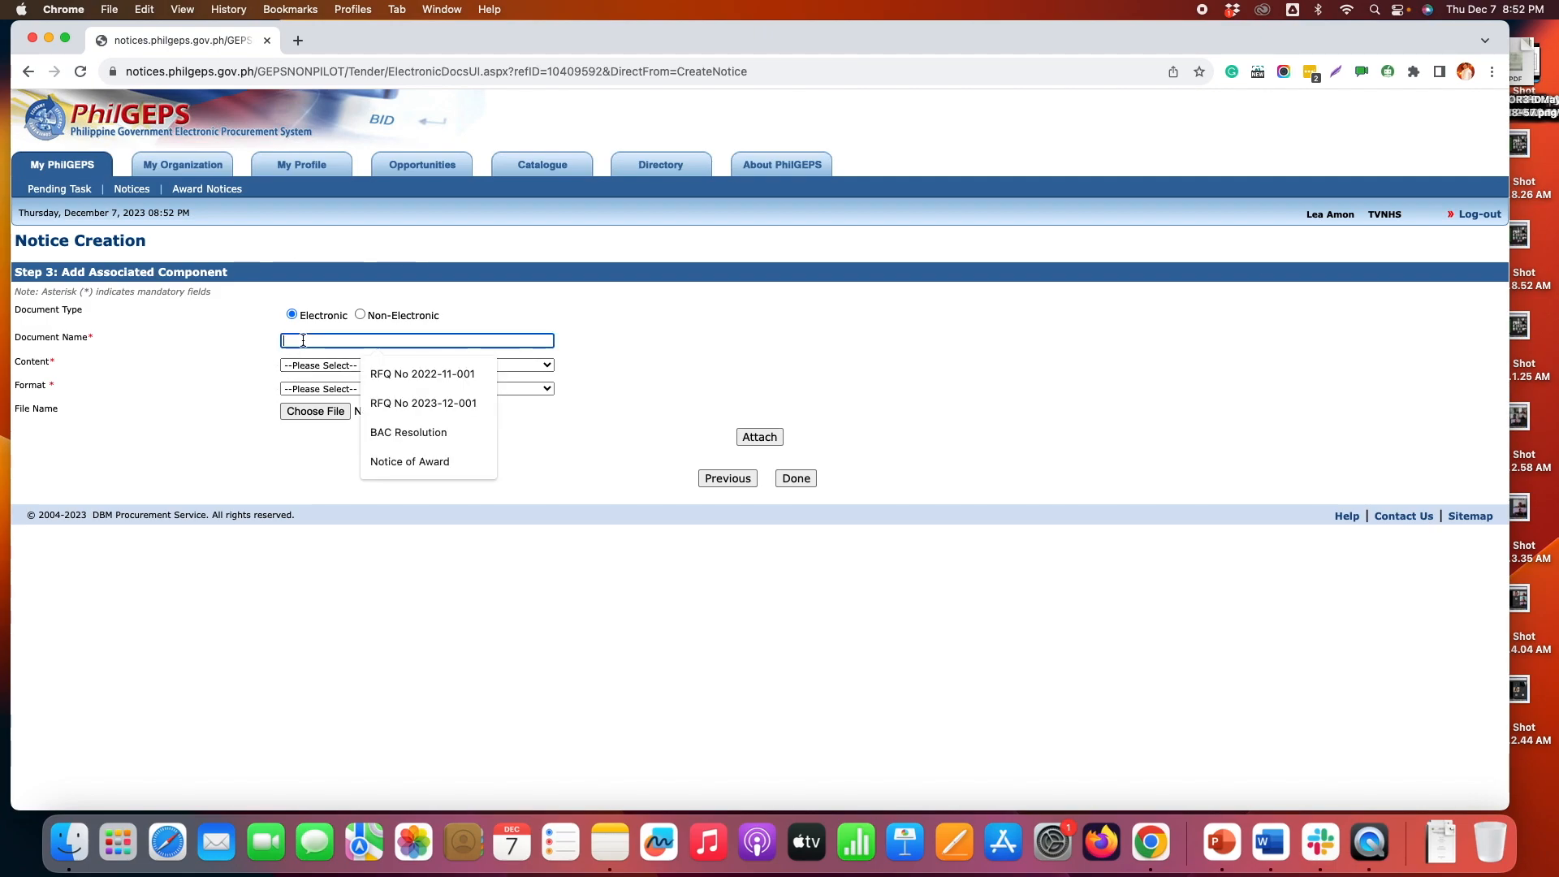
click(437, 401)
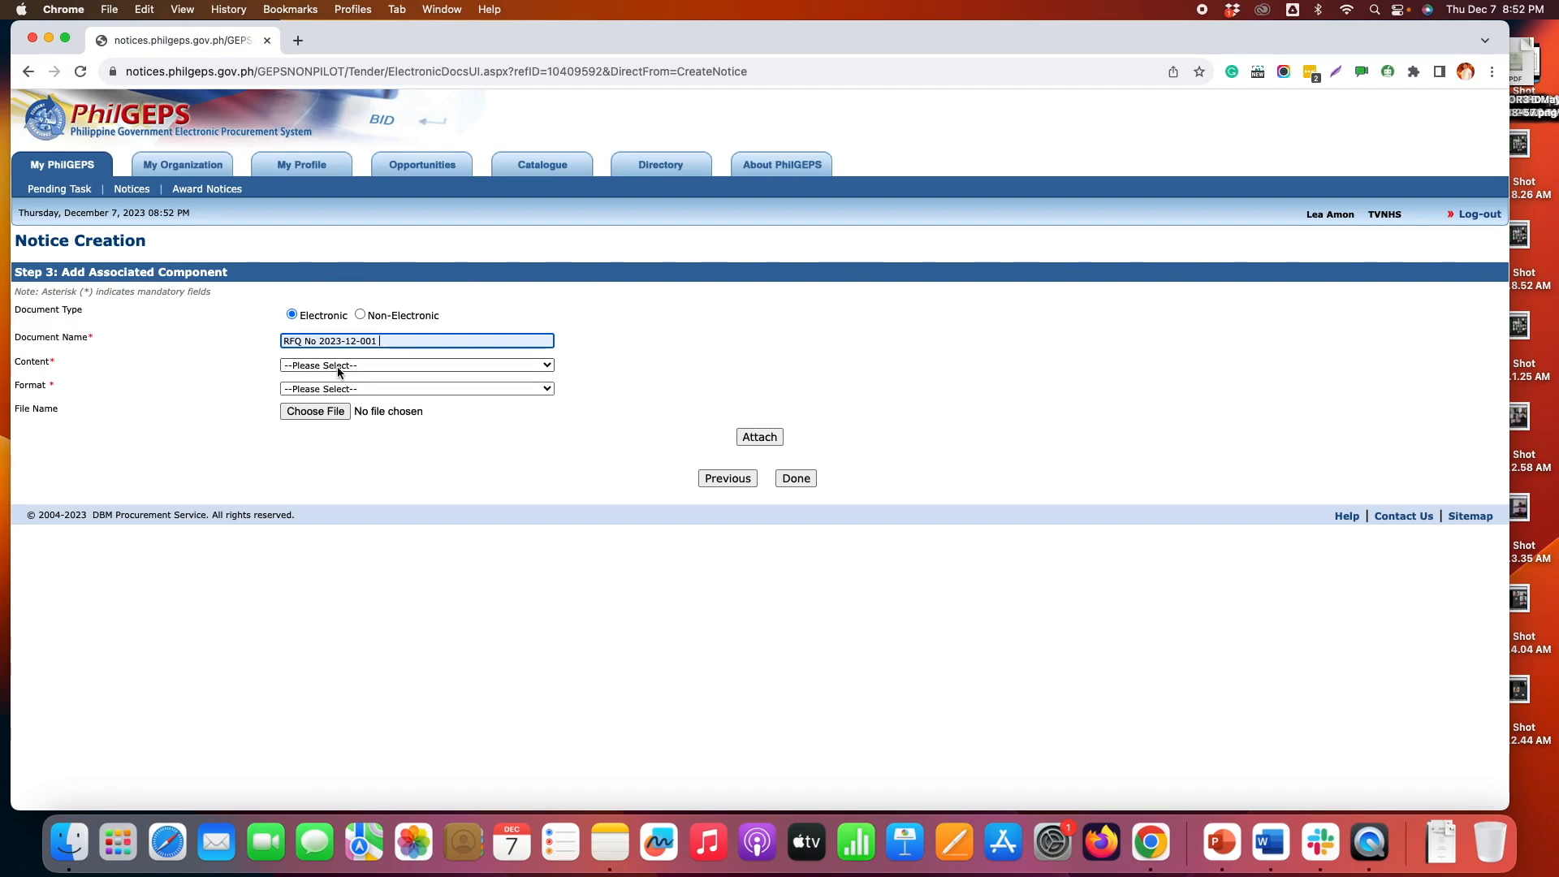
click(339, 366)
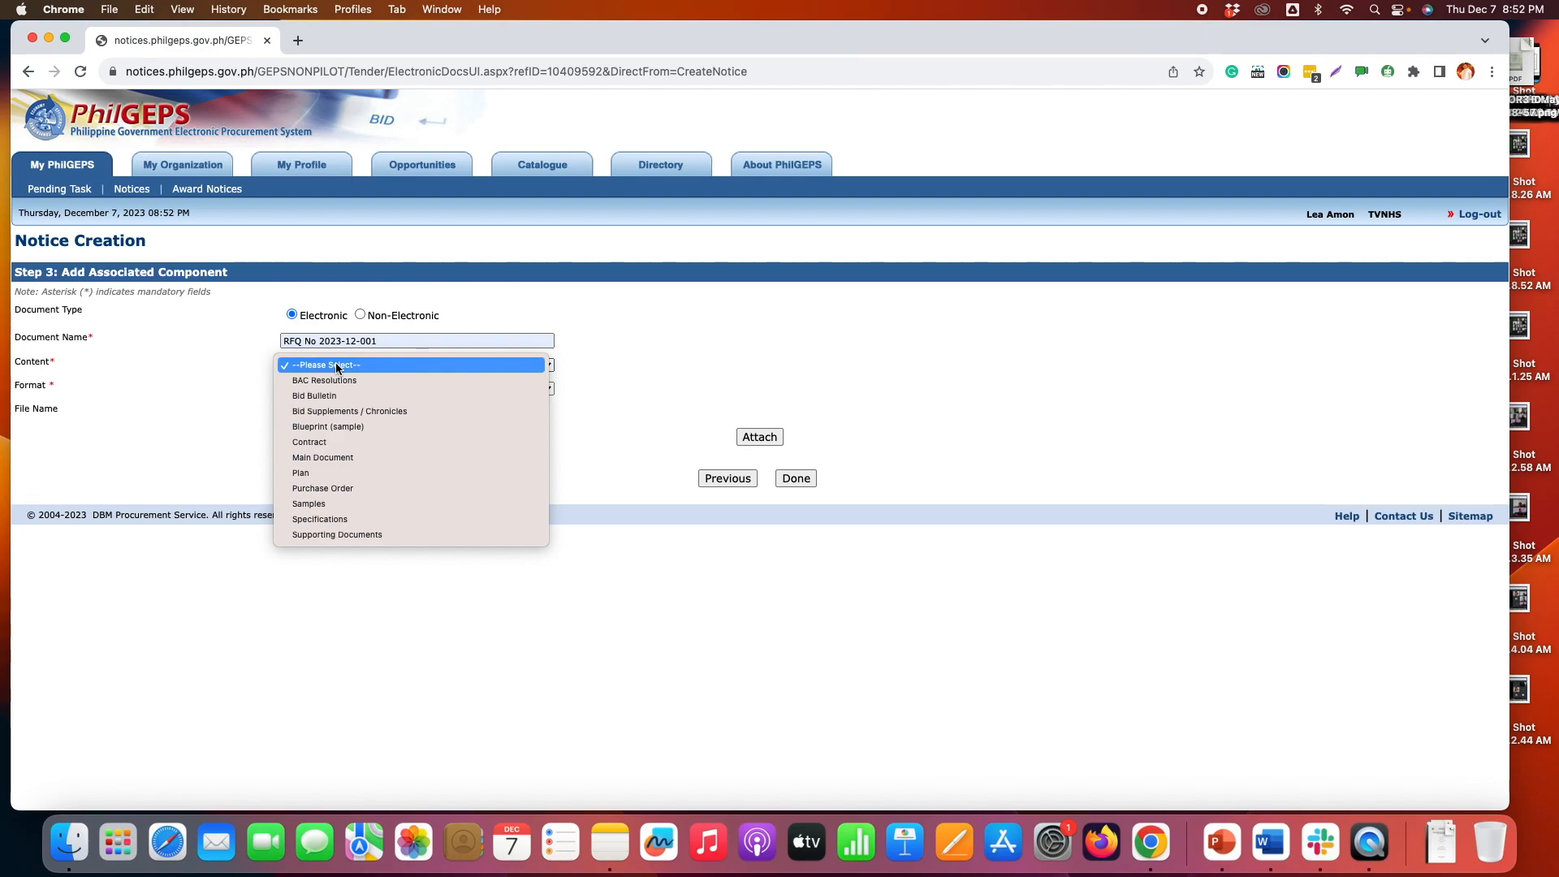
click(328, 460)
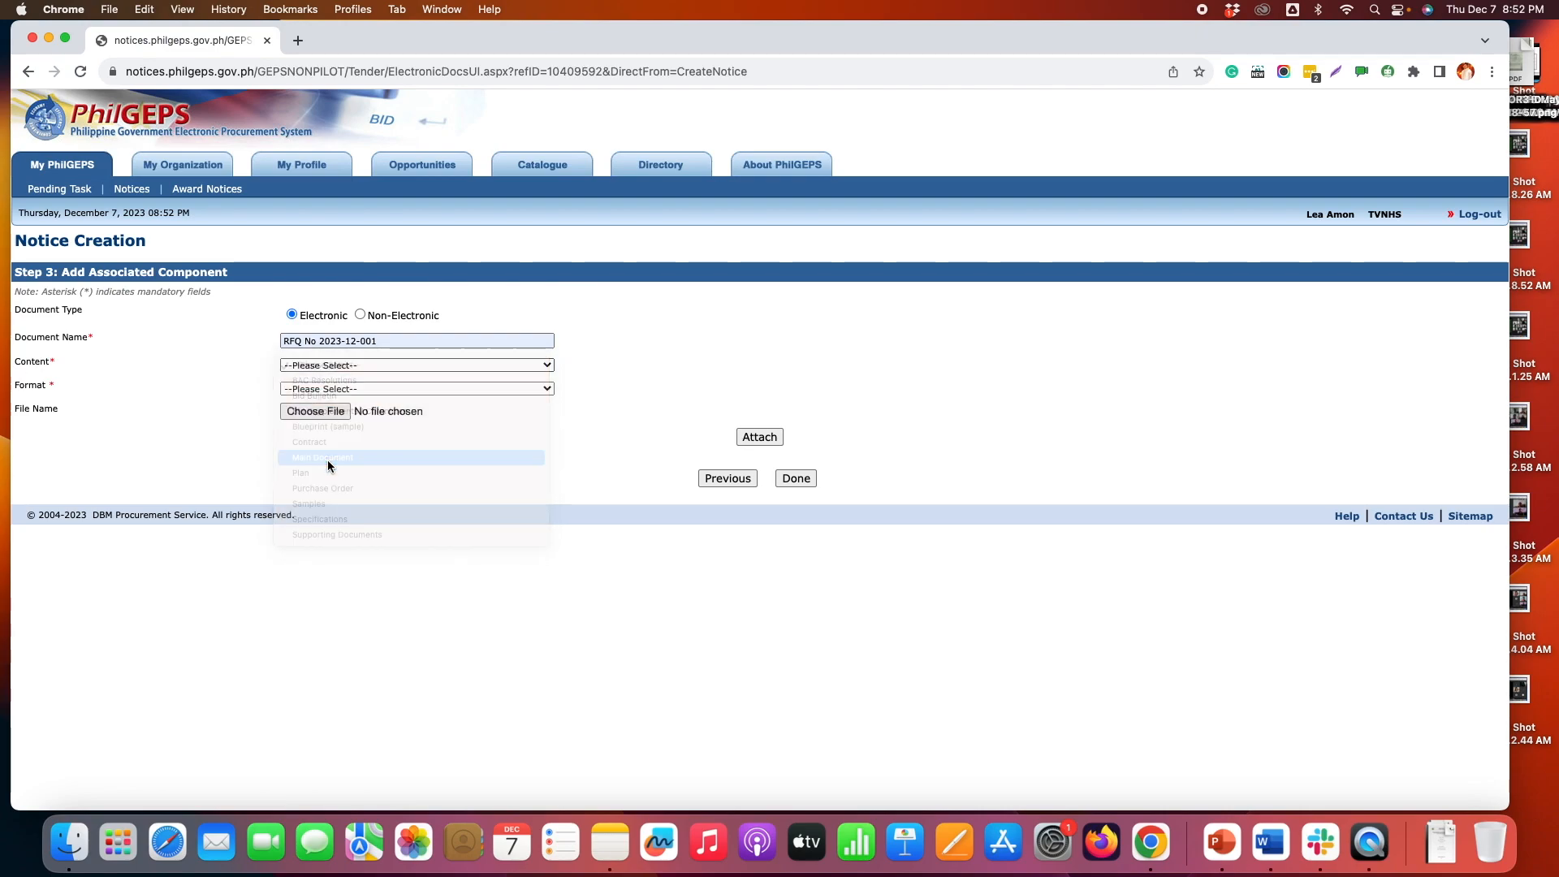
click(323, 390)
click(308, 408)
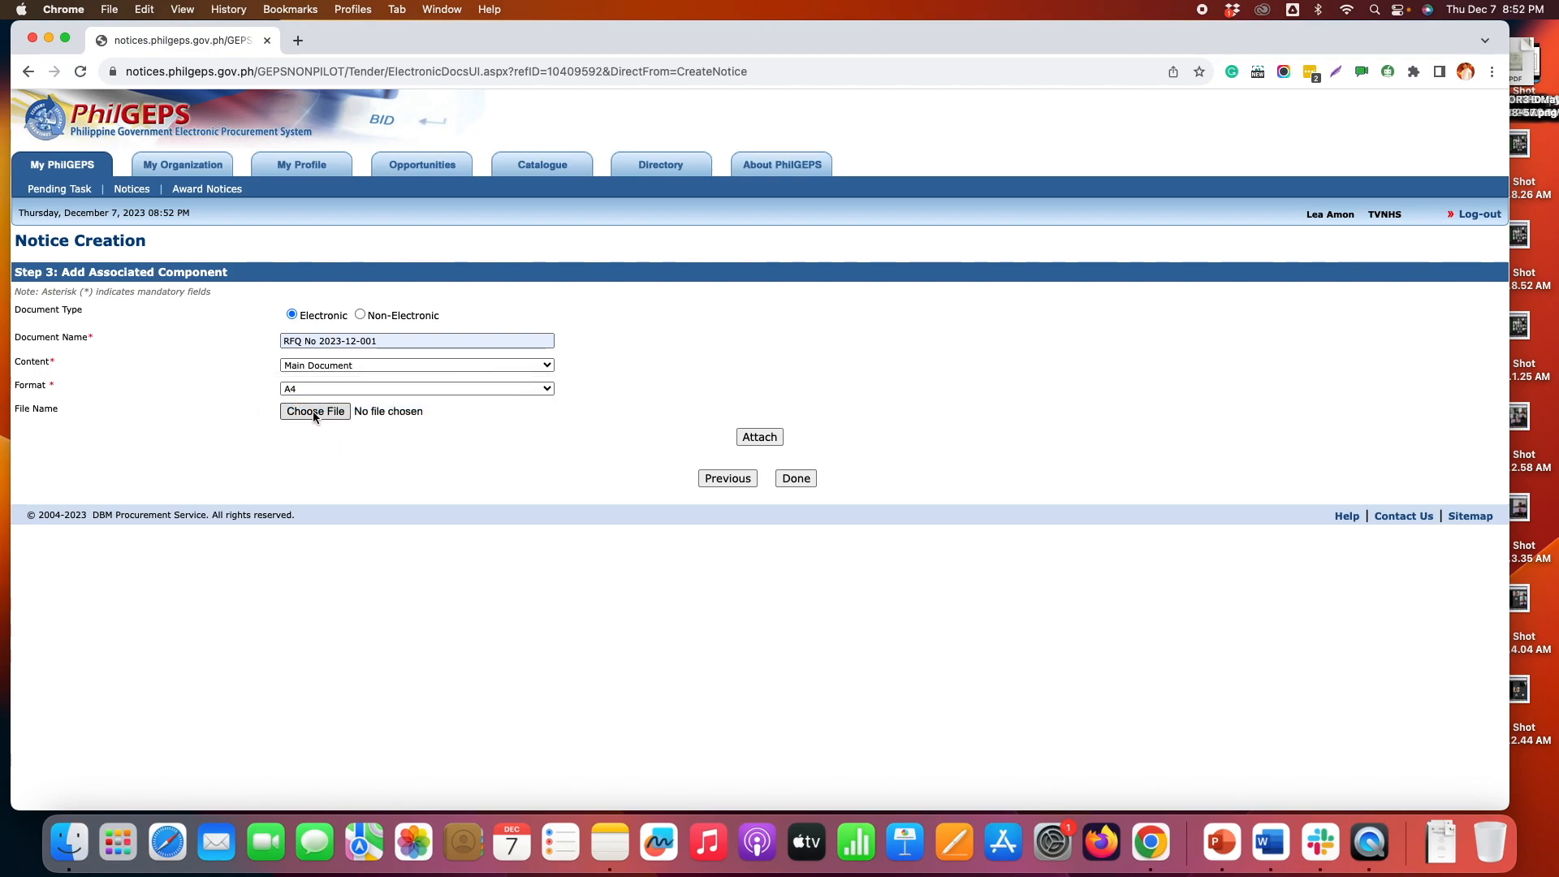
- Attach the RFQ No 2023-12-001 PDF from the Documents folder to the notice as its electronic document
click(314, 411)
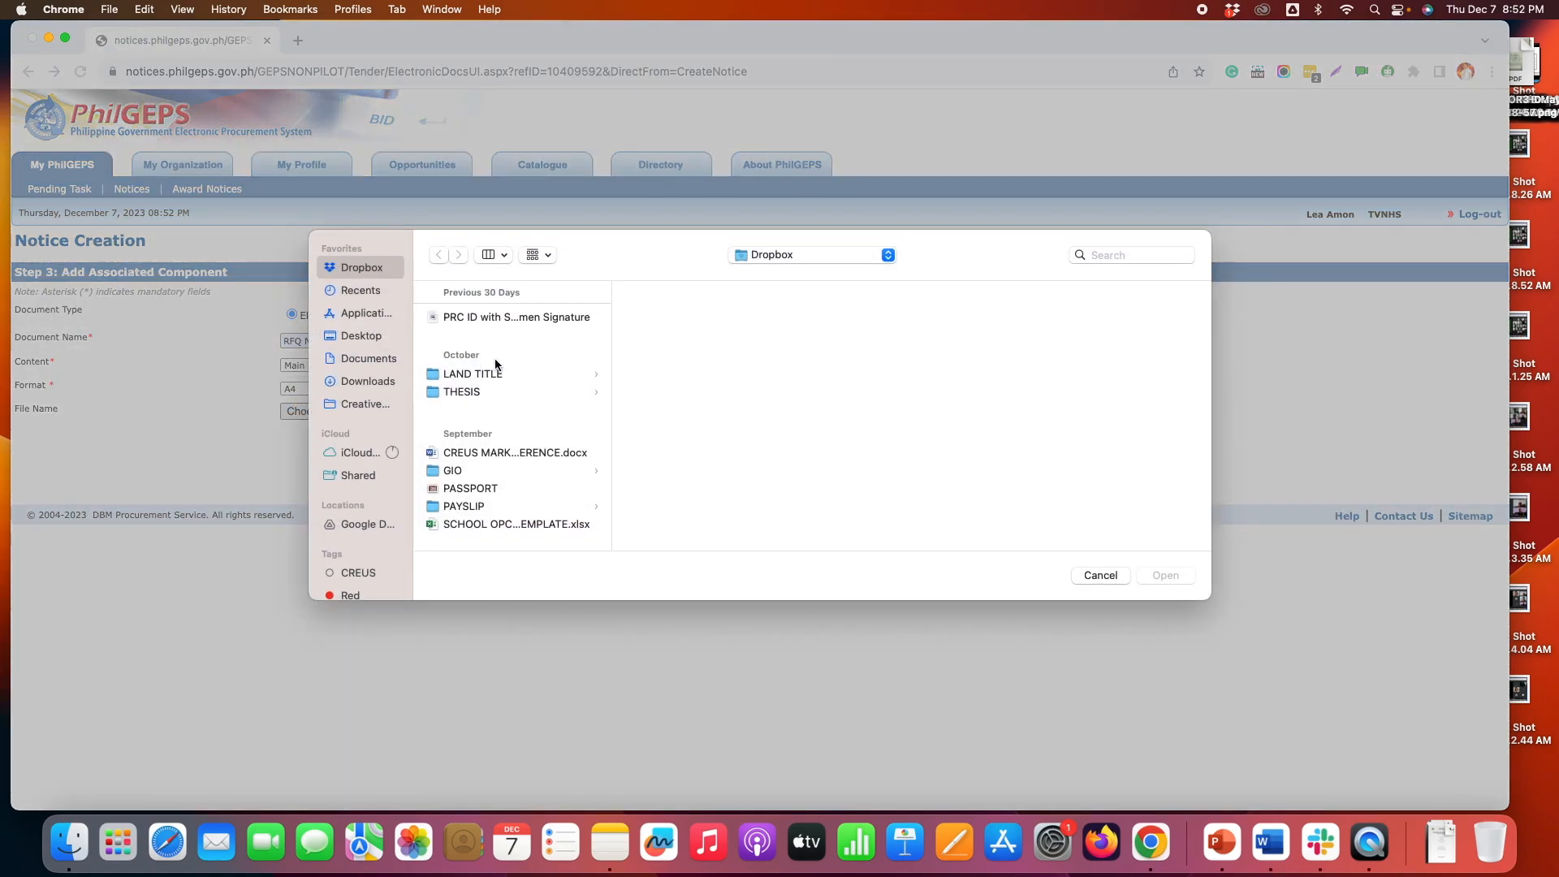
click(363, 358)
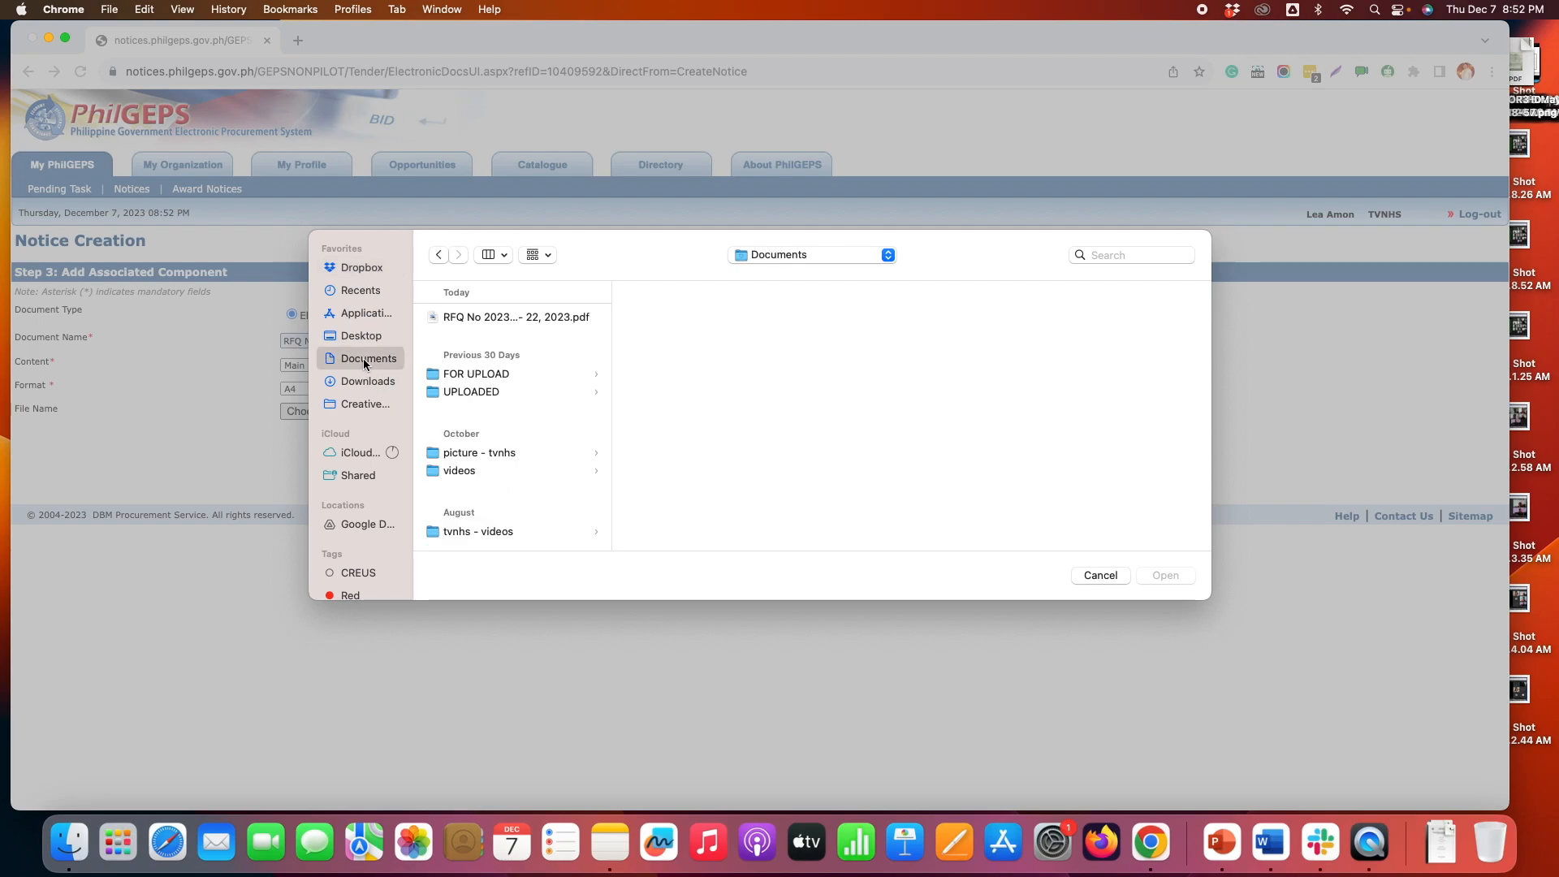
click(474, 316)
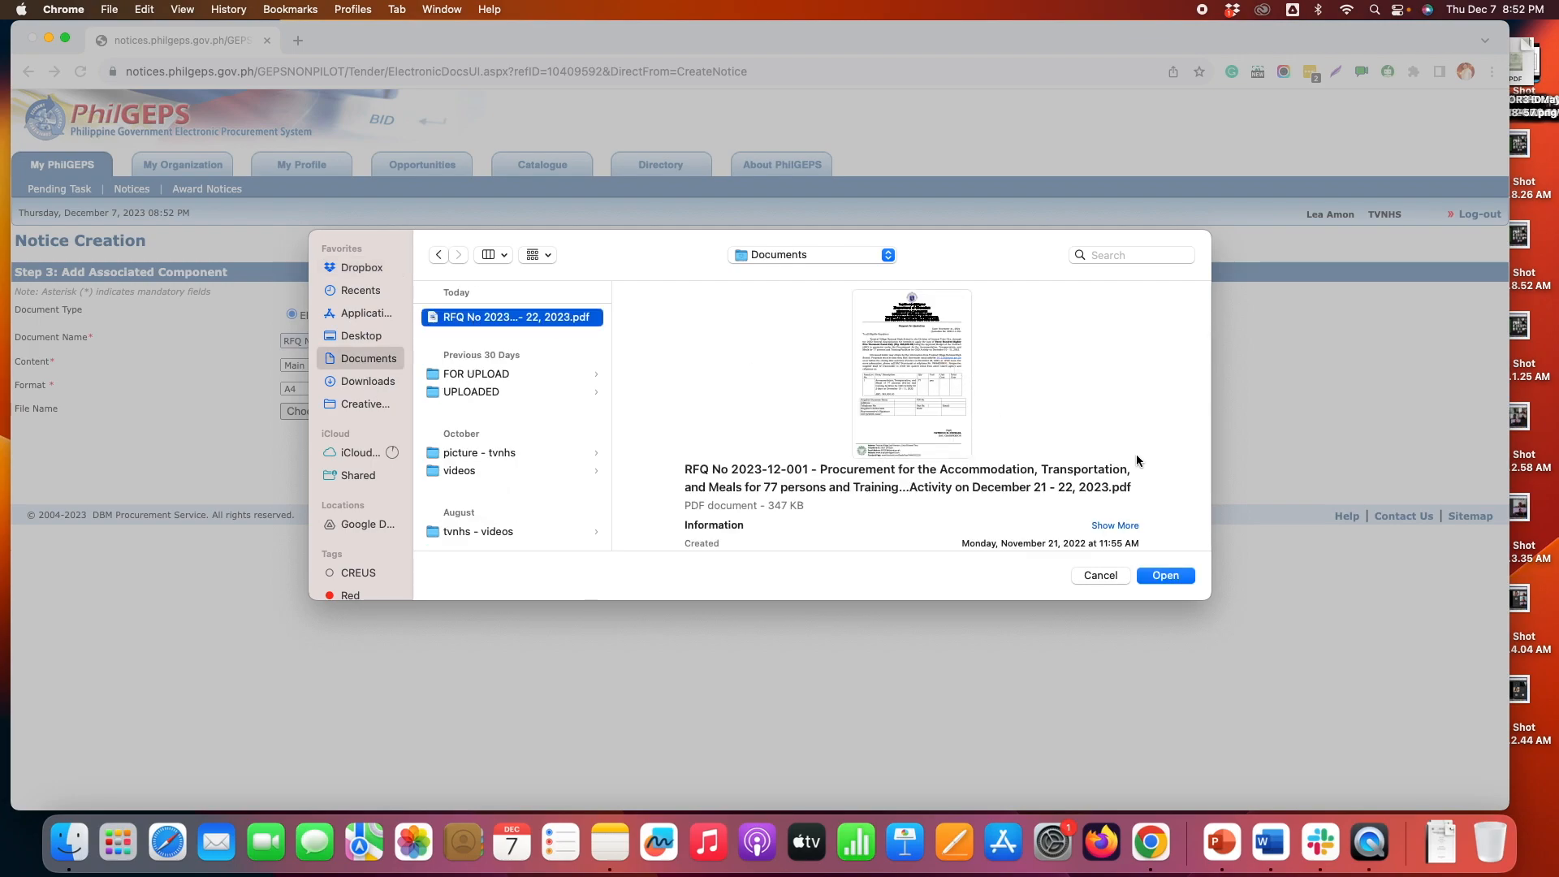
click(1167, 576)
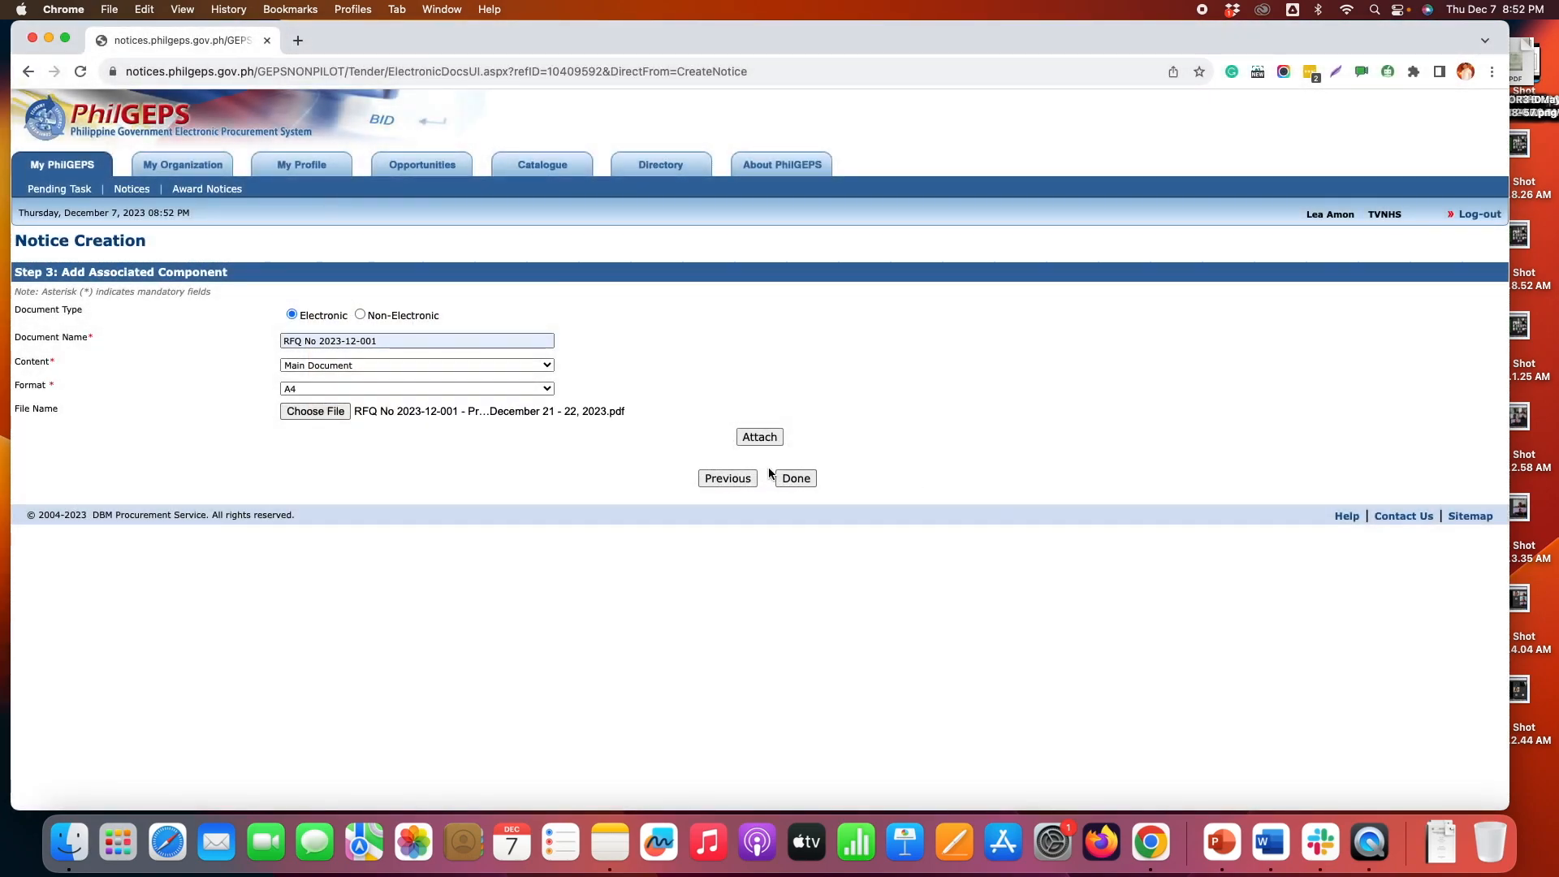
click(759, 438)
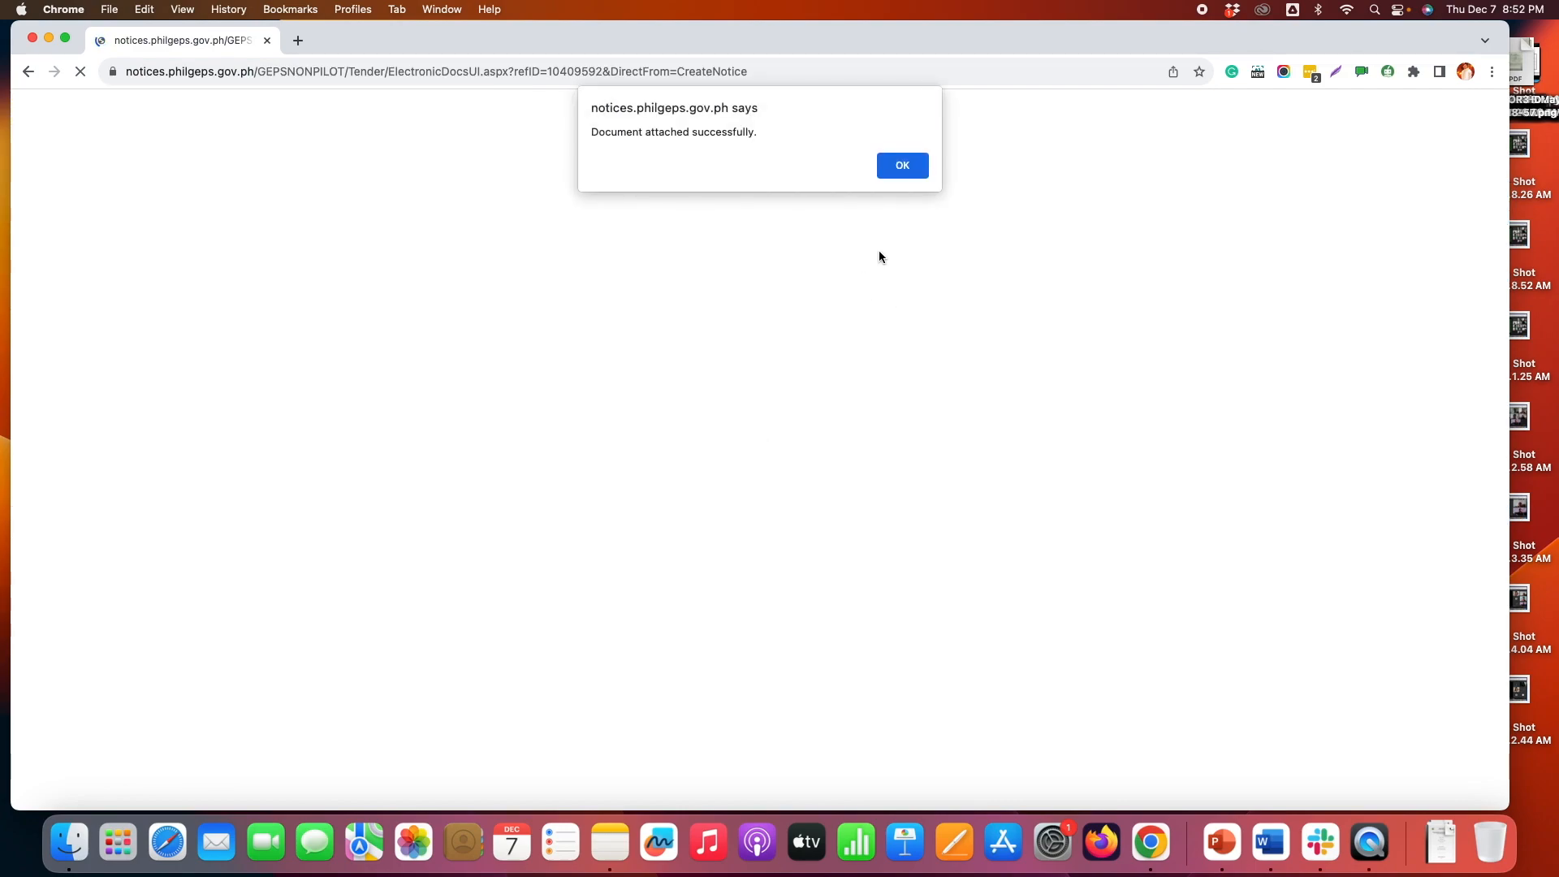
click(900, 168)
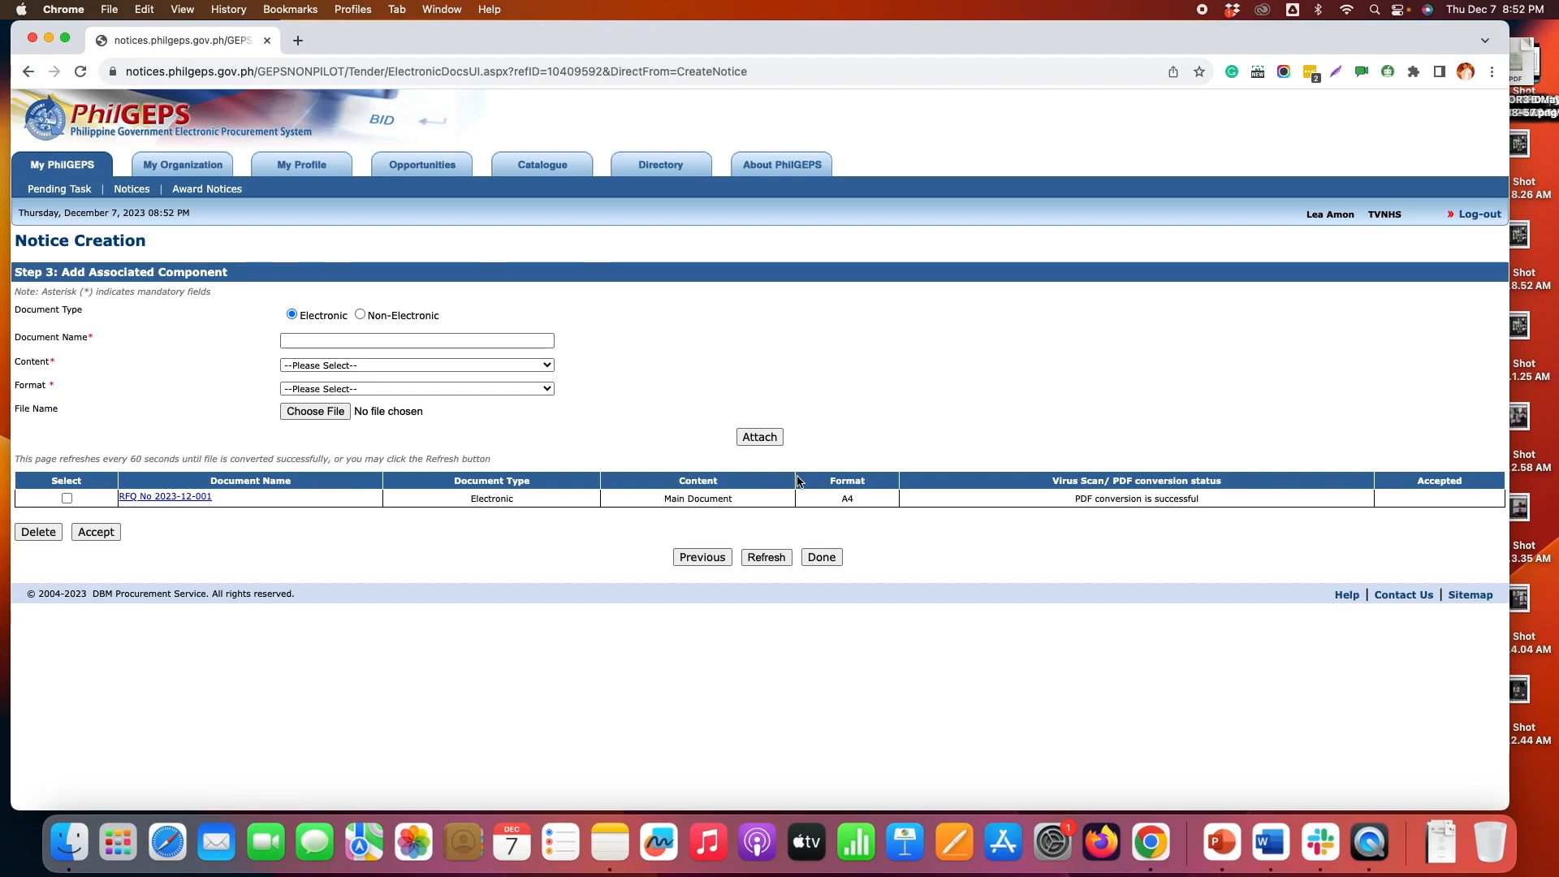
- Accept the attached RFQ No 2023-12-001 document and finish creating the notice
click(67, 498)
click(99, 533)
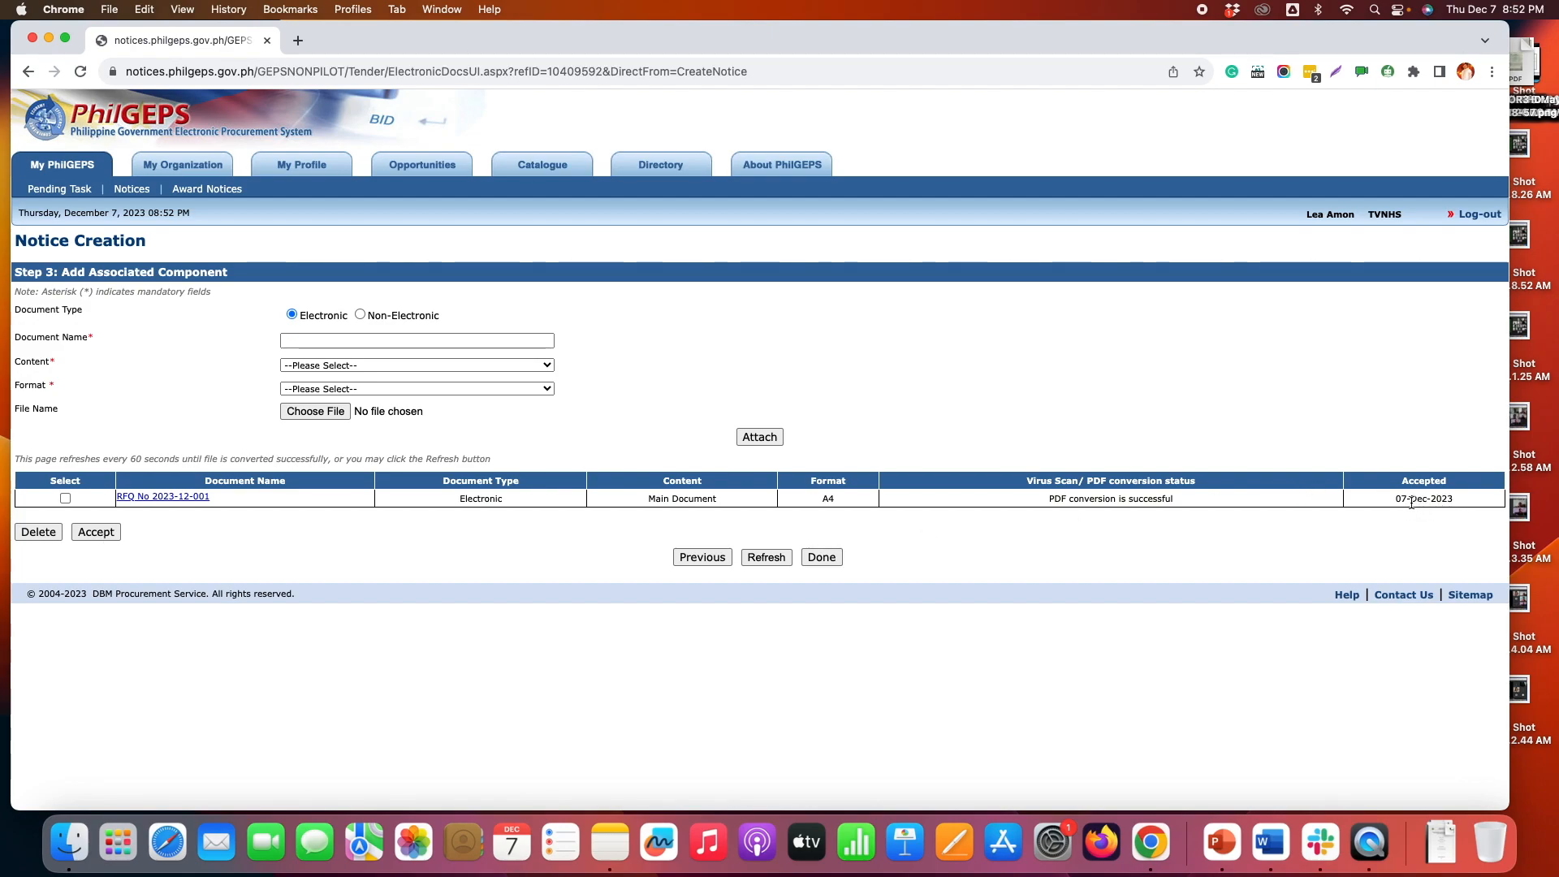
click(822, 557)
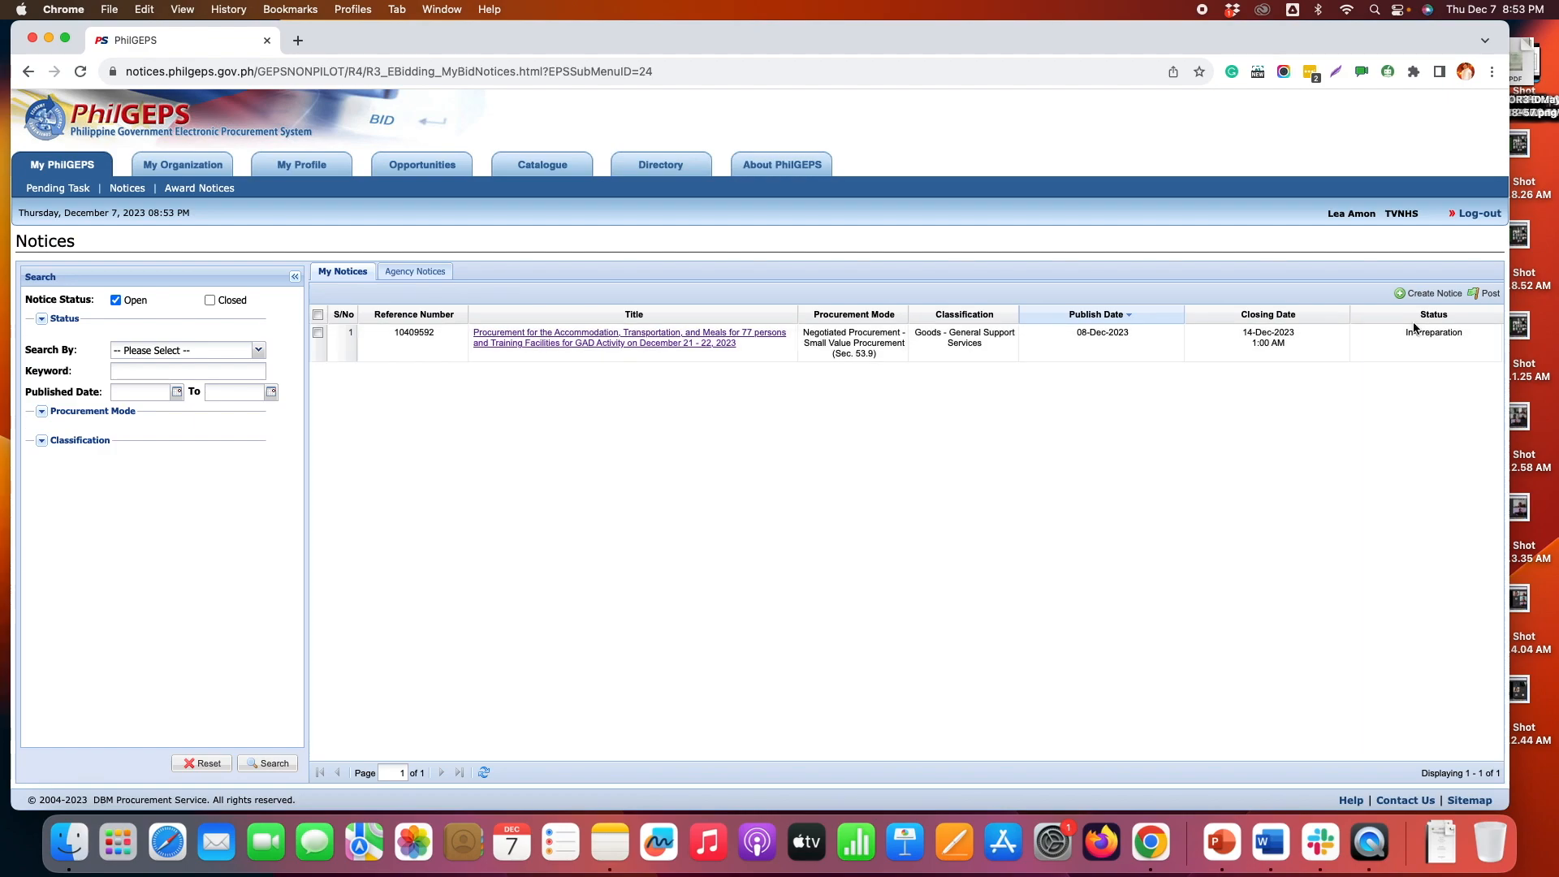
- Post the in-preparation notice for the accommodation, transportation, meals and training facilities procurement and confirm the posting
click(318, 343)
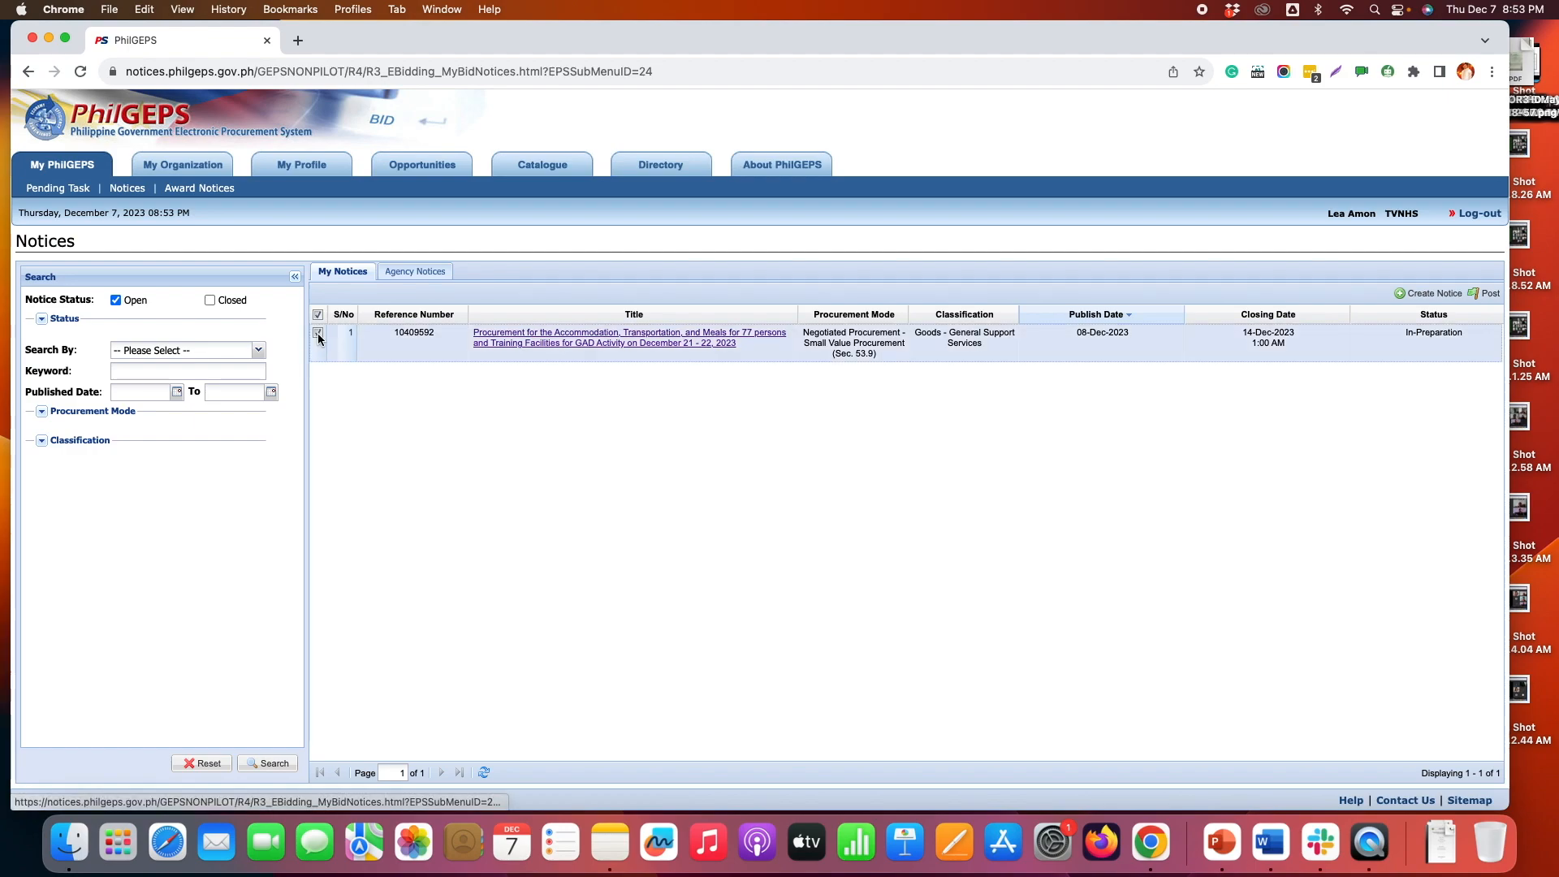
click(1481, 294)
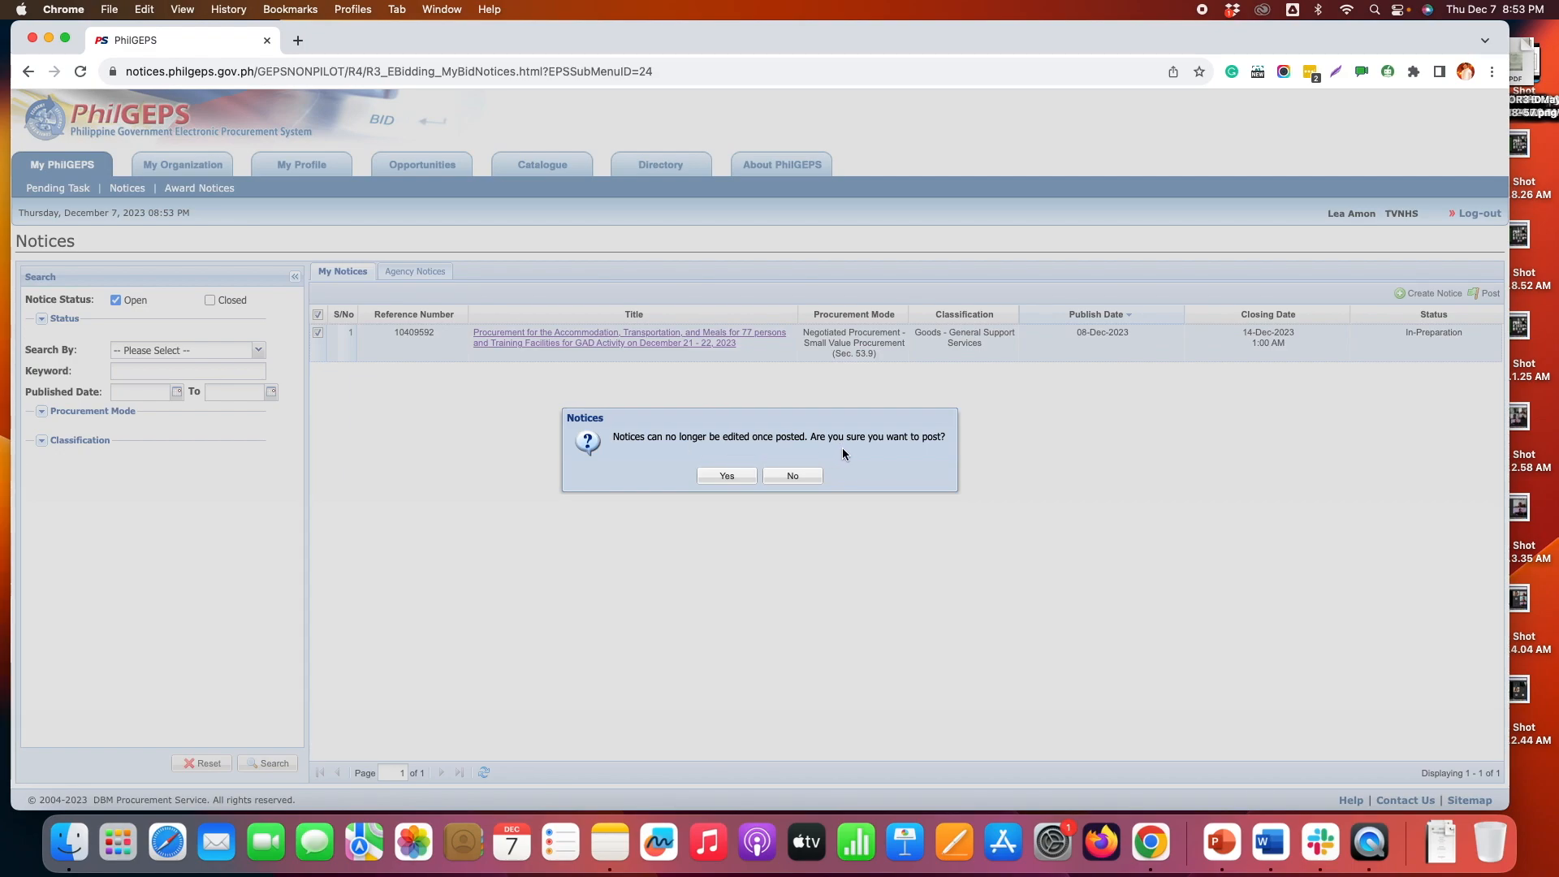
click(725, 480)
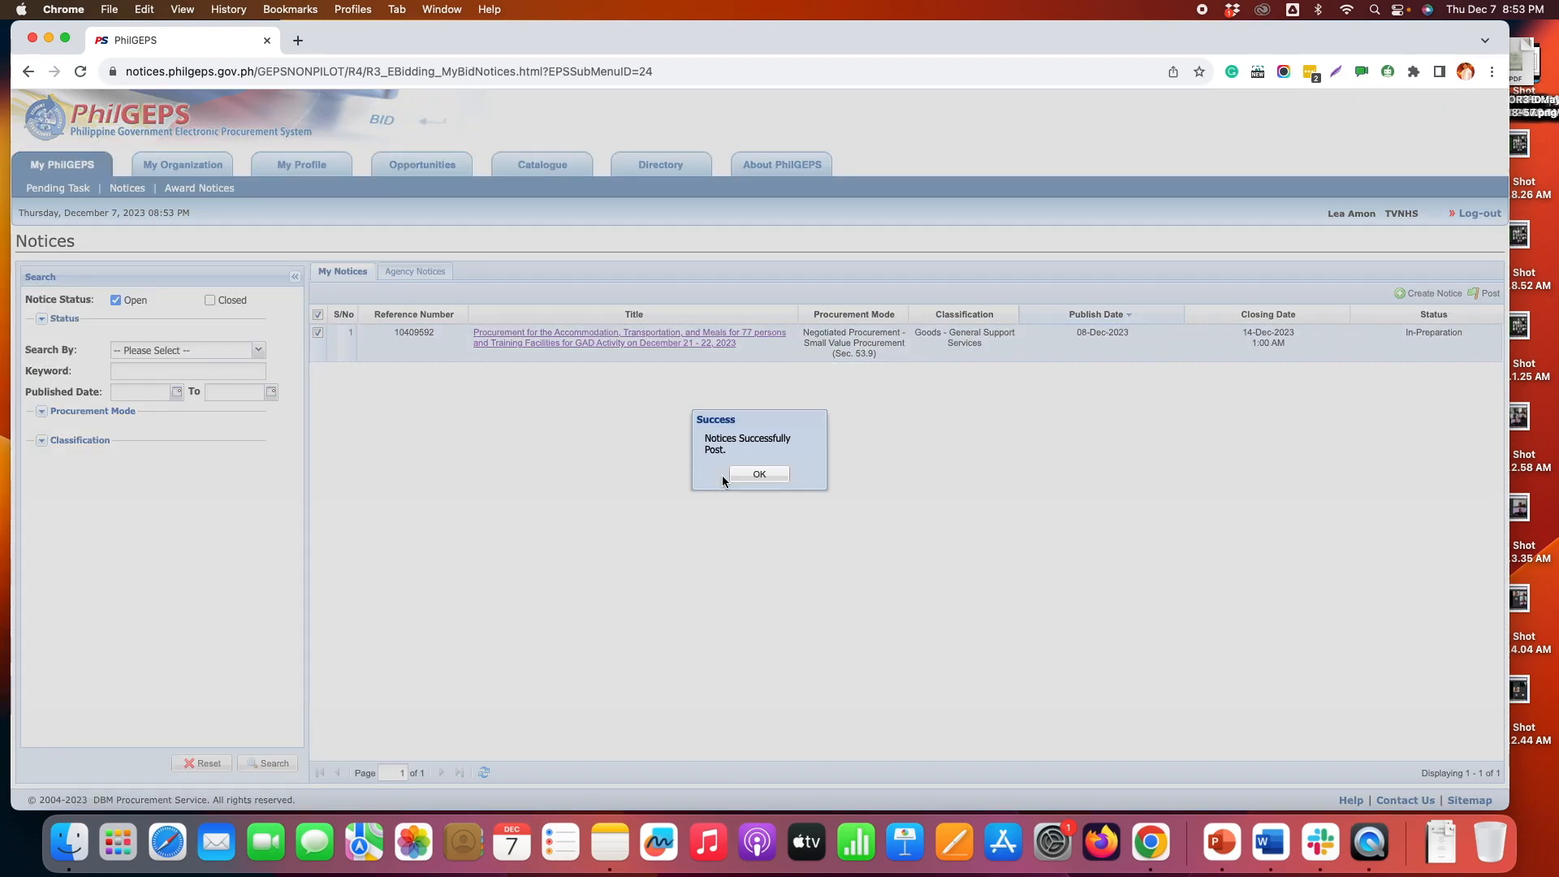
click(756, 475)
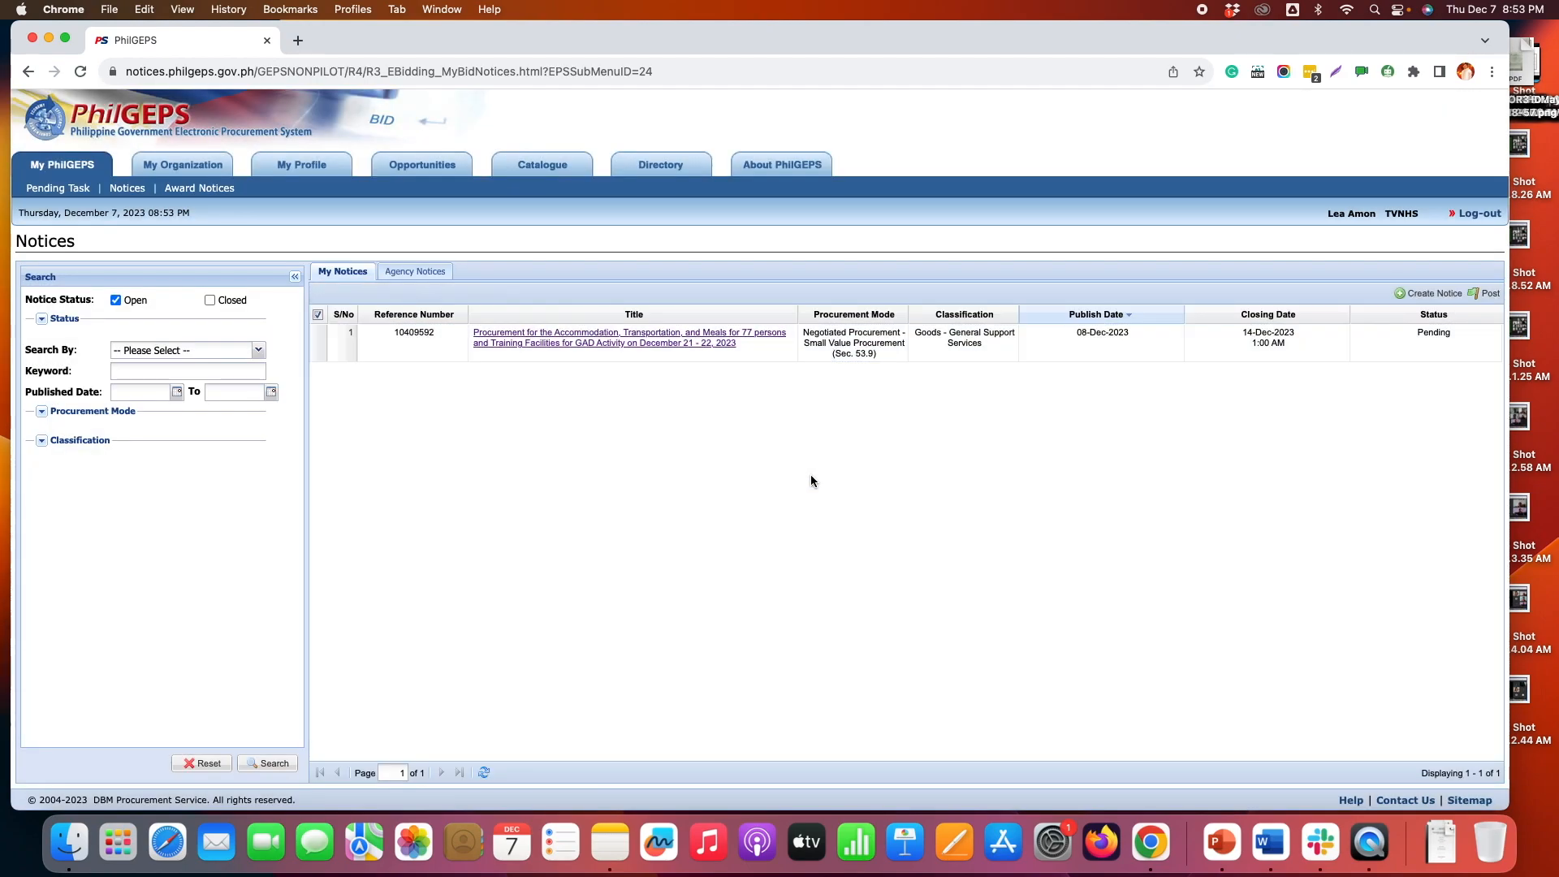